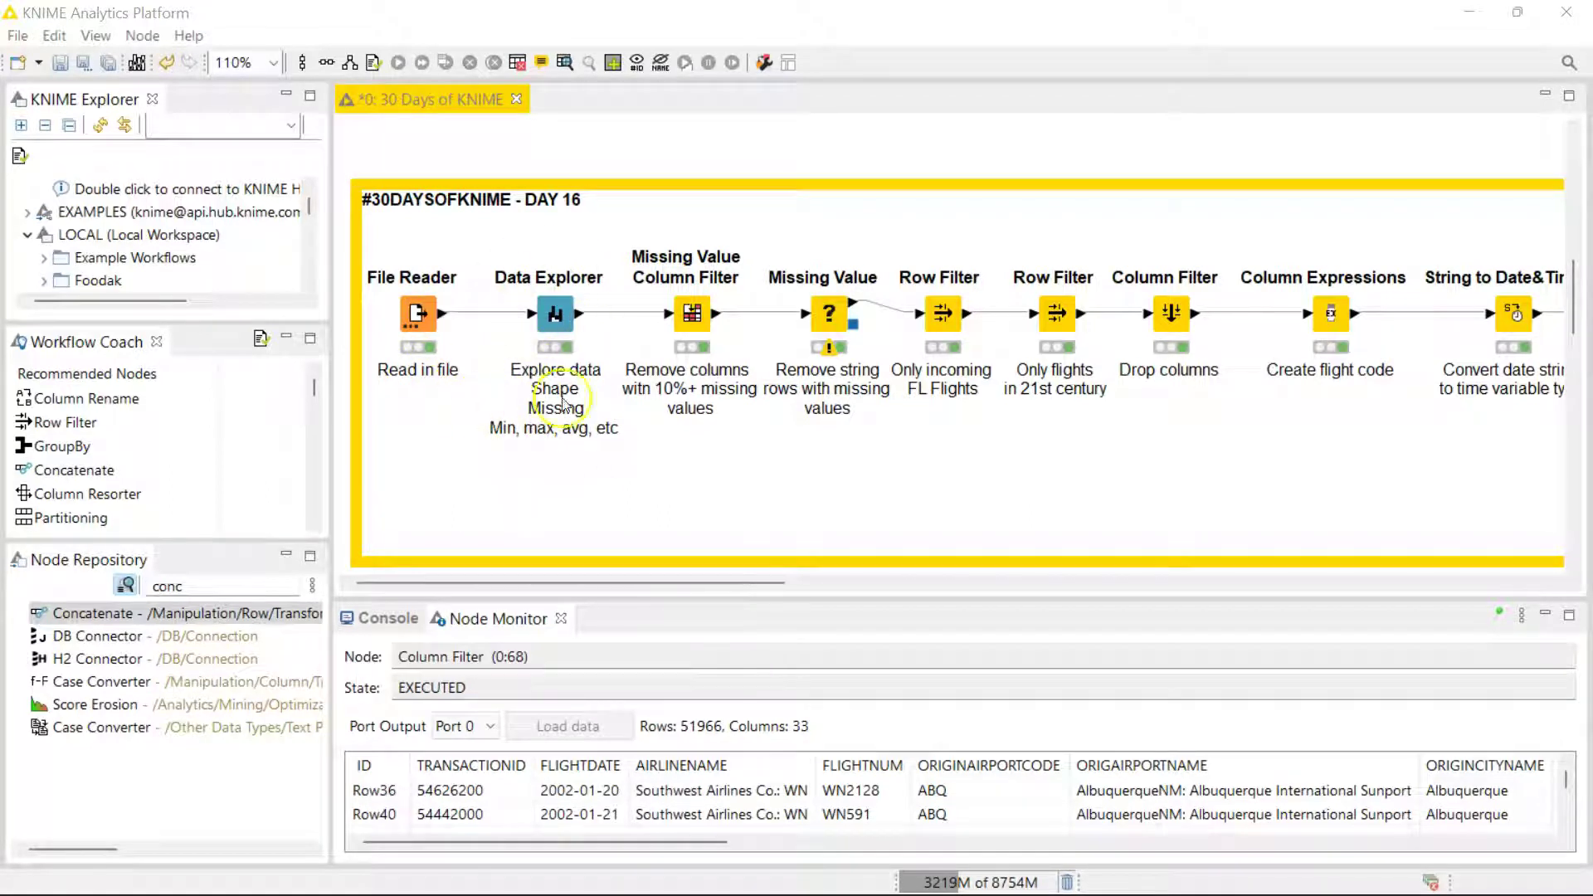
# Scroll the canvas right and down to bring the Excluding Diverted Columns filter node into view
pyautogui.hscroll(3, 1097, 439)
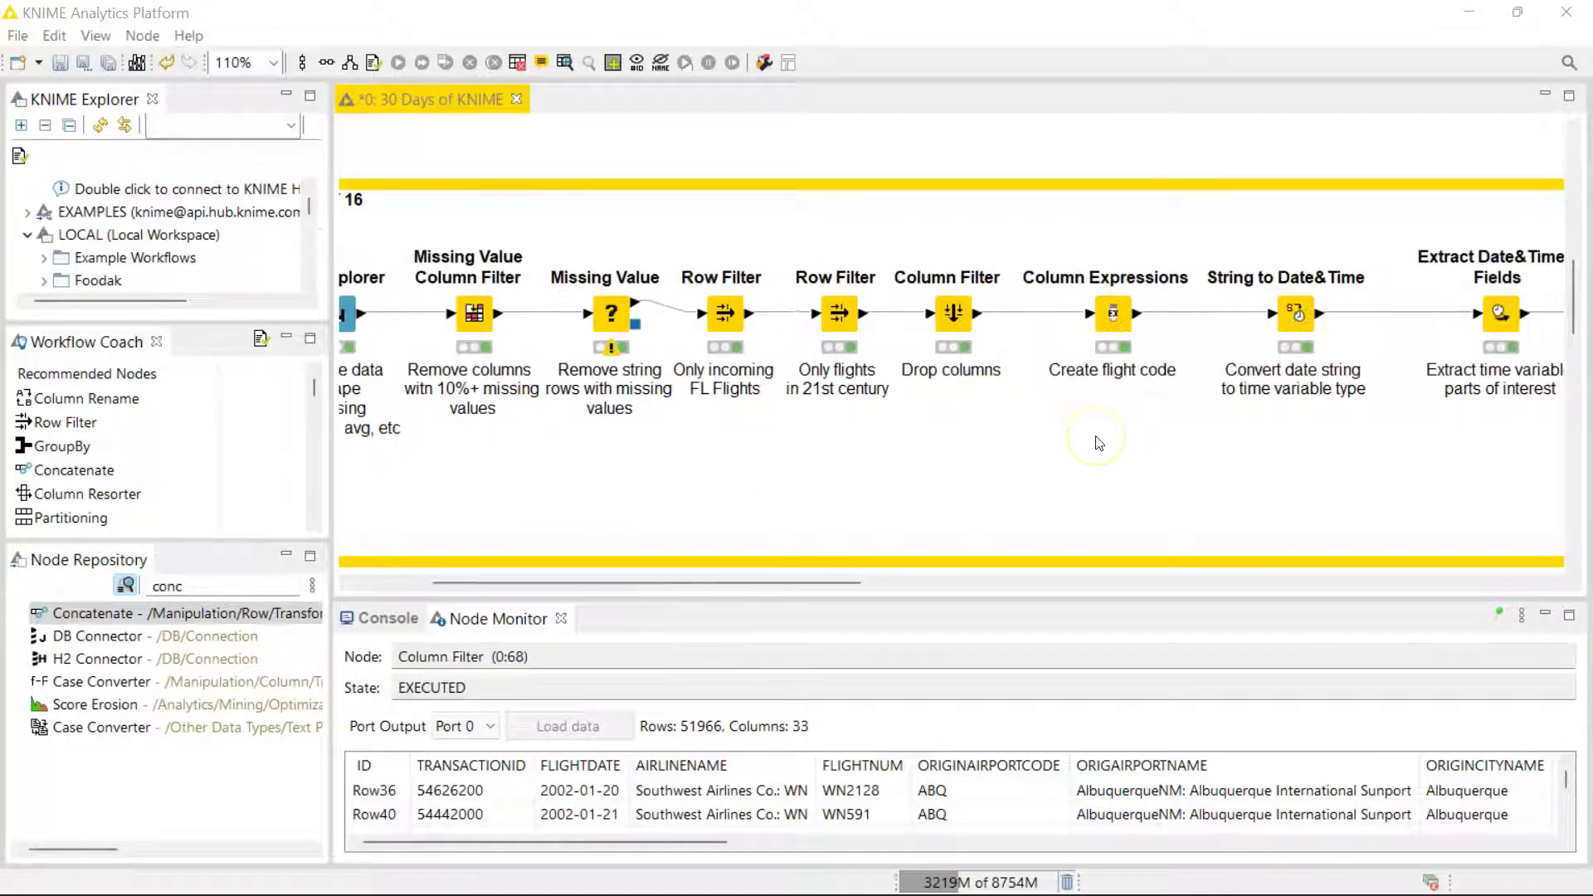
pyautogui.hscroll(5, 948, 353)
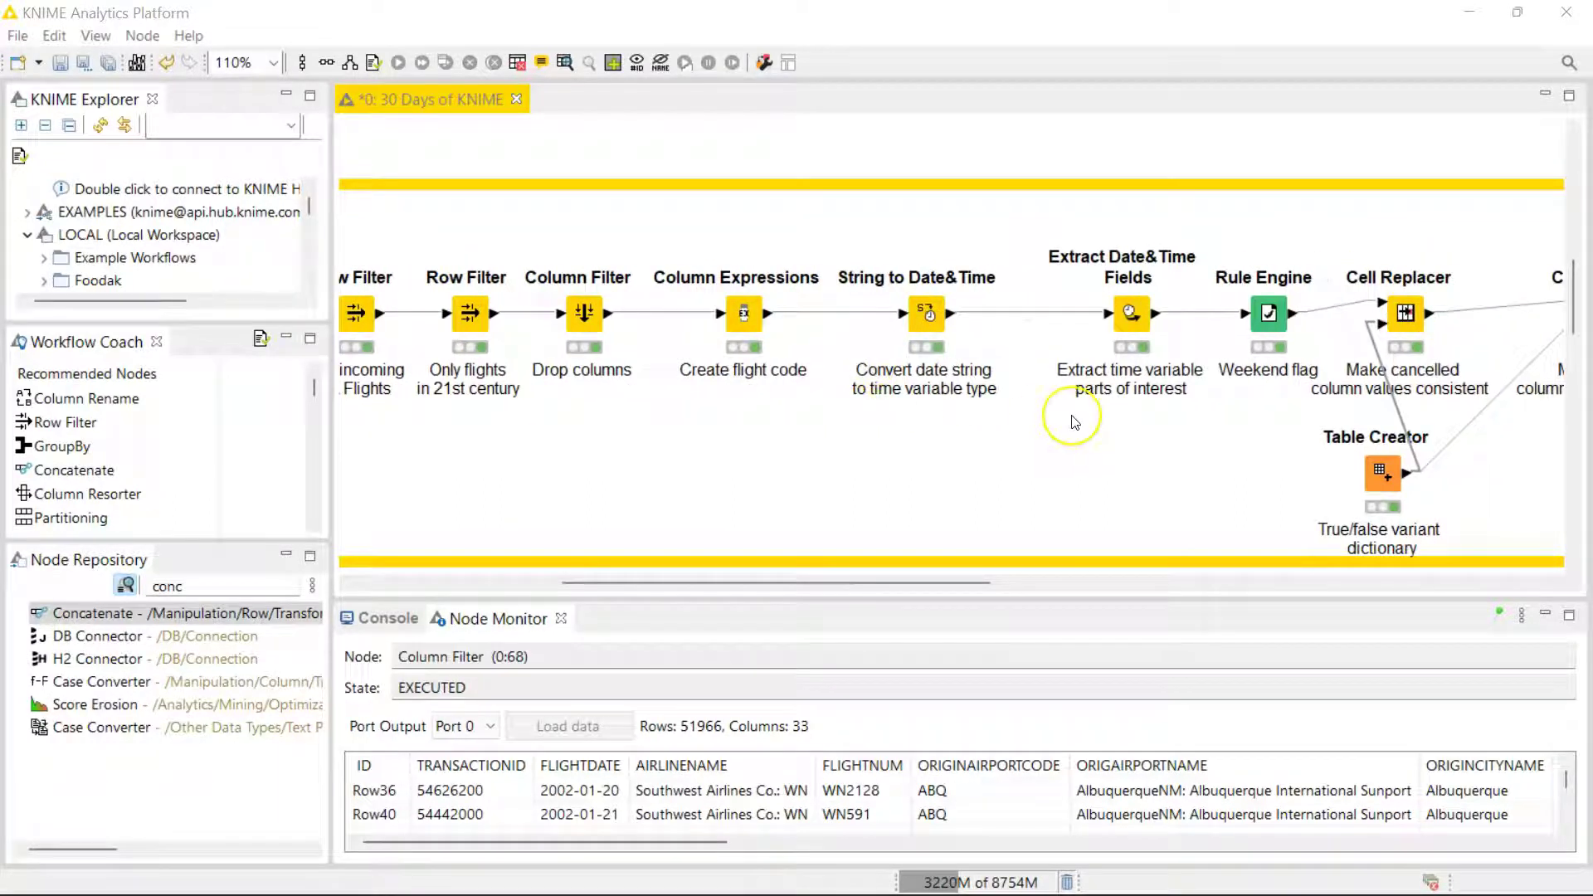
pyautogui.hscroll(8, 1072, 422)
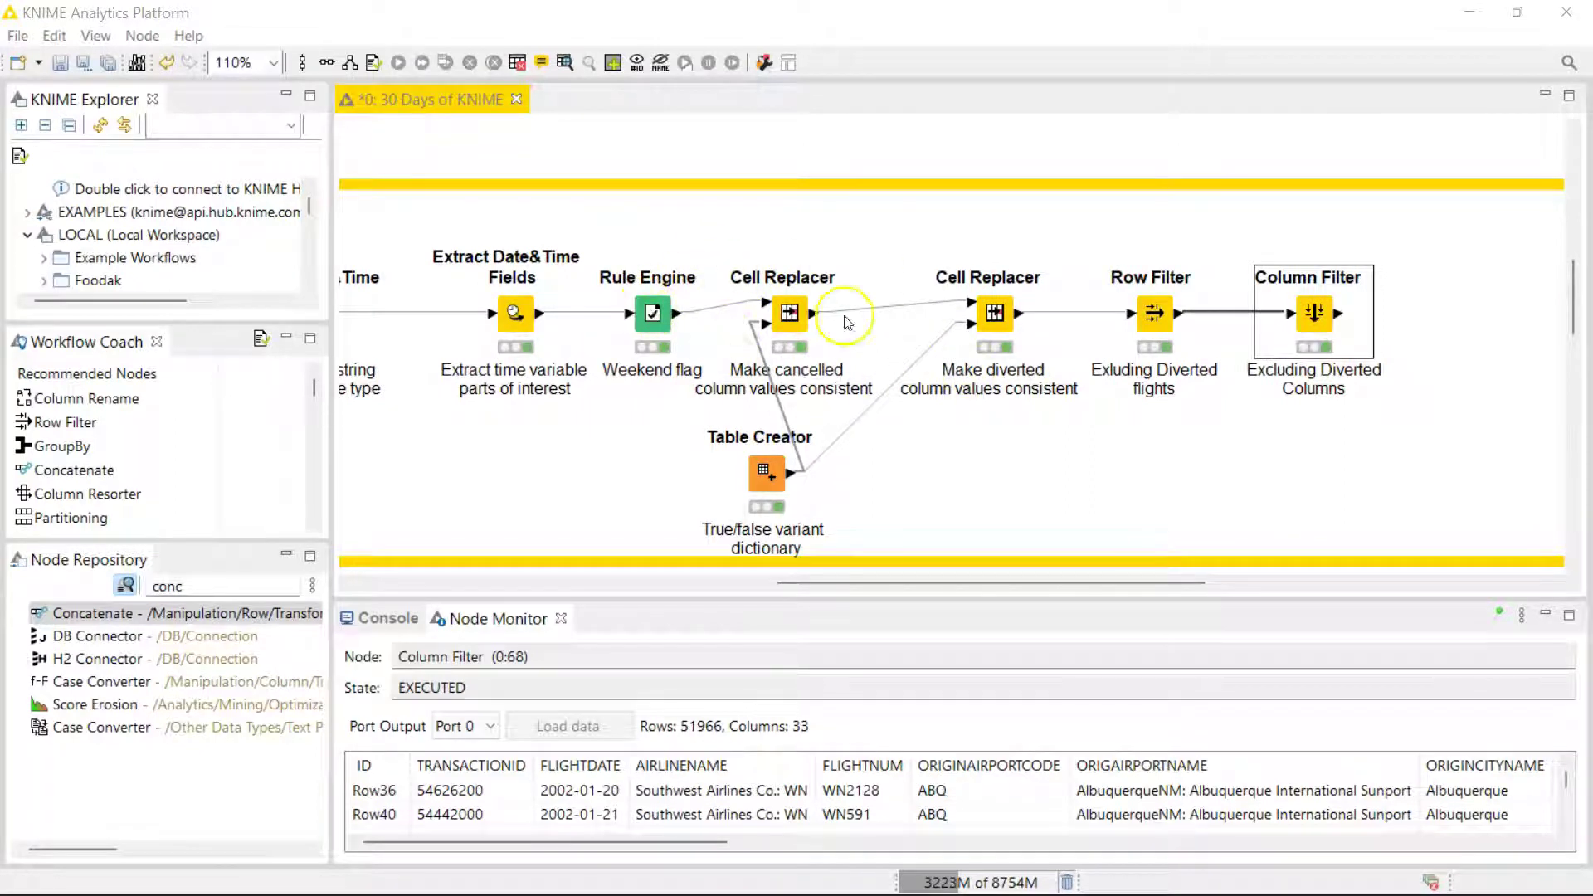
pyautogui.hscroll(6, 995, 361)
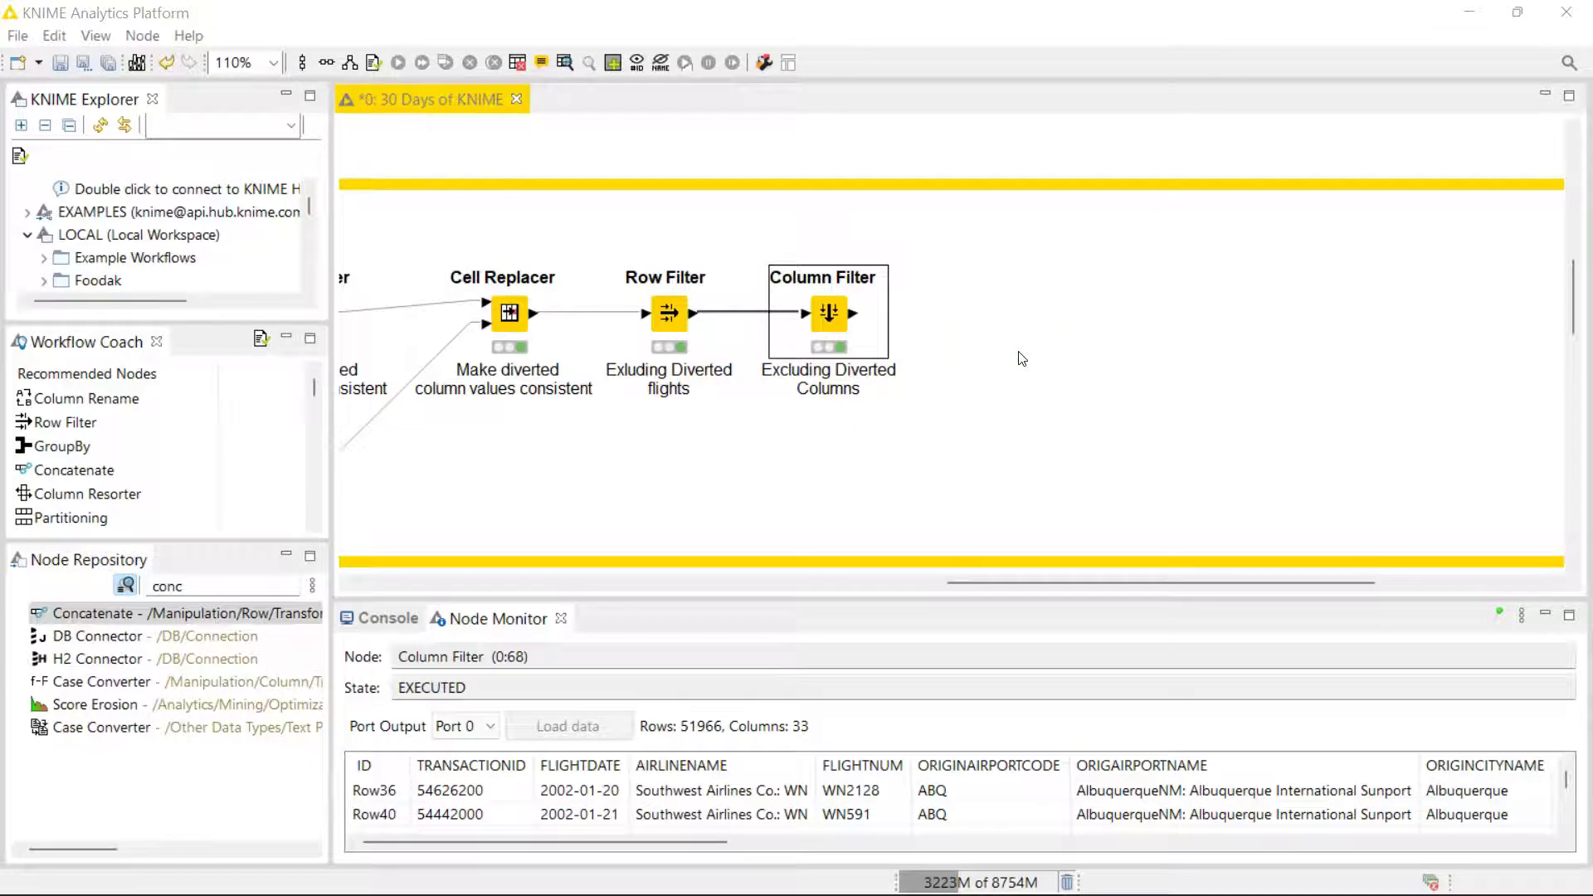
pyautogui.scroll(-1, 1021, 359)
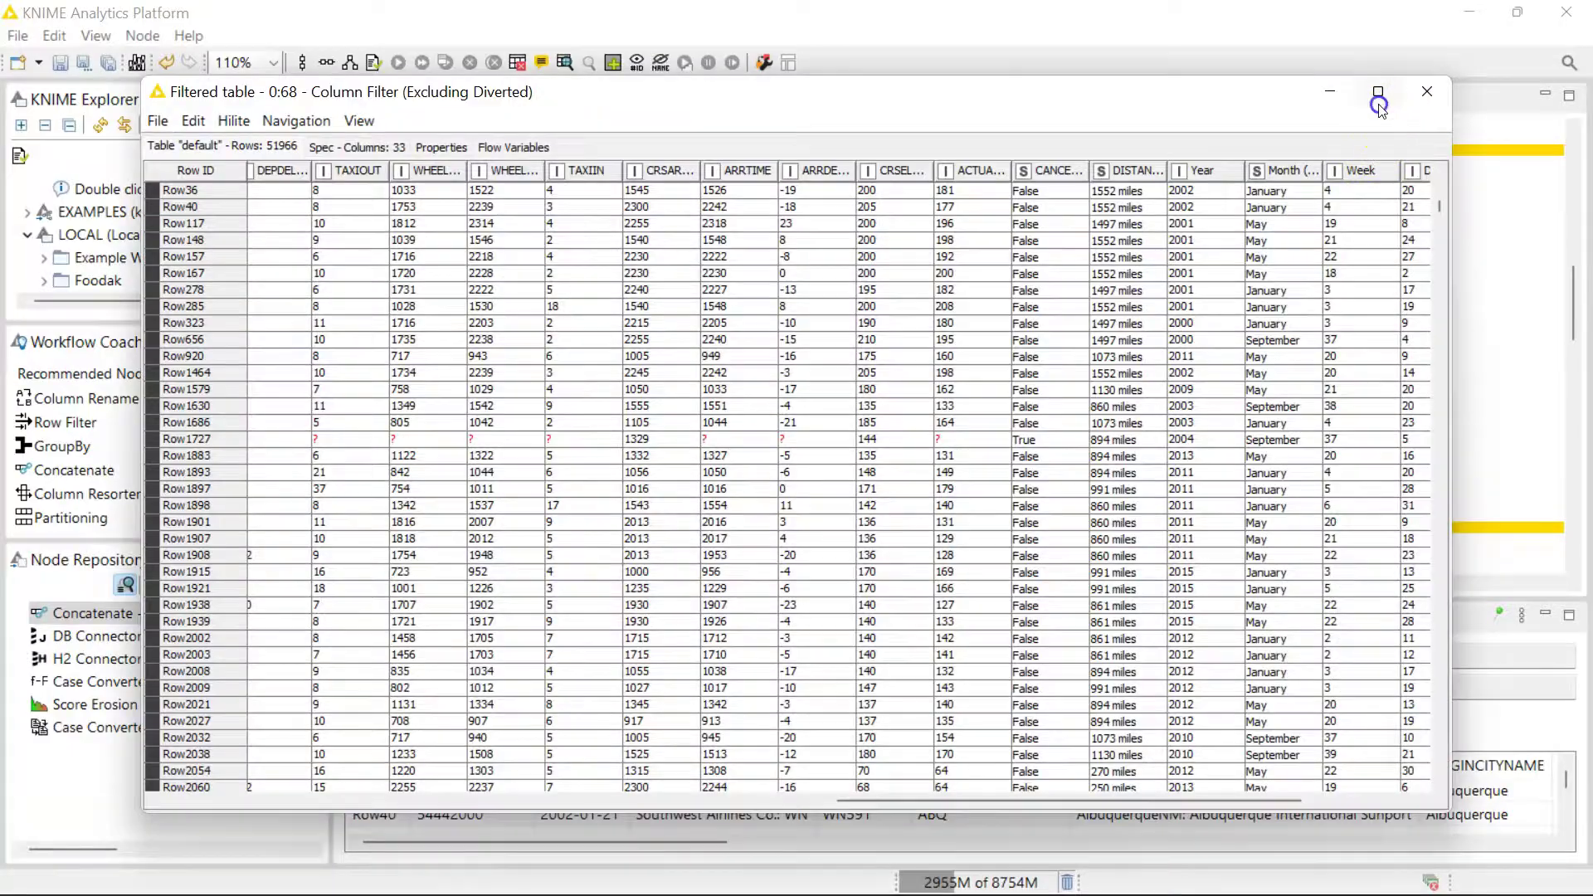
# Maximize the filtered table, widen CANCELLED and sort it descending so True rows come first
pyautogui.click(1382, 101)
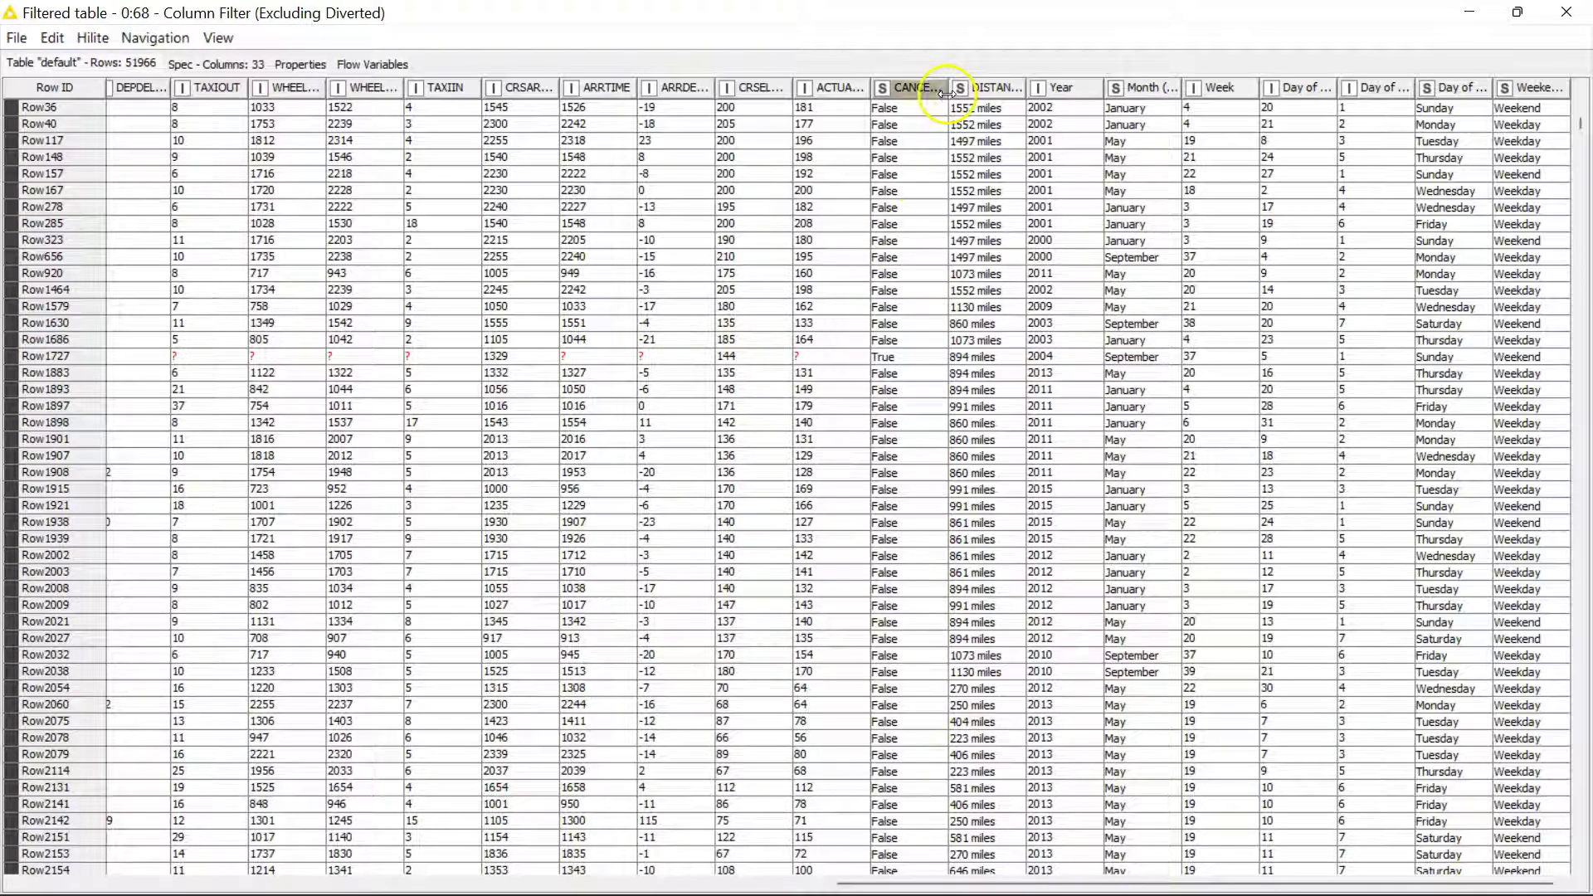
pyautogui.moveTo(948, 88); pyautogui.dragTo(1042, 92)
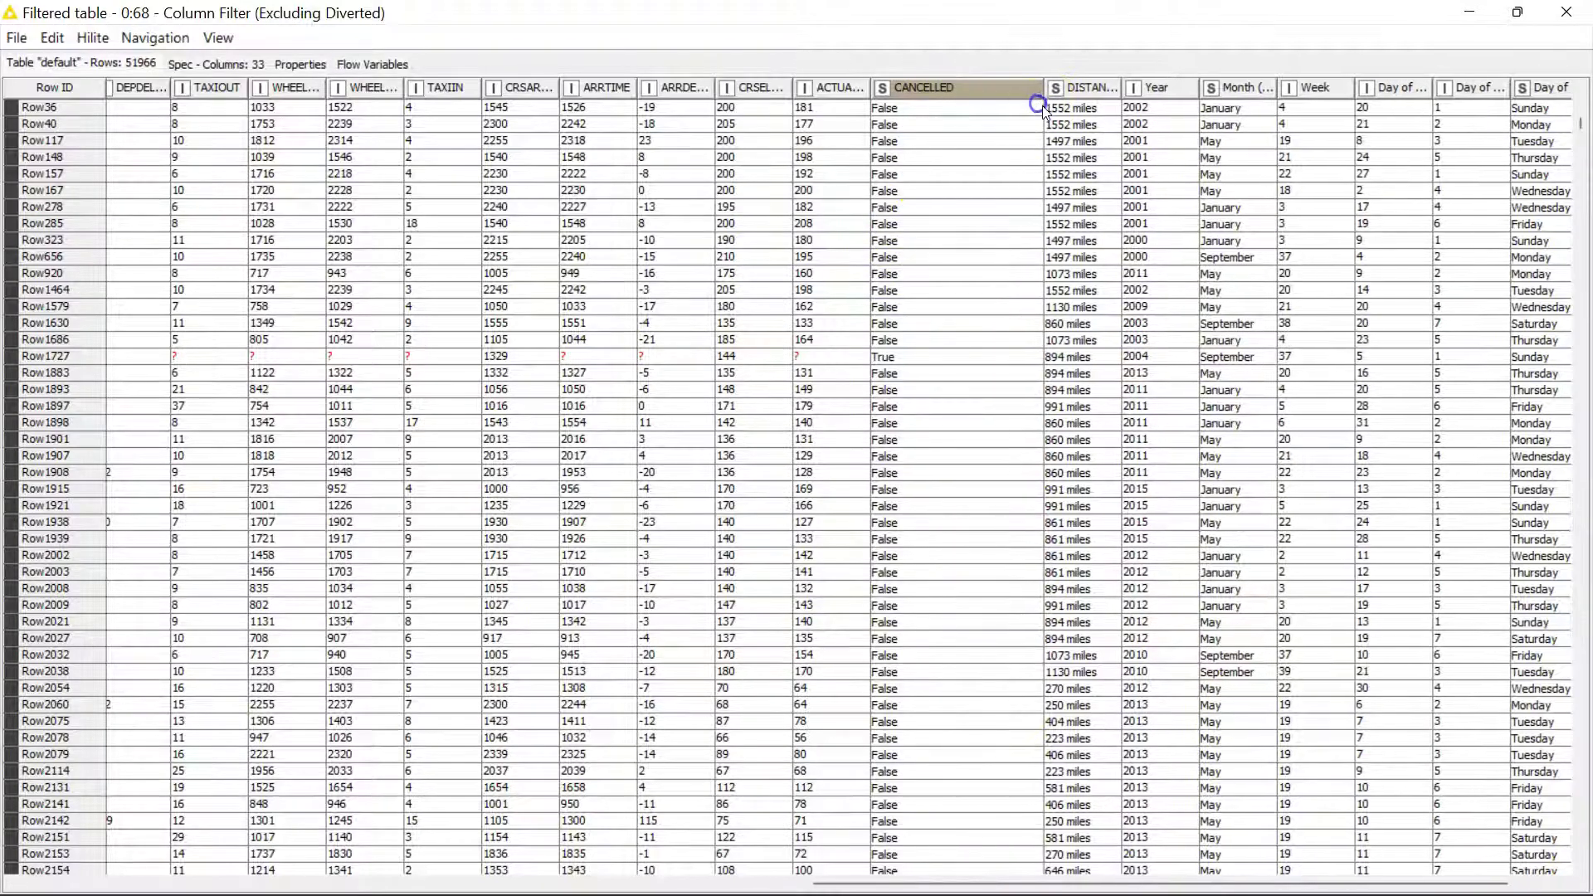
pyautogui.click(938, 81)
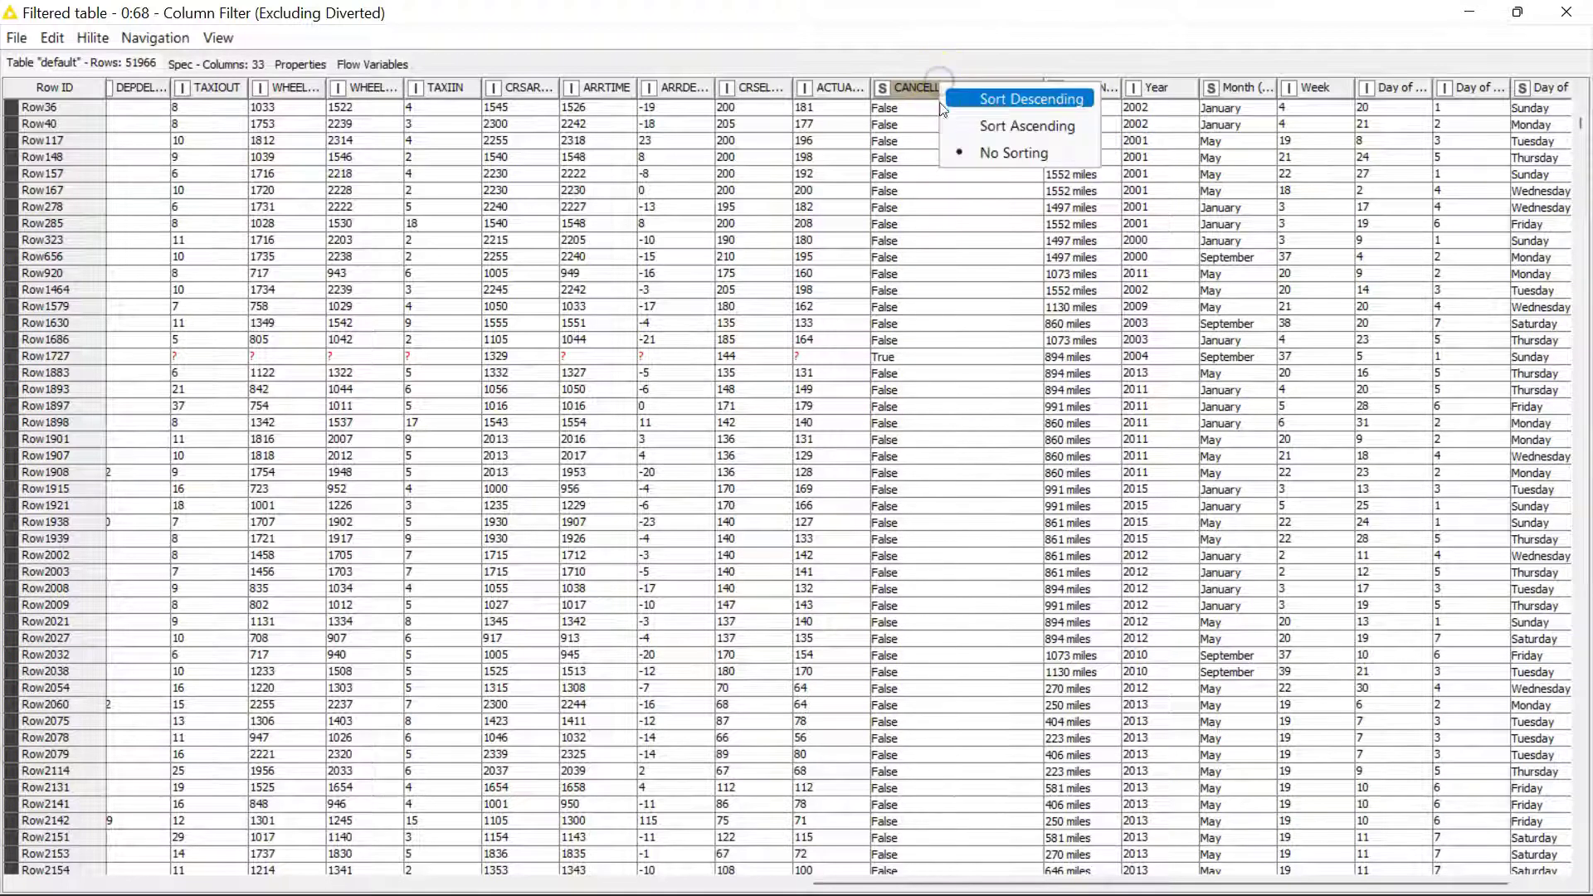
pyautogui.click(1000, 101)
pyautogui.hscroll(-2, 293, 184)
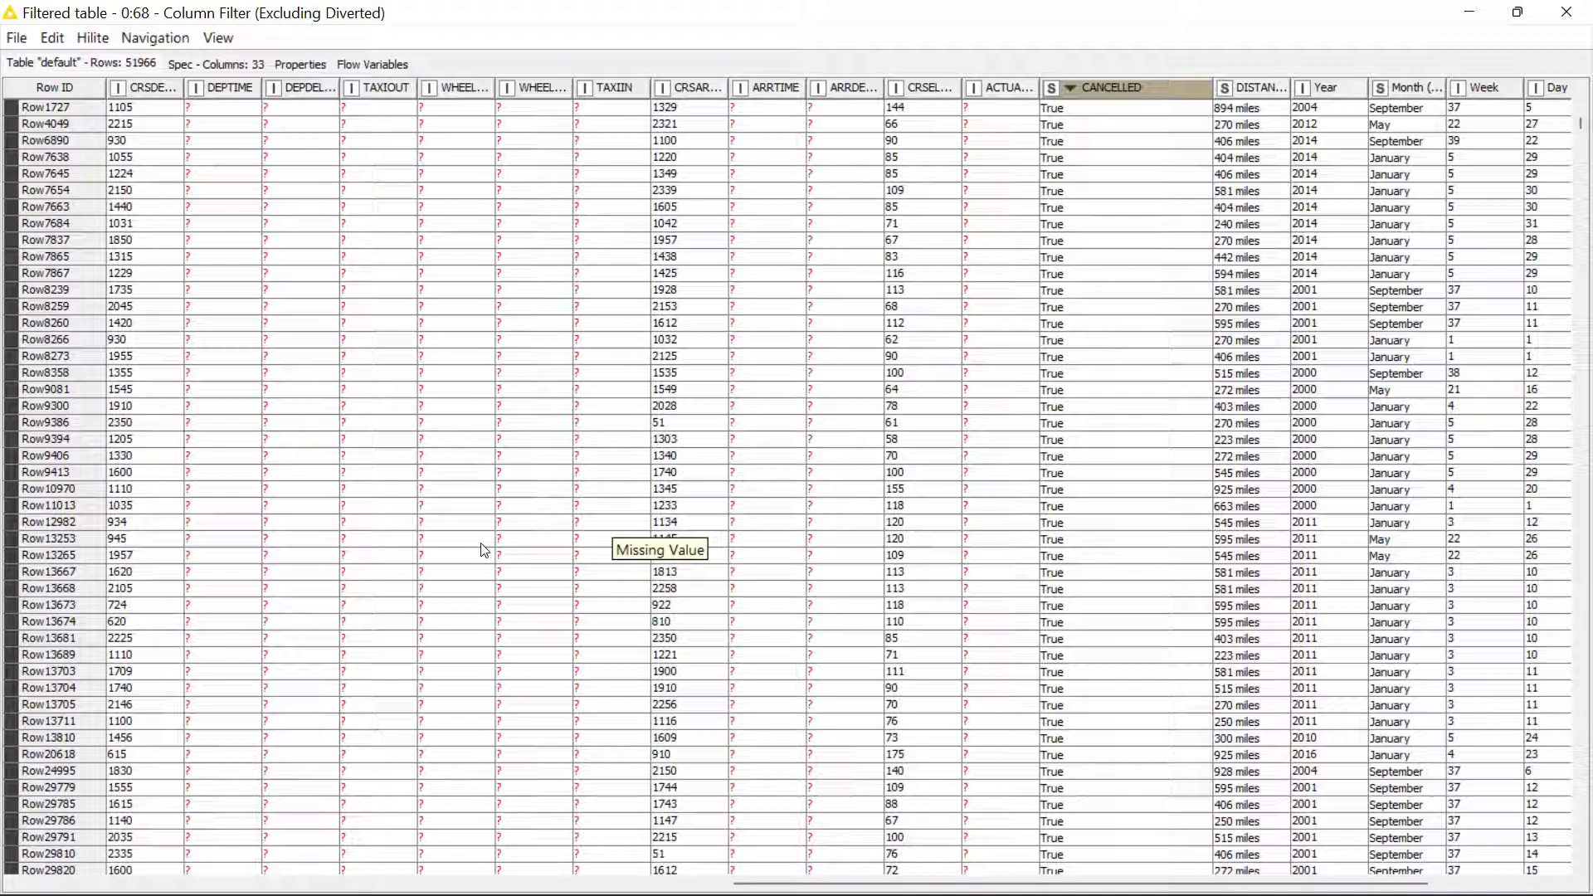
# Re-sort CANCELLED ascending so False rows lead, then close the table window
pyautogui.click(1111, 89)
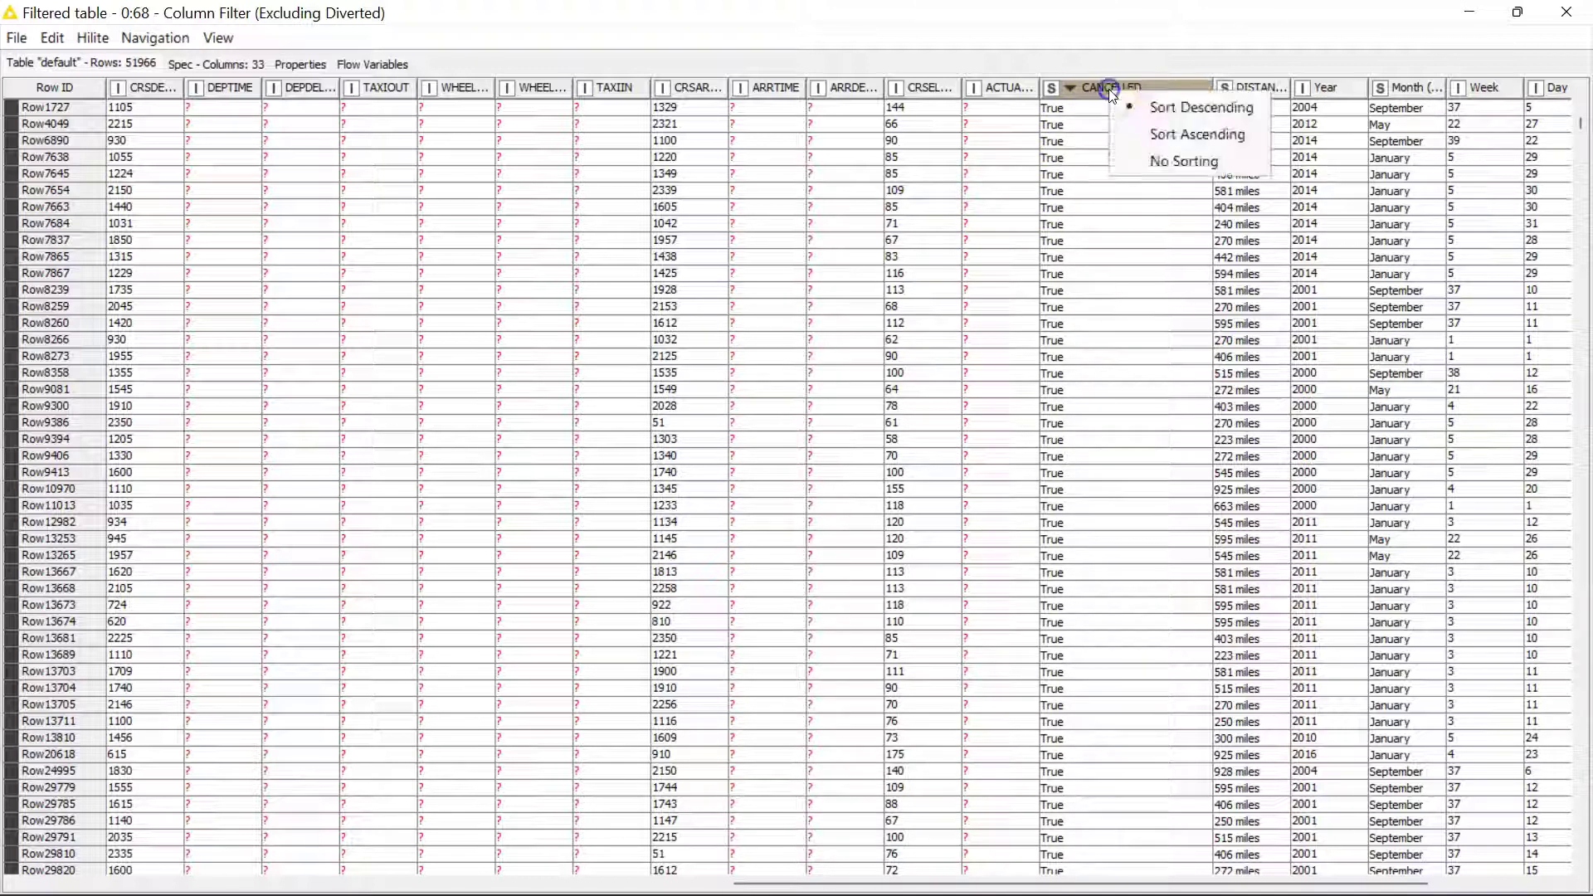
pyautogui.click(1187, 134)
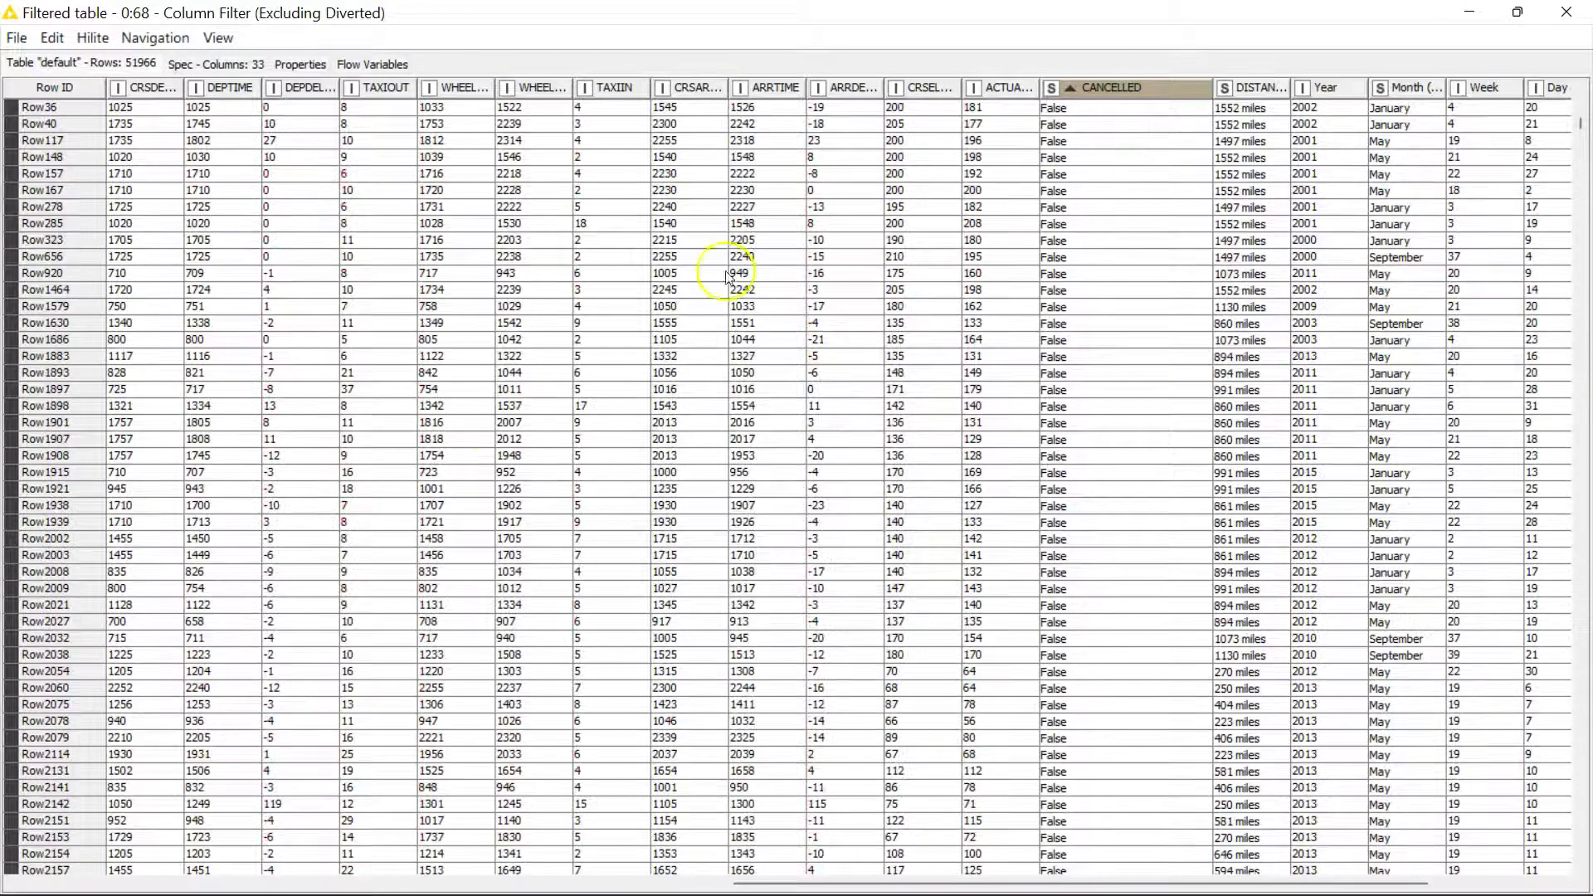
pyautogui.scroll(-15, 784, 341)
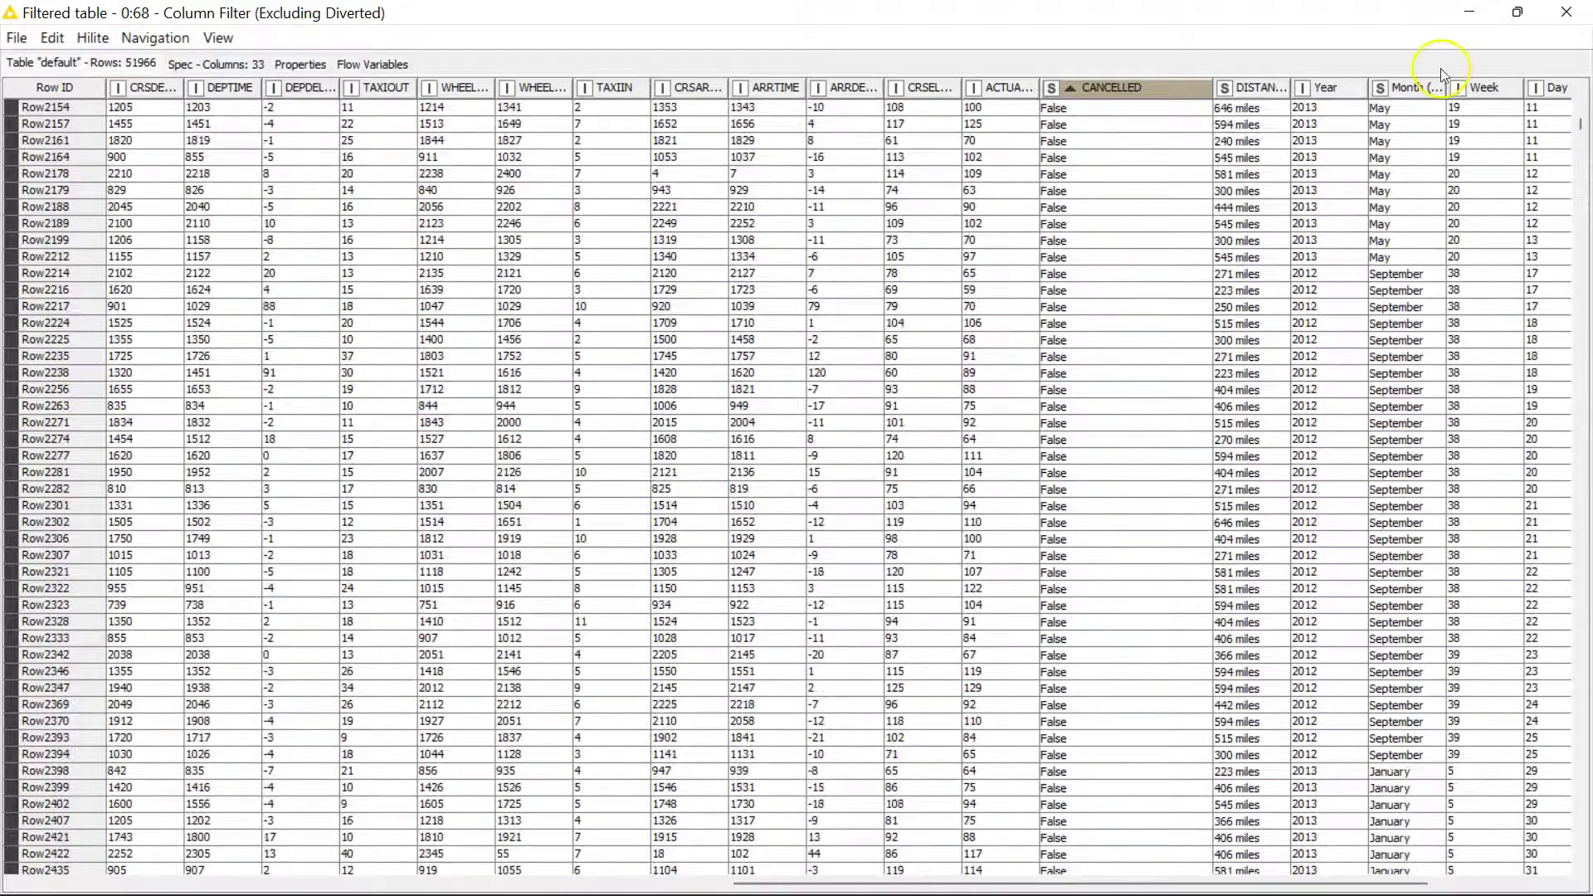
pyautogui.click(1566, 11)
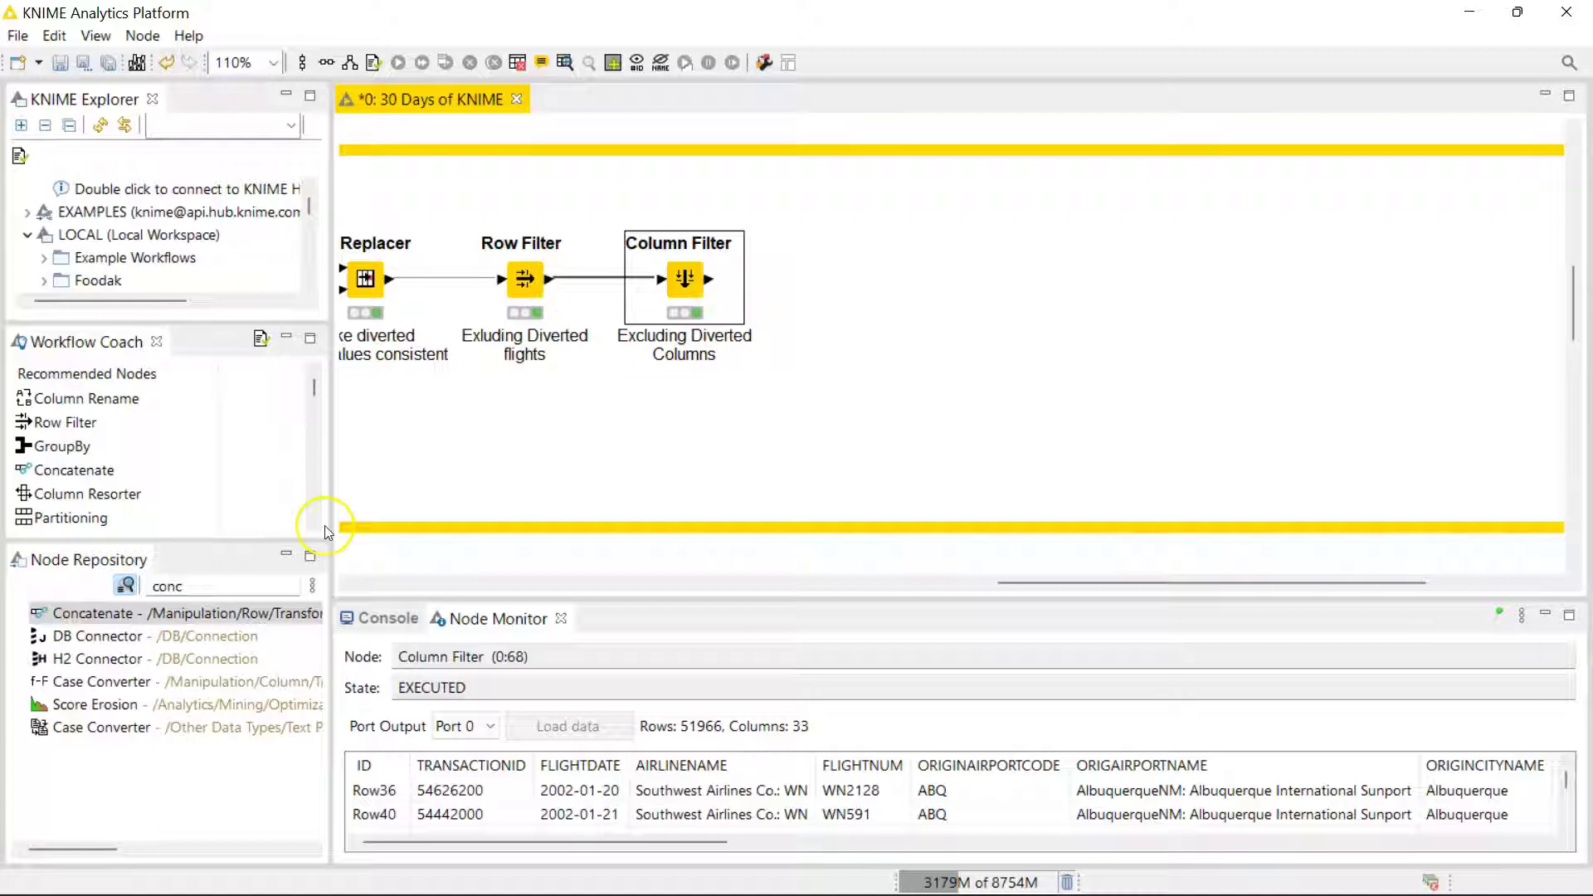
# Add a Row Splitter from a 'row sp' search and connect the Column Filter to it
pyautogui.click(241, 583)
pyautogui.press('BackSpace')
pyautogui.press('BackSpace')
pyautogui.press('BackSpace')
pyautogui.press('BackSpace')
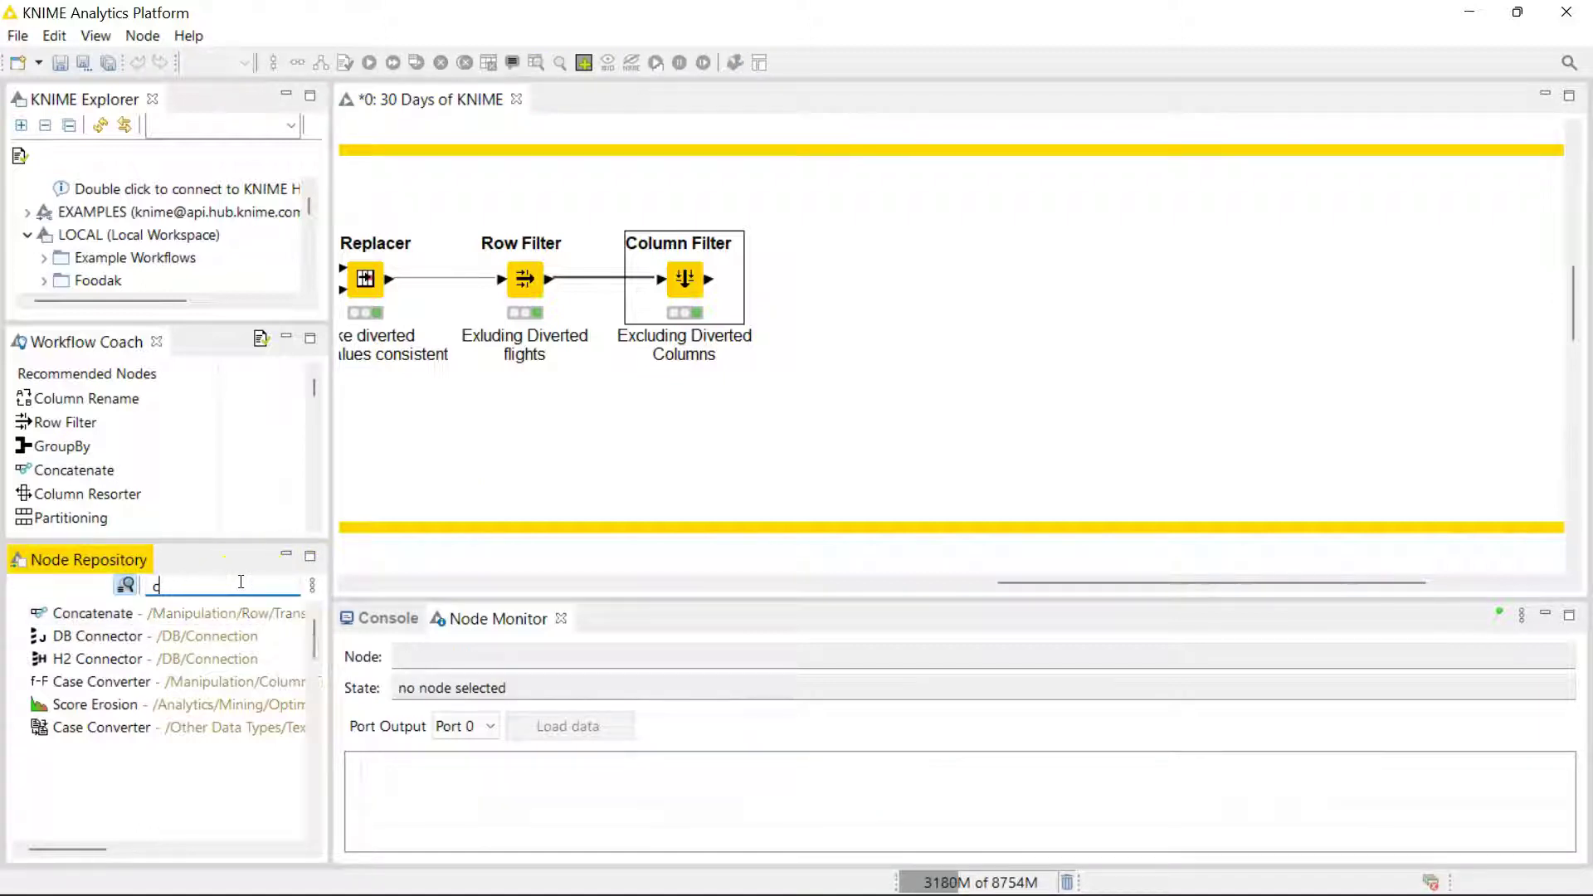
pyautogui.write('row sp')
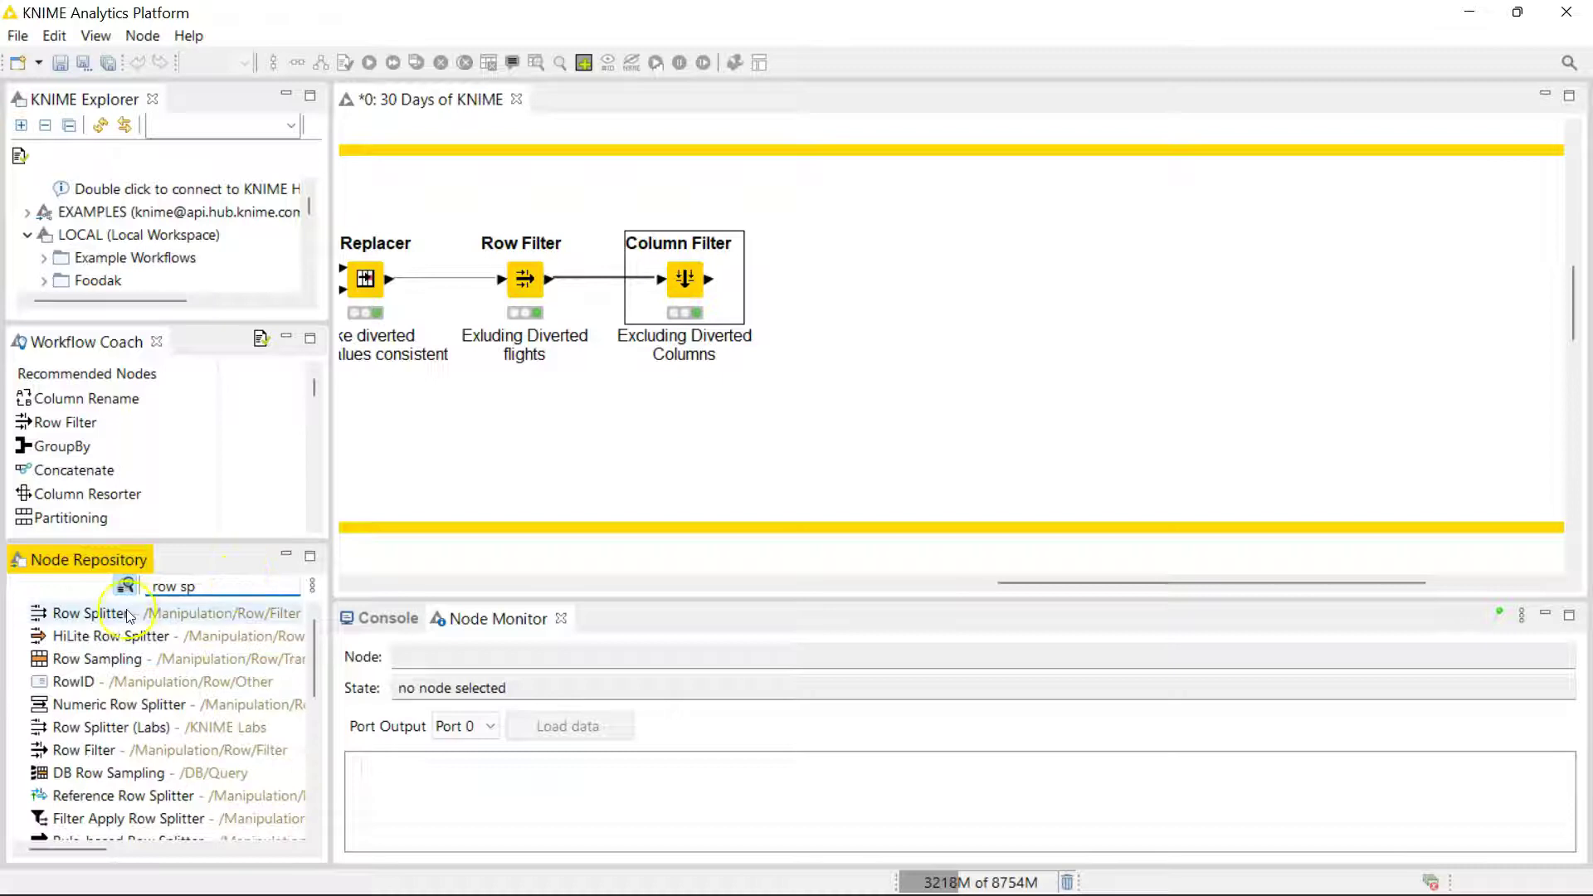
pyautogui.moveTo(127, 613); pyautogui.dragTo(830, 275)
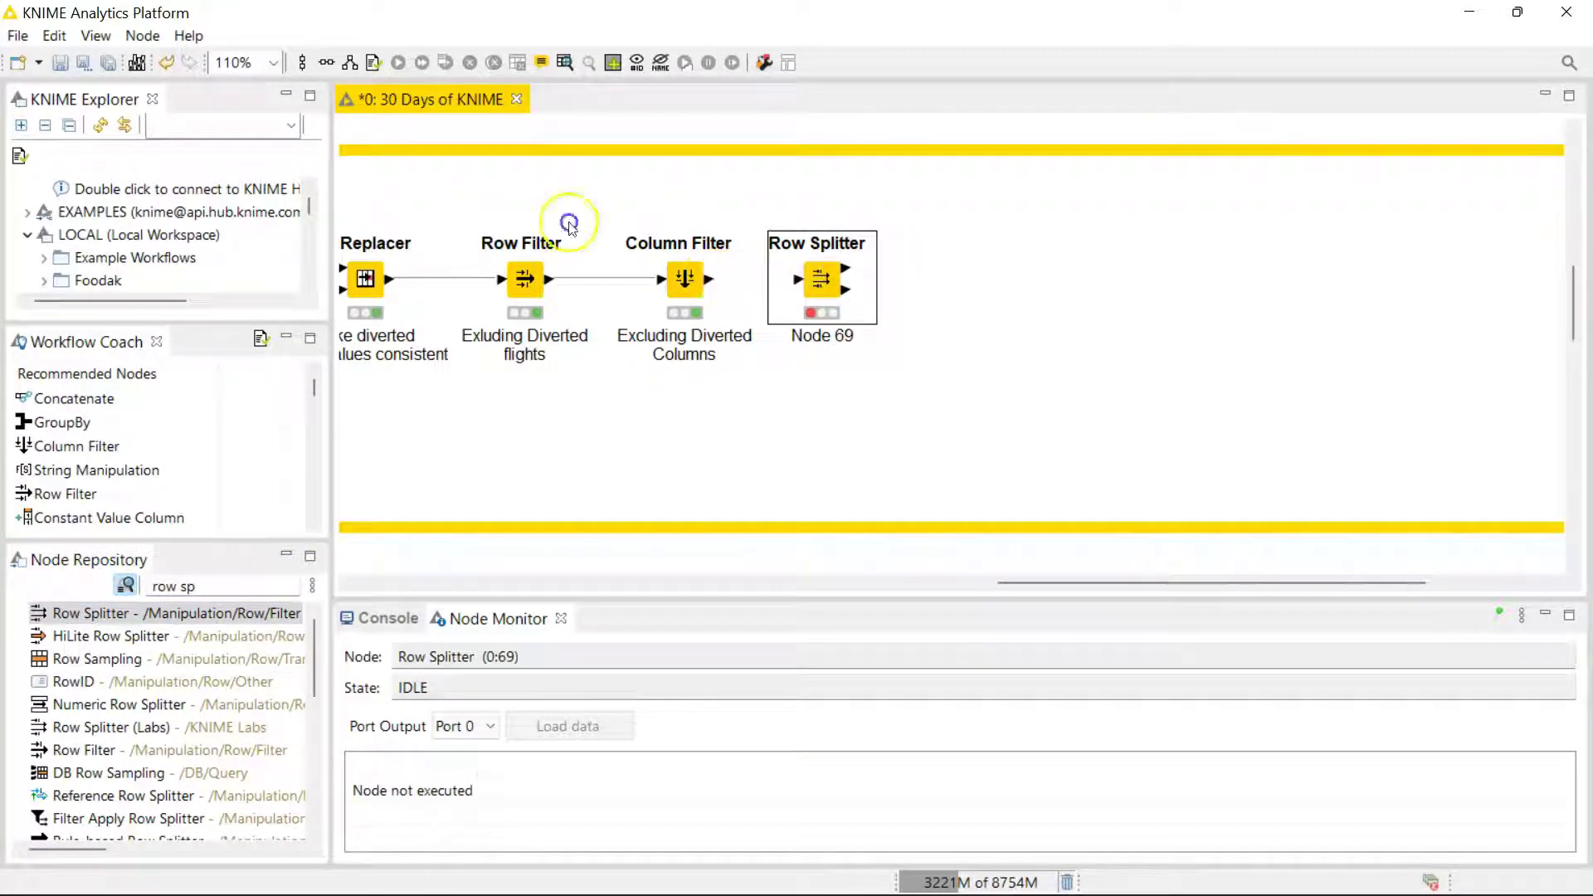
pyautogui.moveTo(710, 279); pyautogui.dragTo(815, 285)
# Configure the Row Splitter to test CANCELLED matching False, and execute it
pyautogui.doubleClick(819, 283)
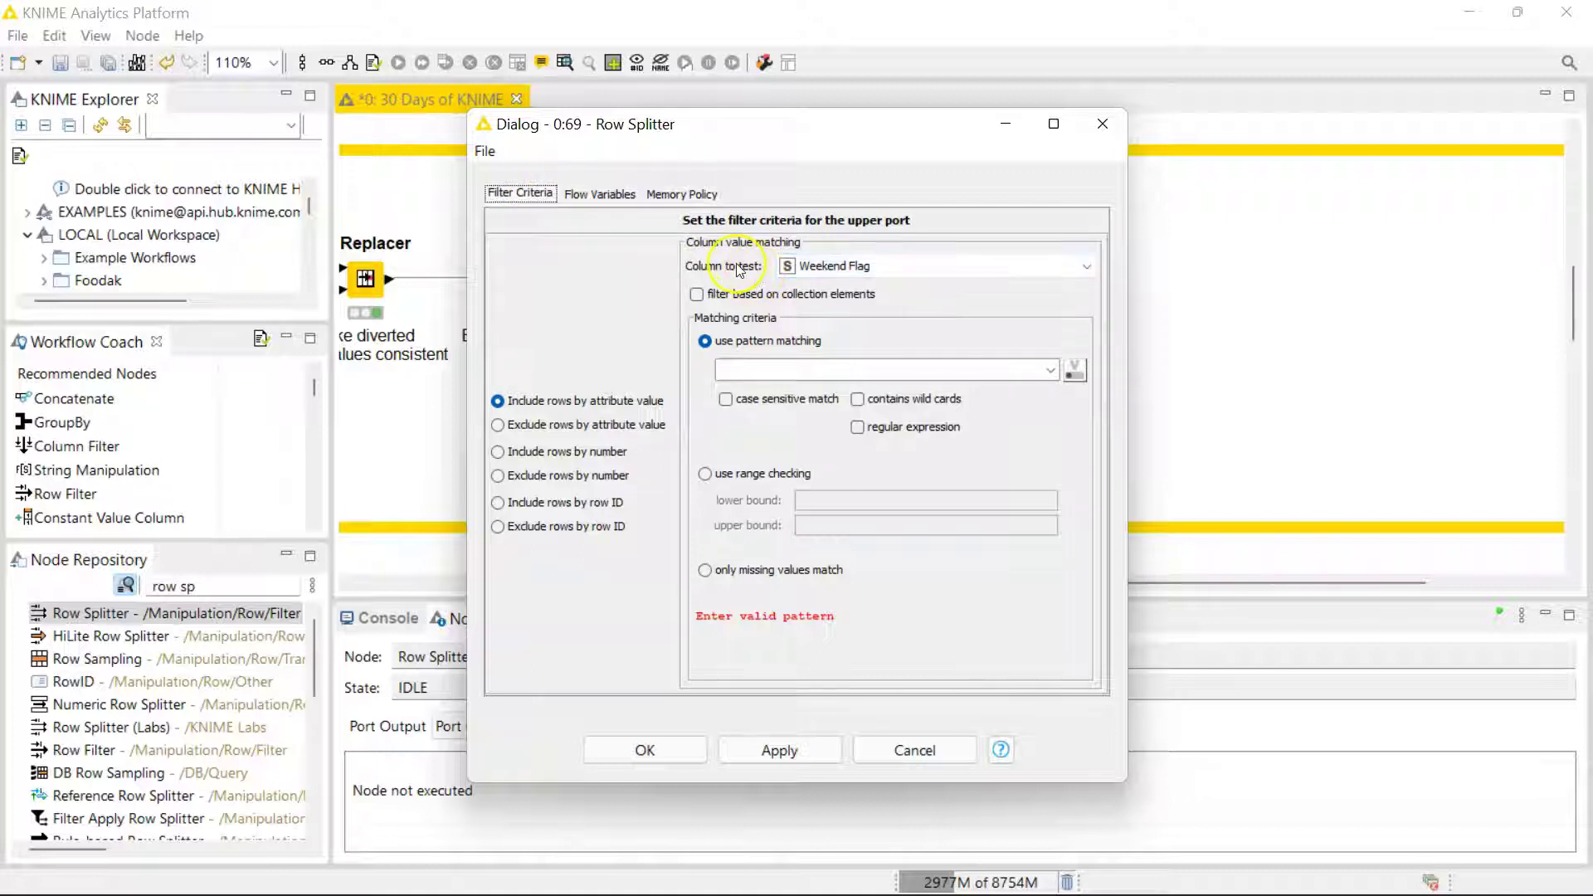
pyautogui.click(845, 265)
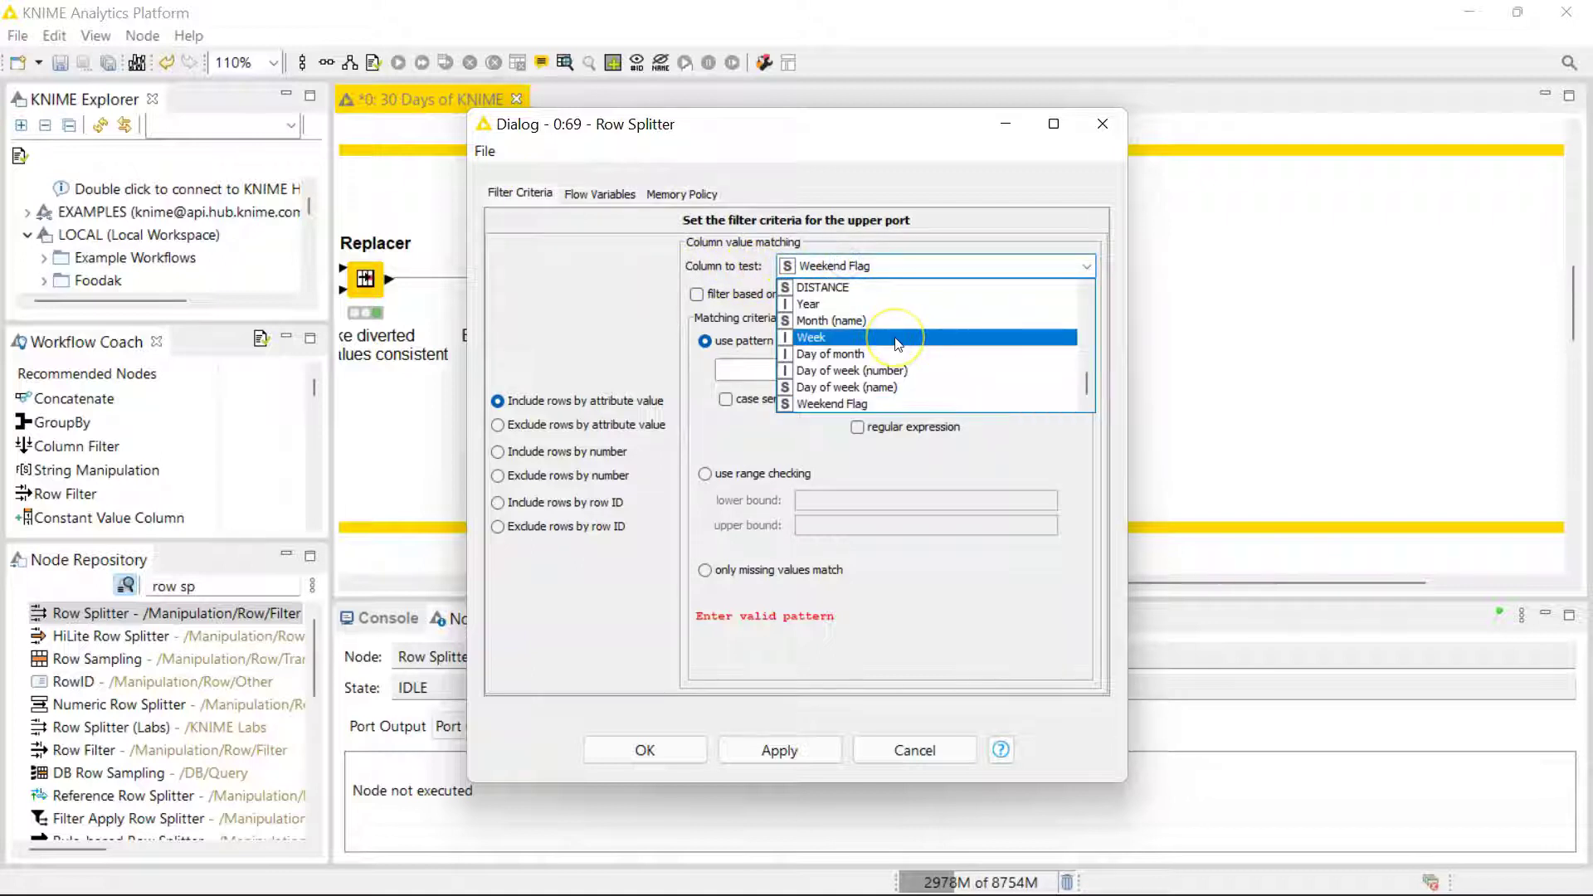
pyautogui.scroll(2, 898, 349)
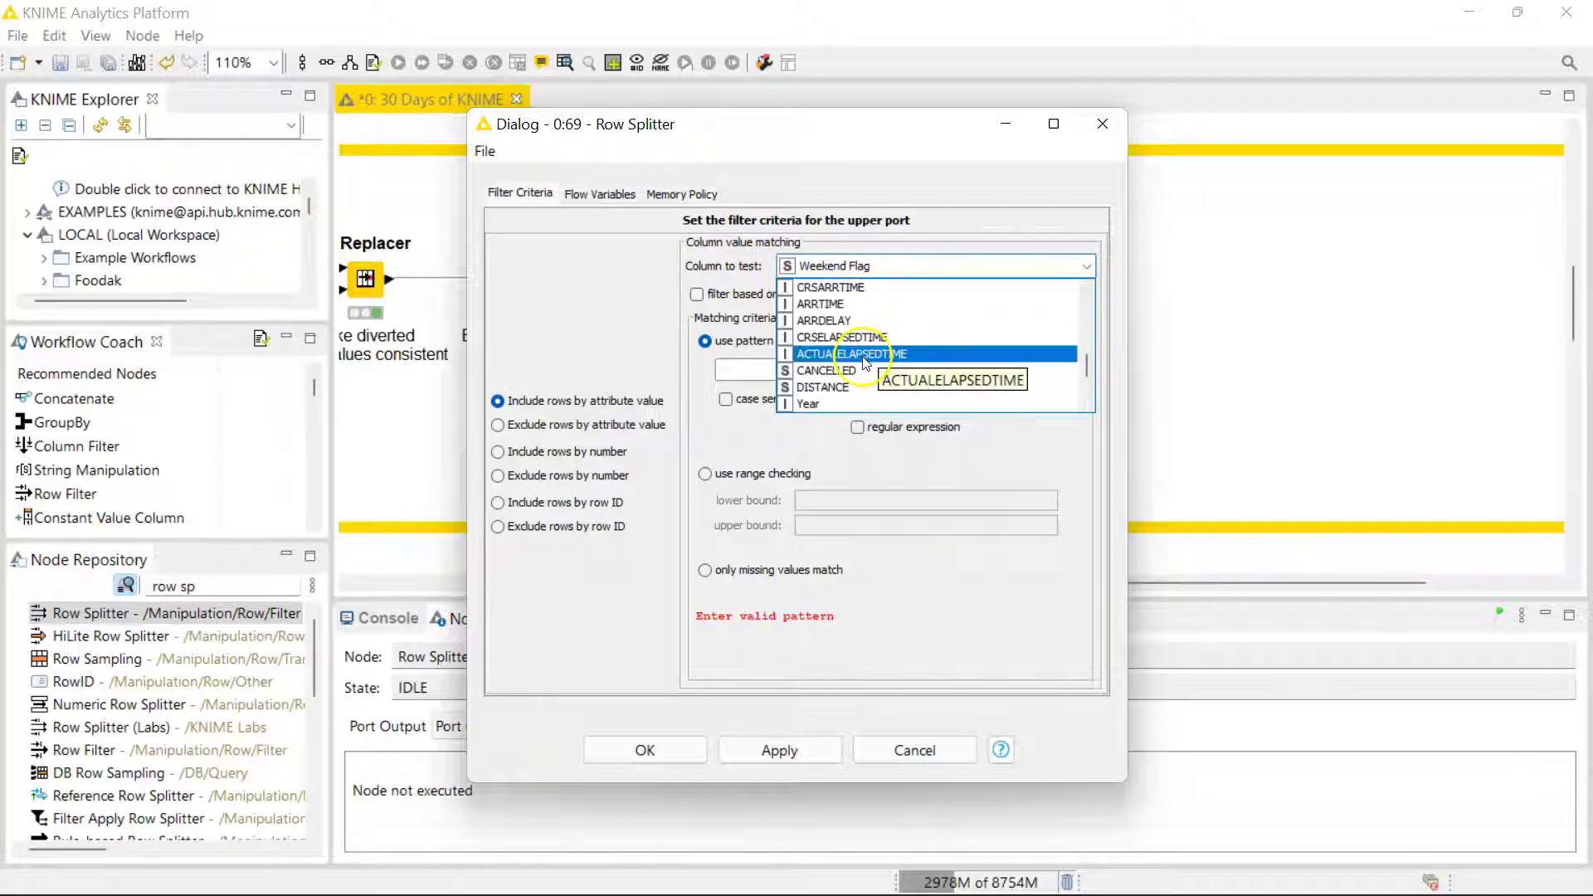
pyautogui.click(863, 370)
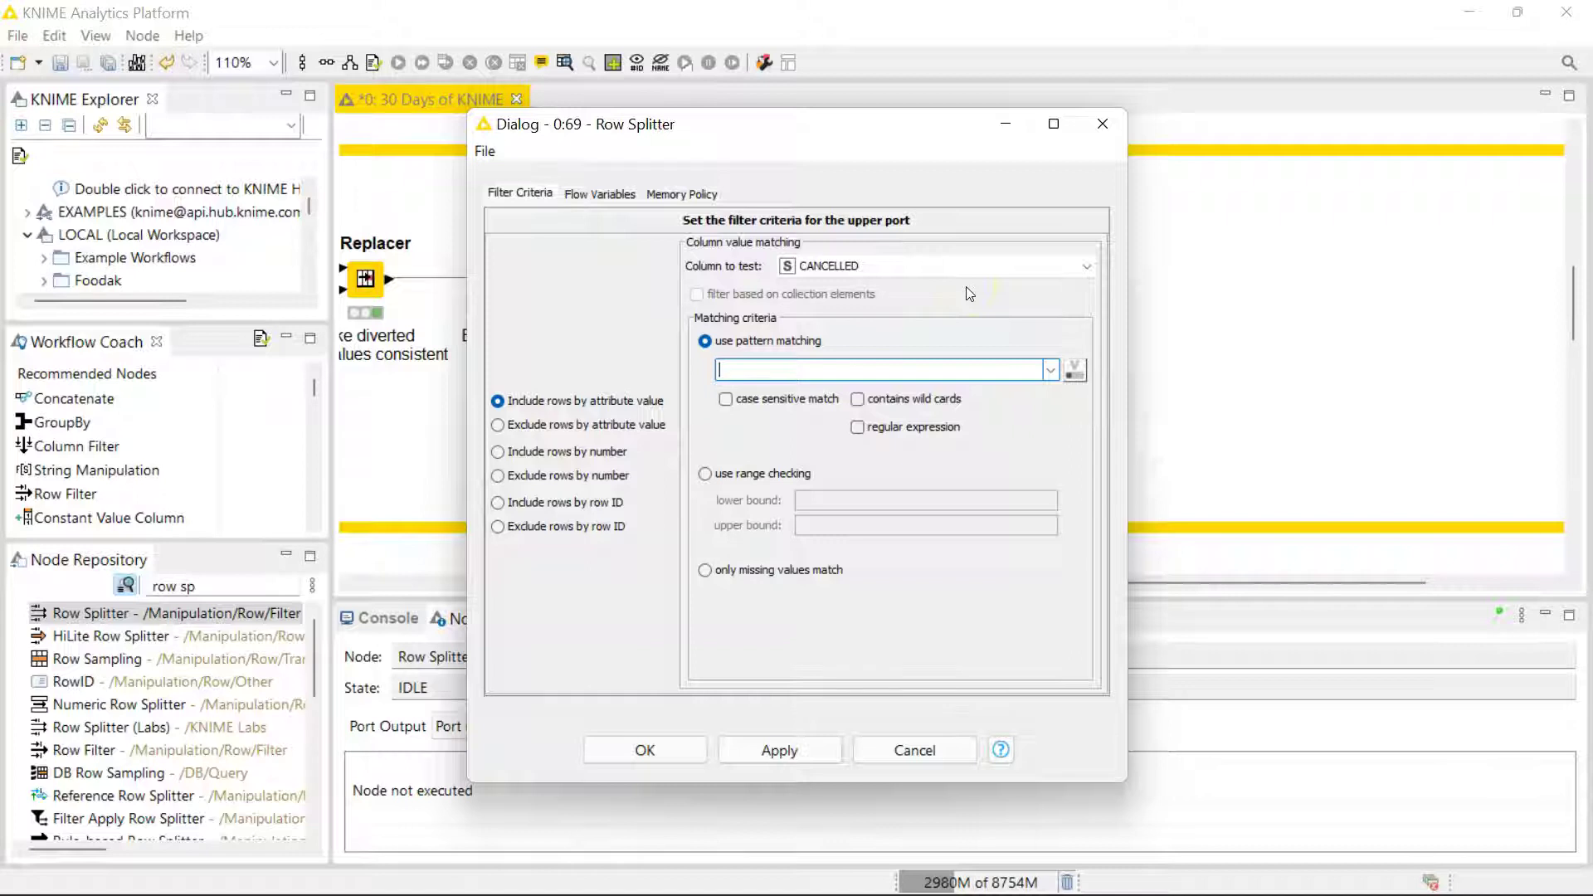
pyautogui.click(1050, 370)
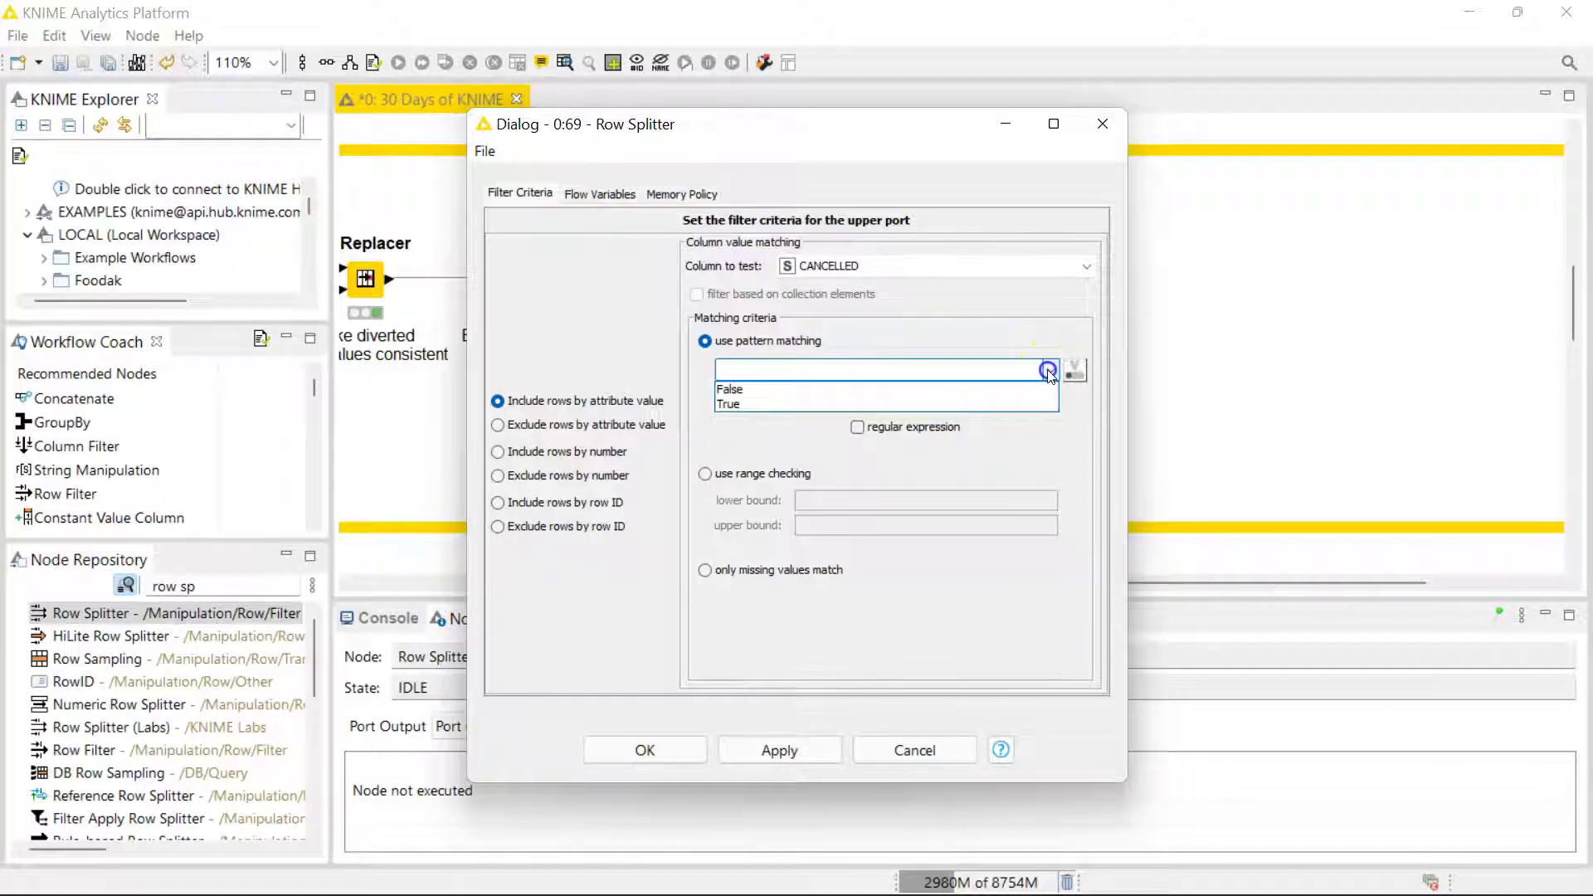
pyautogui.click(767, 387)
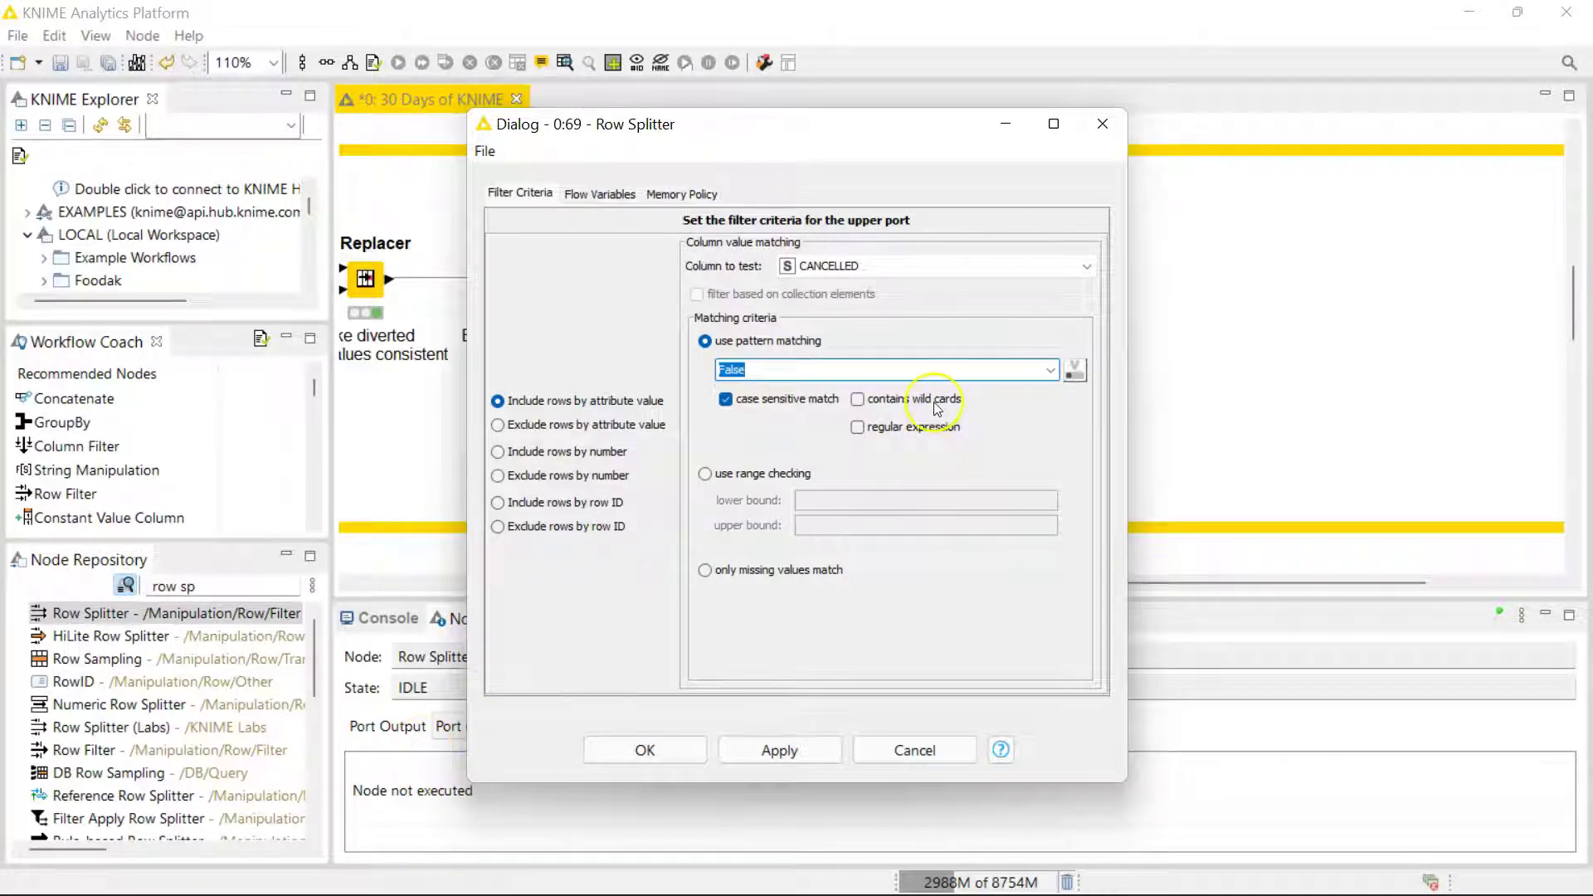
pyautogui.press('Return')
pyautogui.click(401, 64)
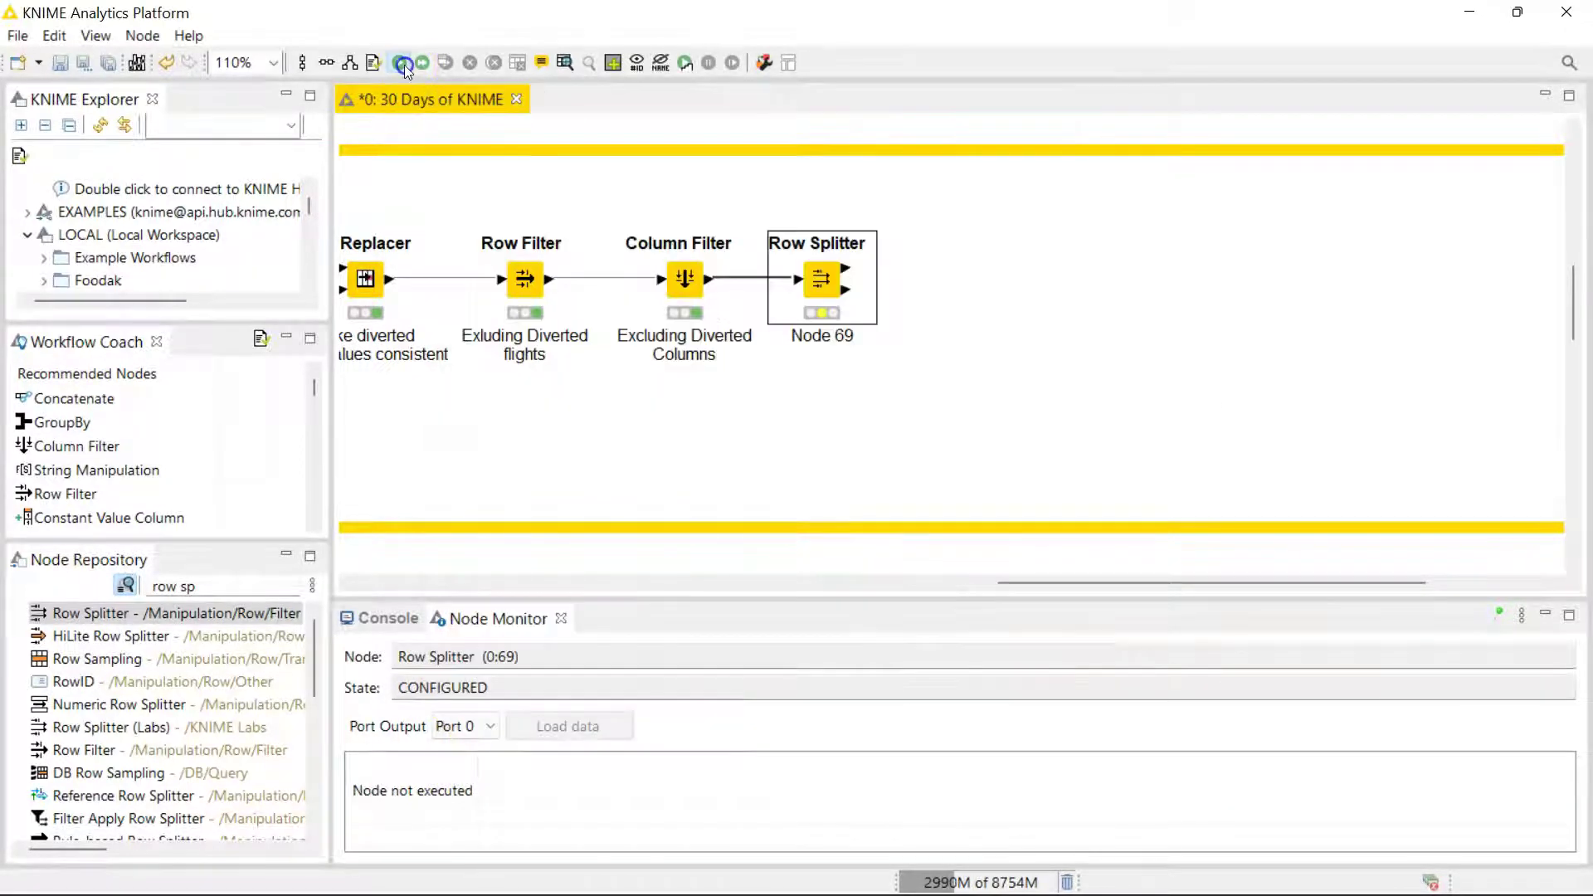
# Inspect the Row Splitter's Filtered (50981 rows) and Filtered Out (985 rows) tables
pyautogui.rightClick(821, 280)
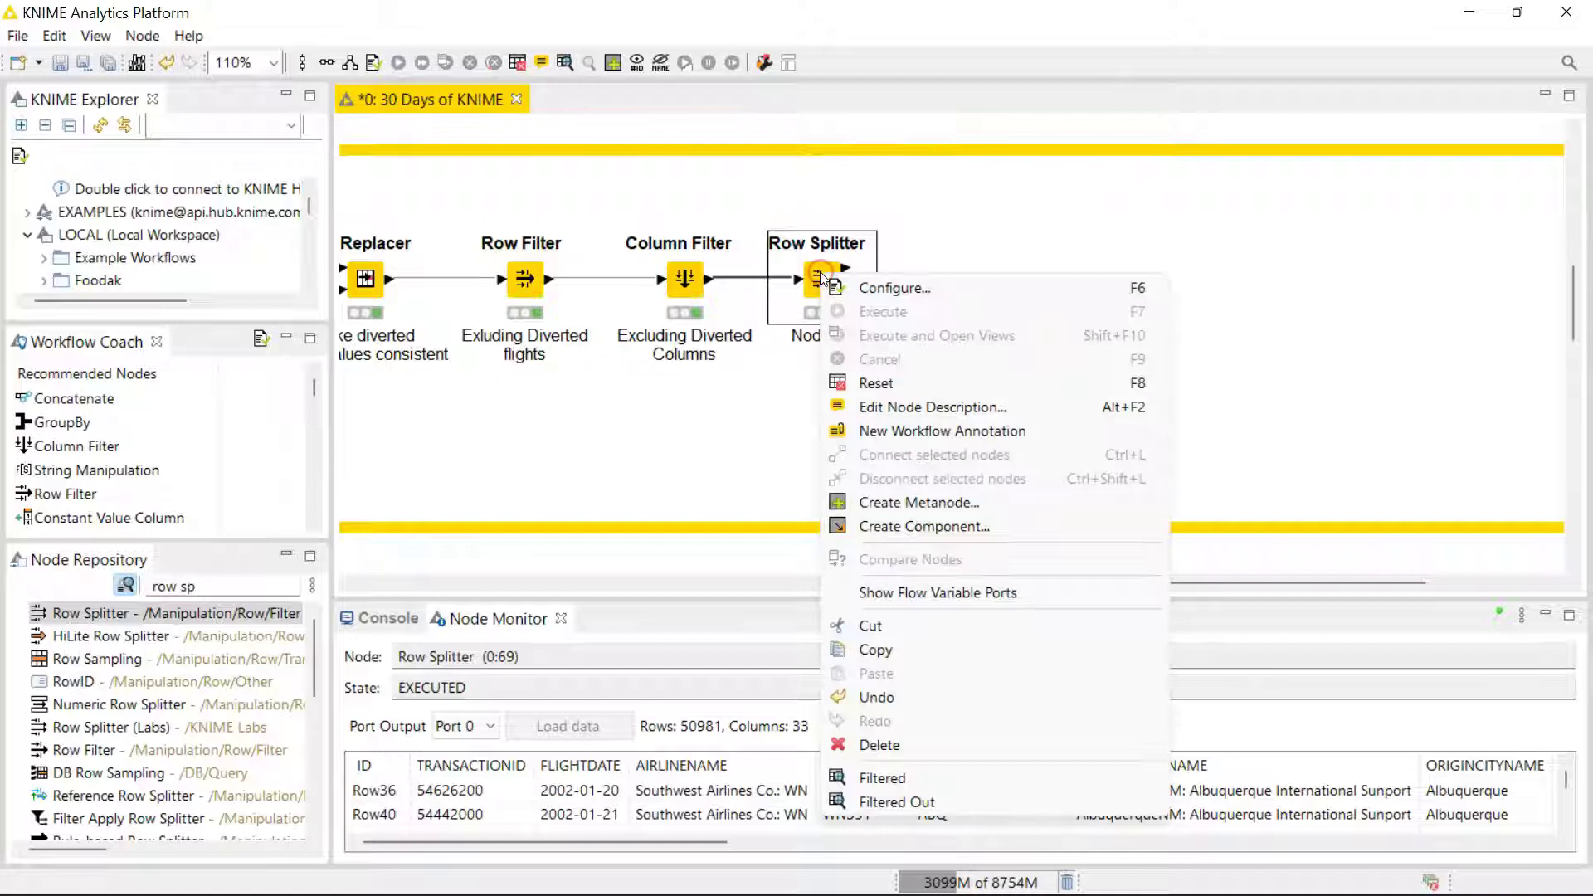
pyautogui.click(908, 781)
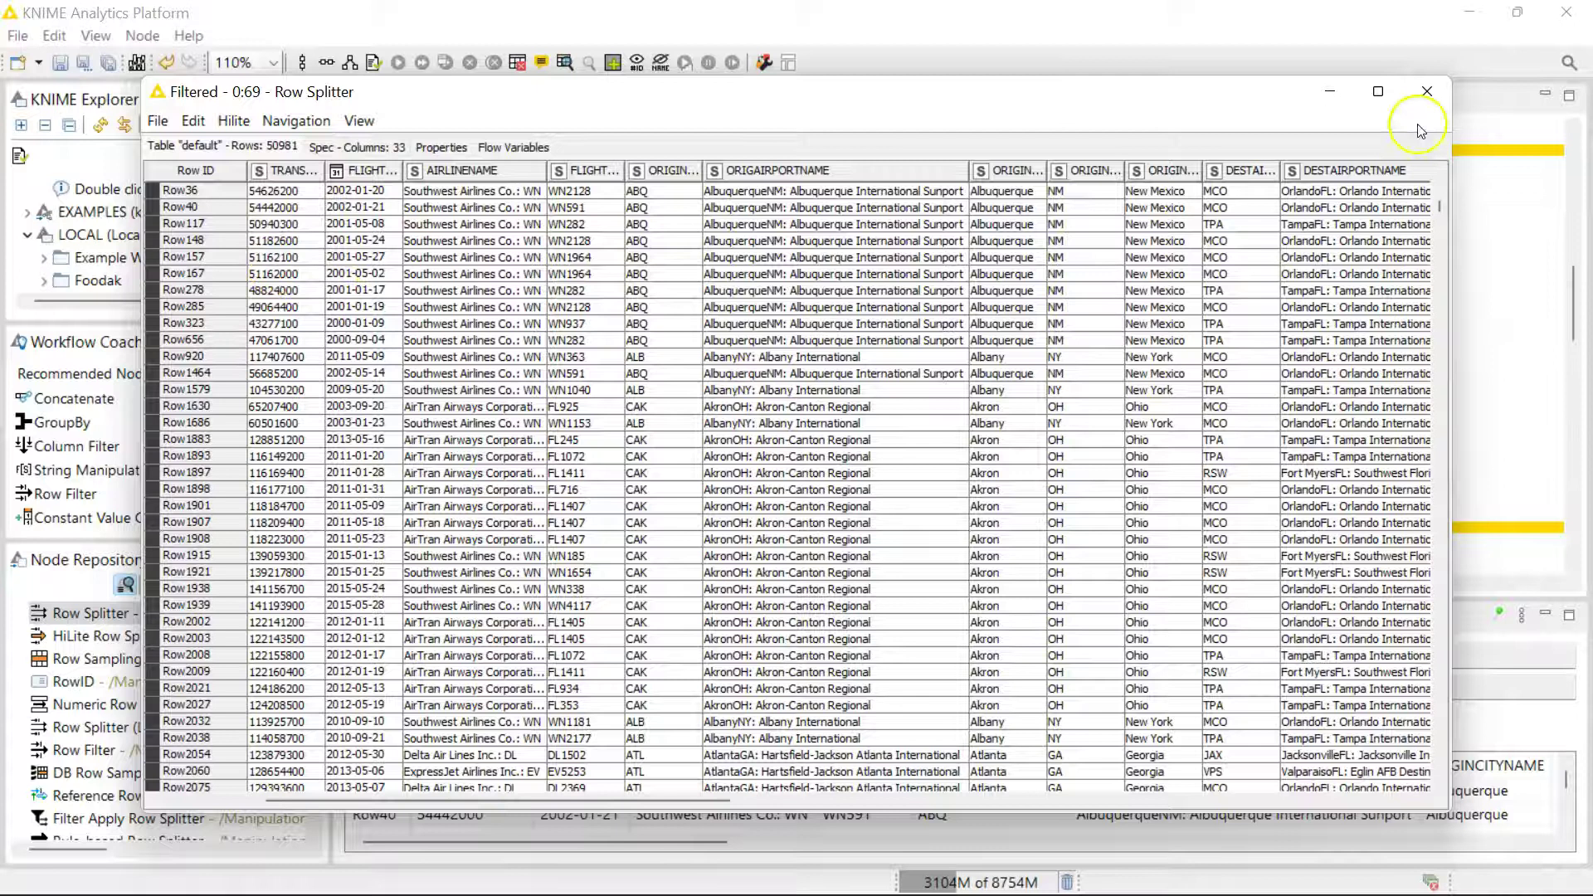
pyautogui.click(1427, 91)
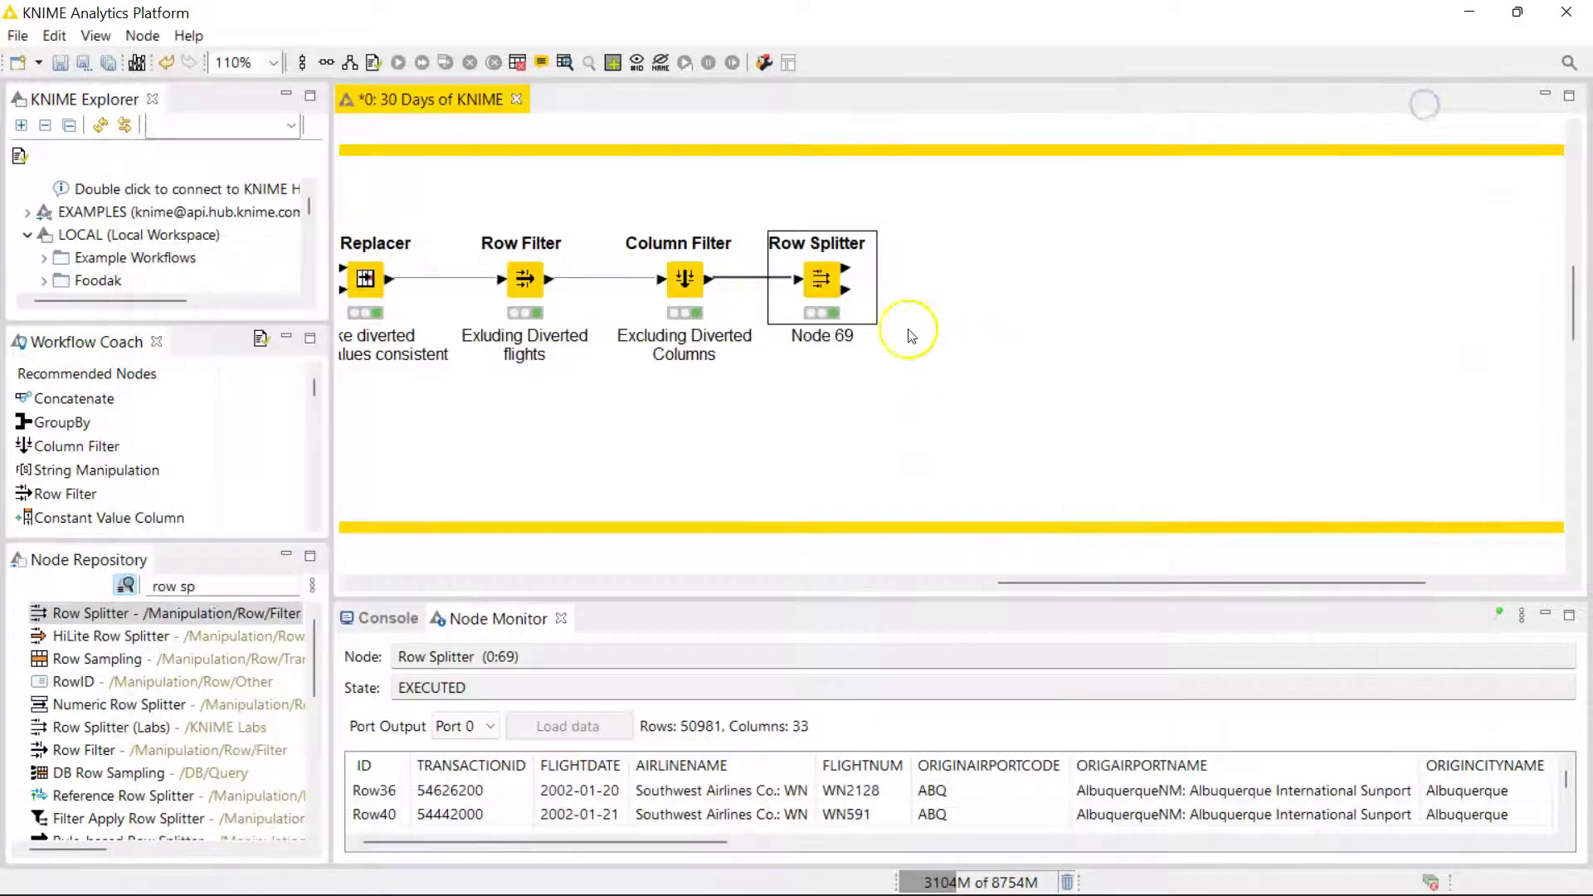
pyautogui.rightClick(832, 291)
pyautogui.click(909, 816)
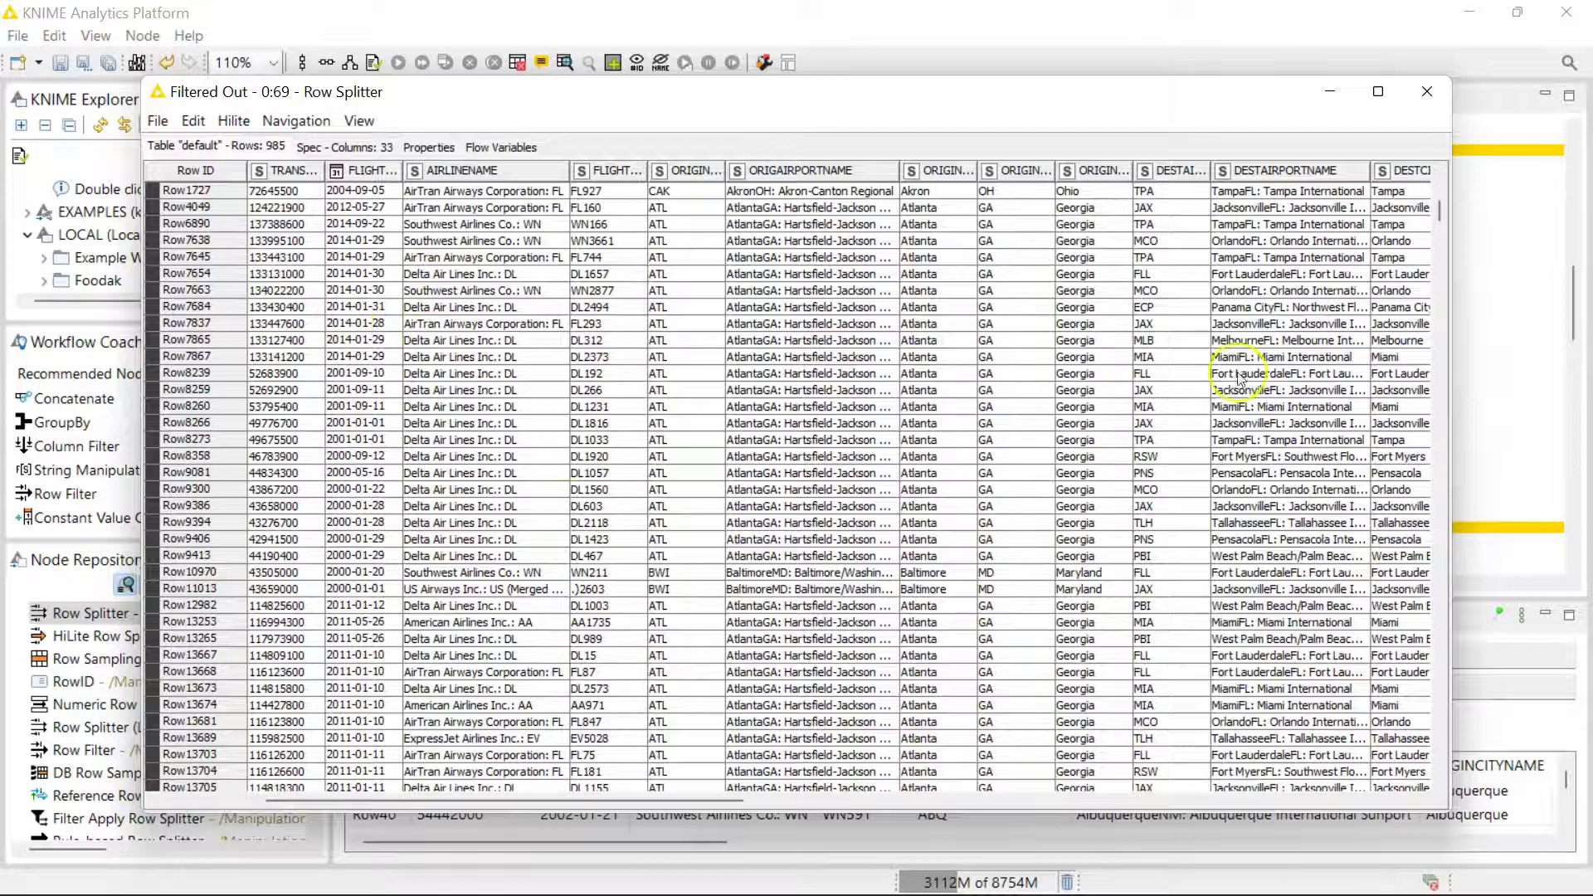
pyautogui.click(1428, 91)
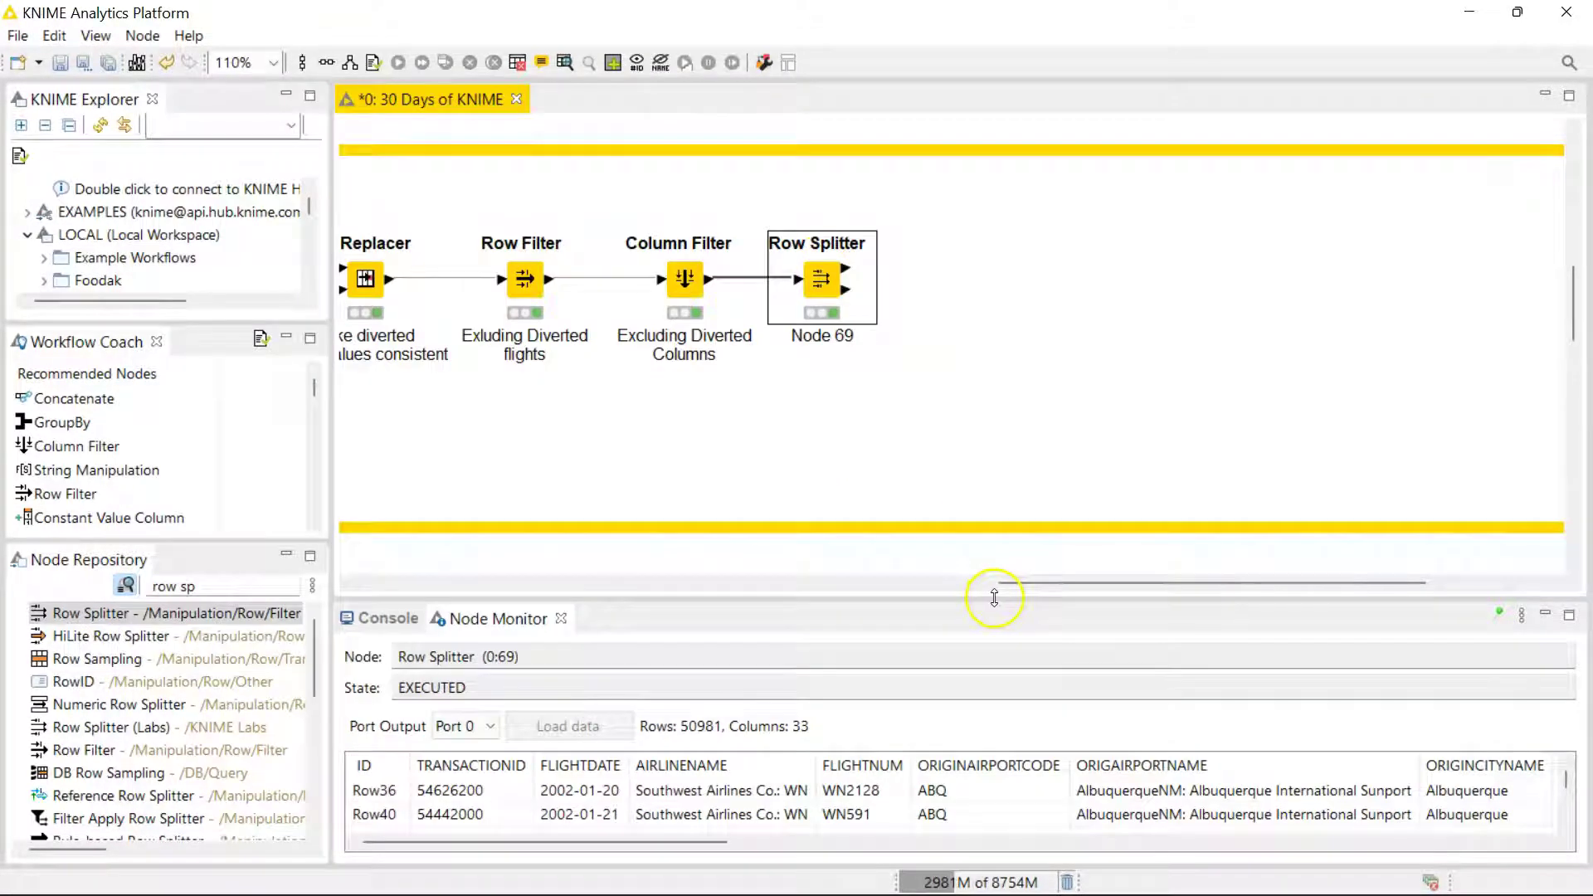
# Enlarge the Node Monitor panel and scroll through its table
pyautogui.moveTo(994, 598); pyautogui.dragTo(999, 453)
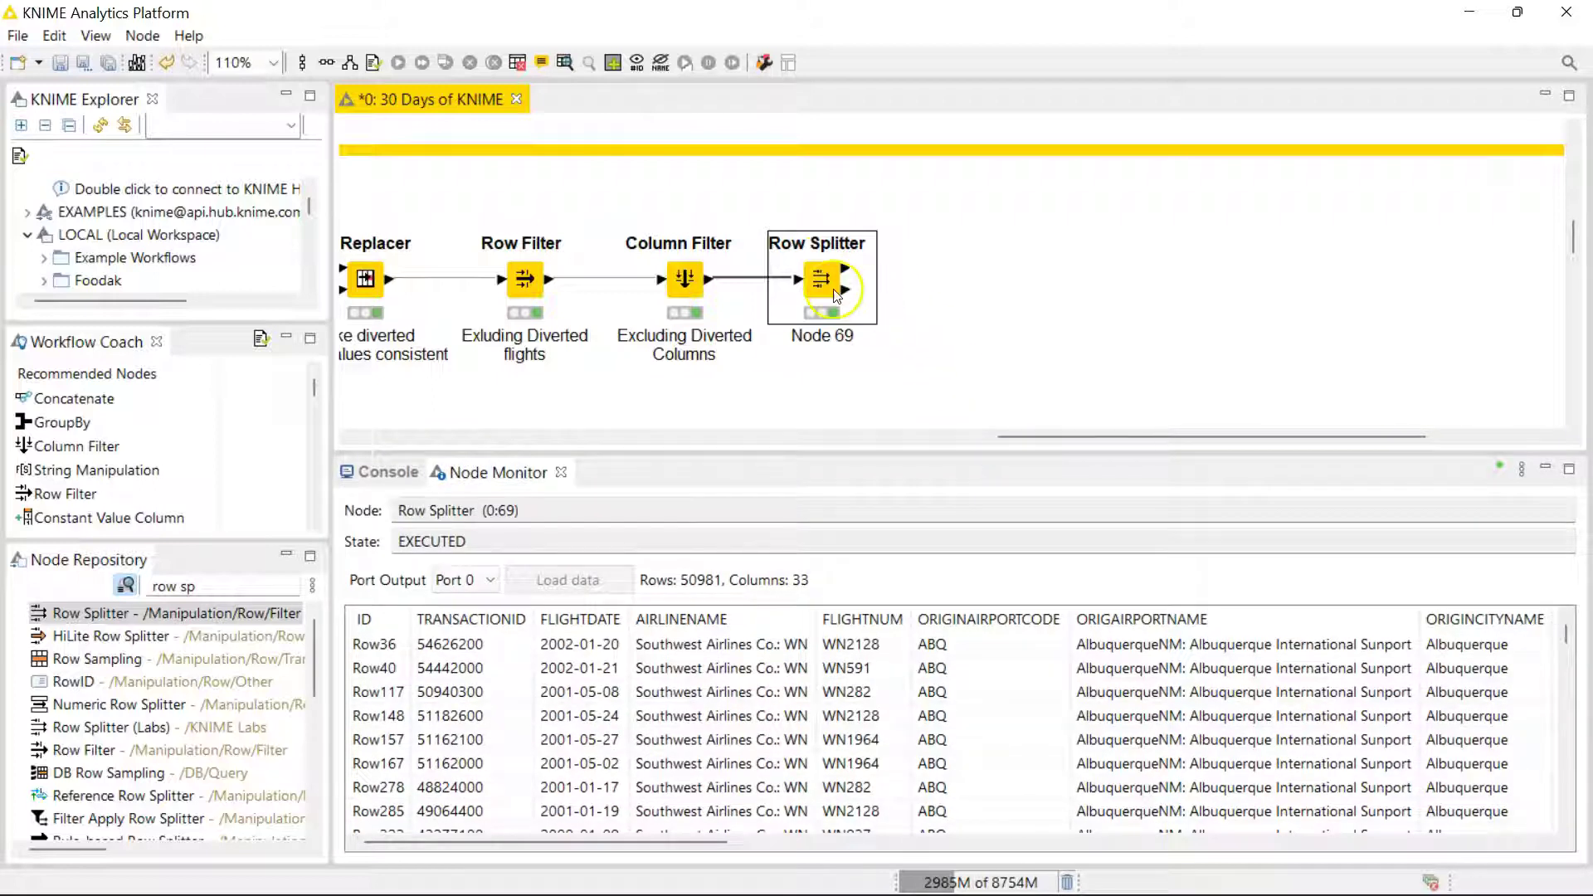
pyautogui.click(661, 841)
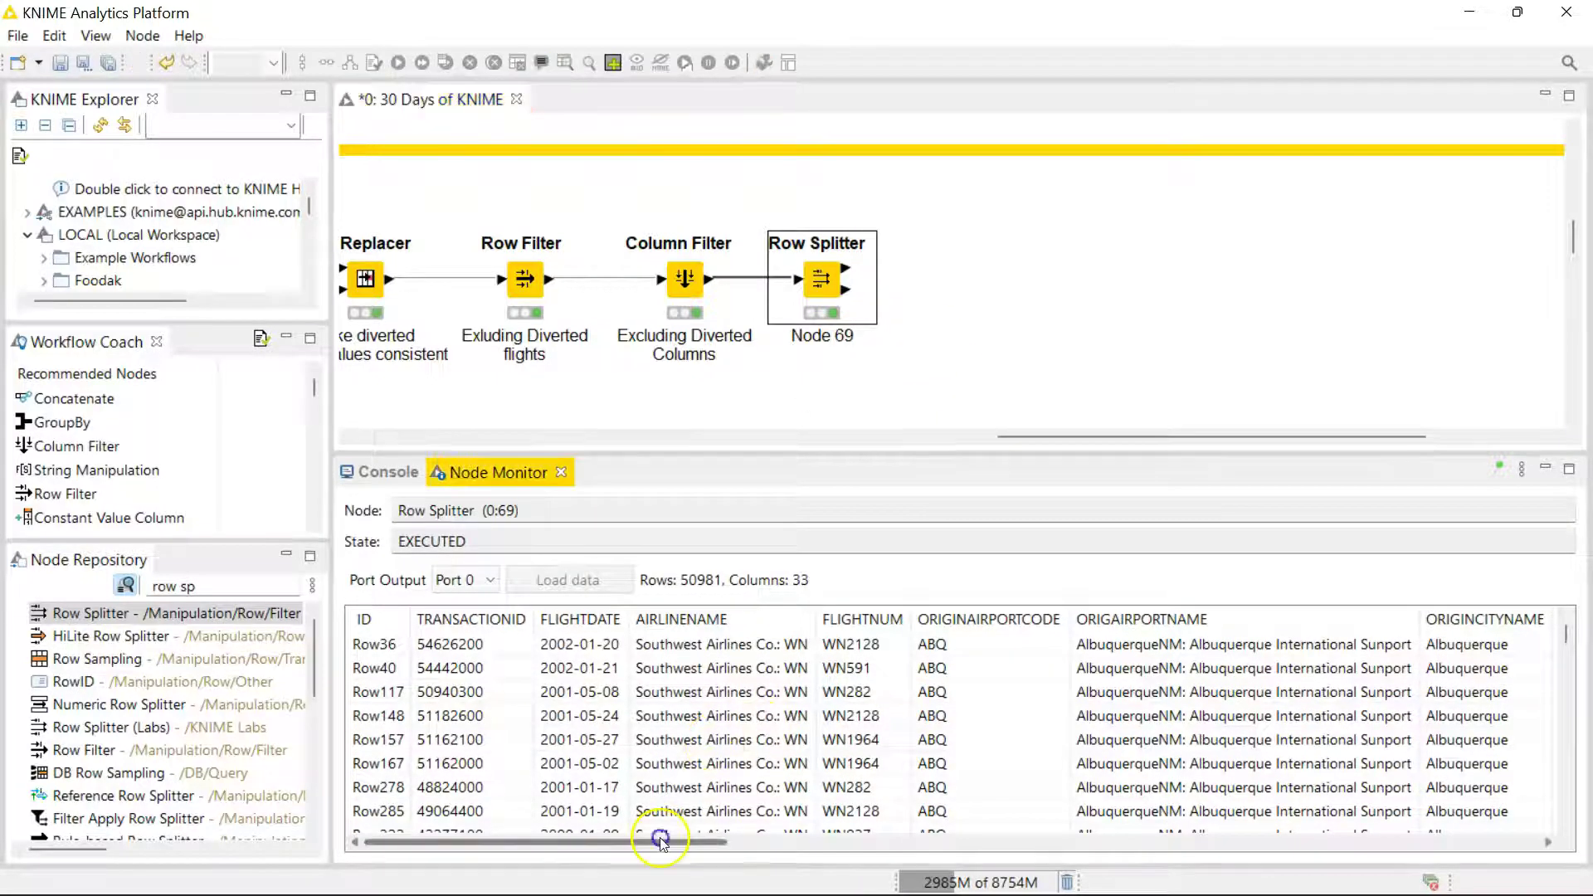
pyautogui.moveTo(662, 841); pyautogui.dragTo(1214, 876)
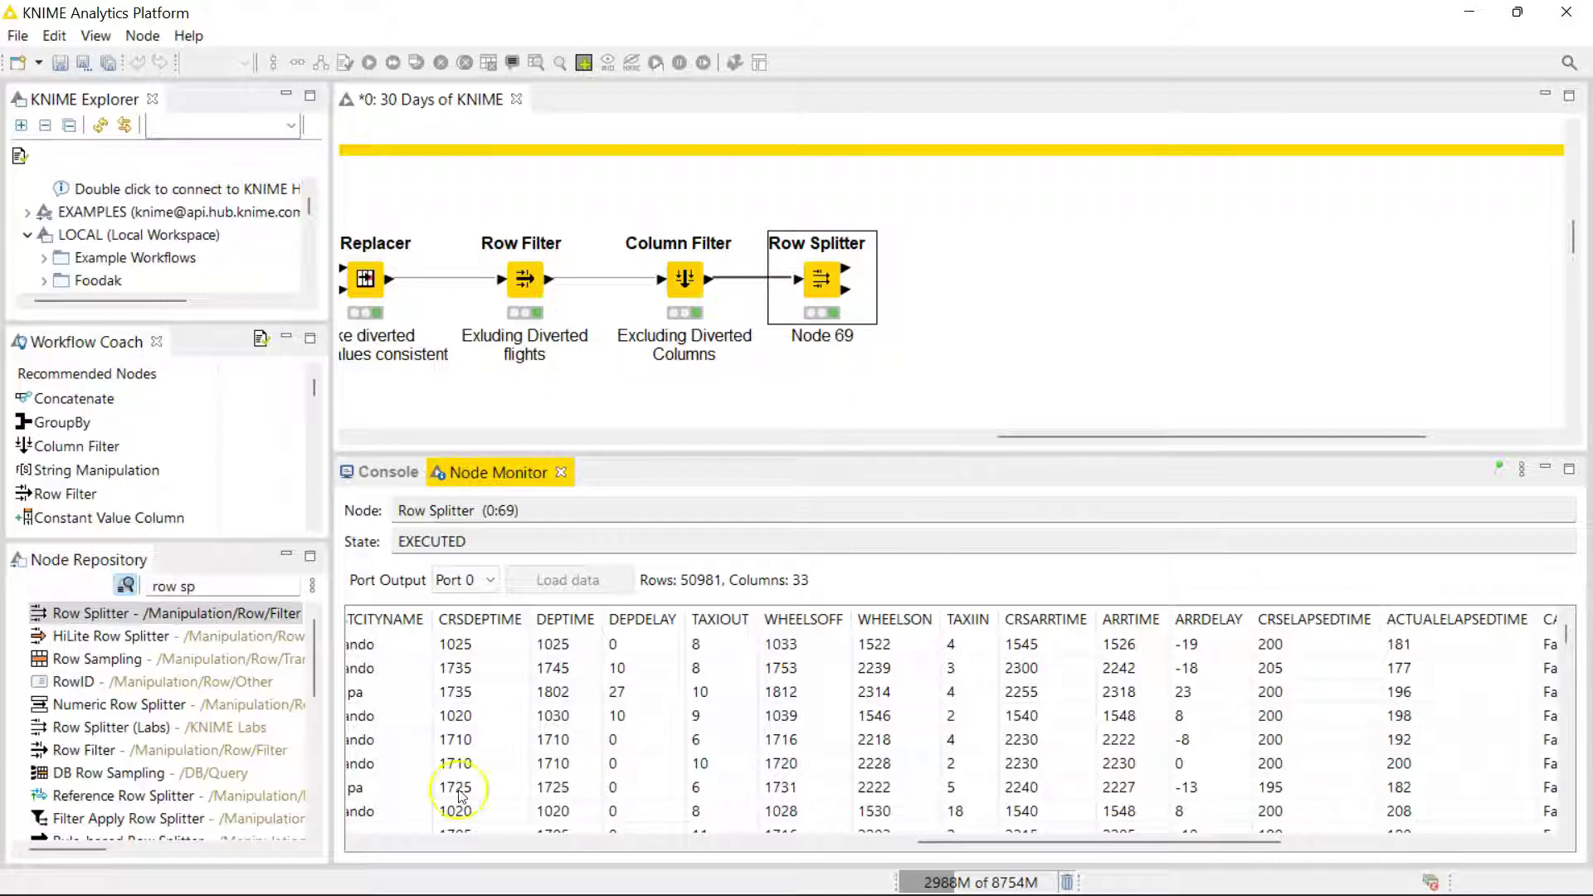
pyautogui.click(218, 586)
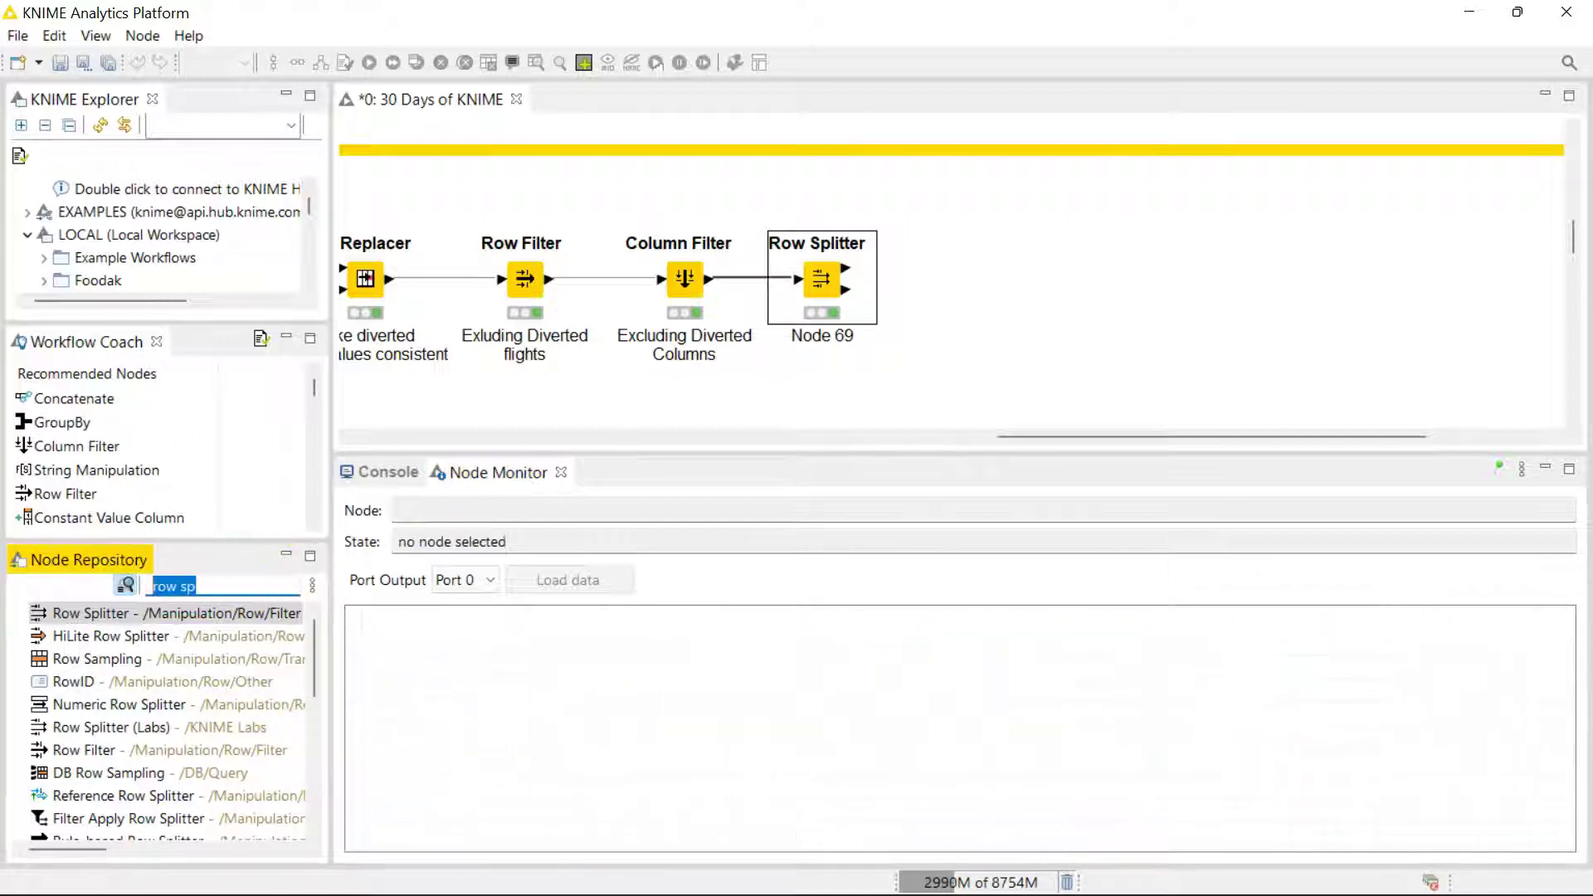
# Search 'missi' and place a Missing Value node right of the Row Splitter
pyautogui.press('BackSpace')
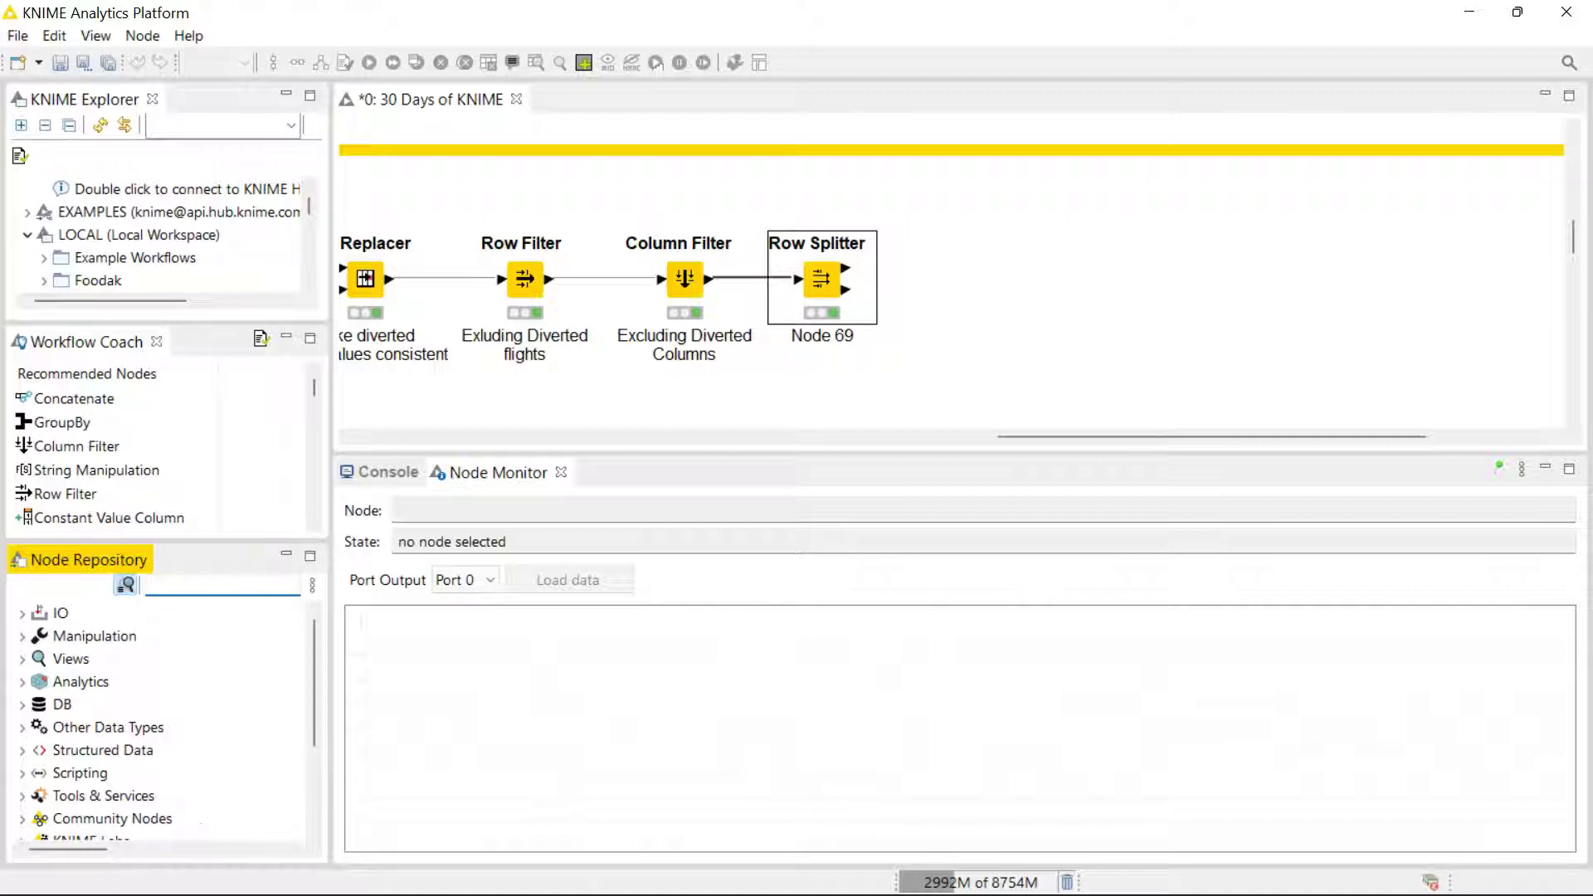
pyautogui.write('missi')
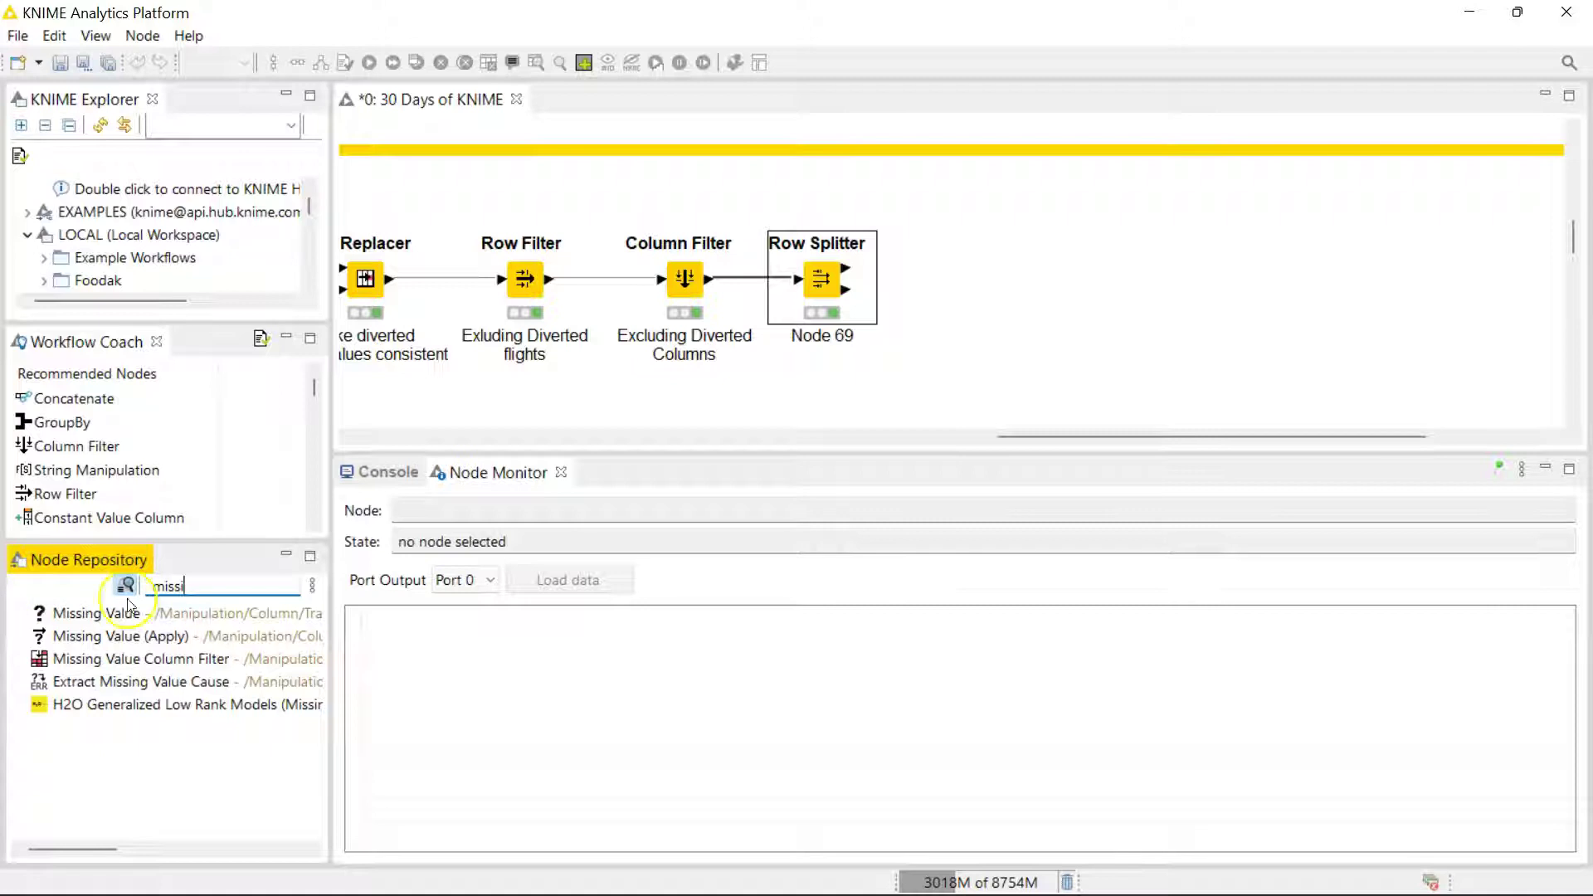
pyautogui.moveTo(117, 614); pyautogui.dragTo(844, 268)
# Link Row Splitter's top output to Missing Value and set Number (integer) to Remove Row*
pyautogui.click(822, 280)
pyautogui.doubleClick(963, 238)
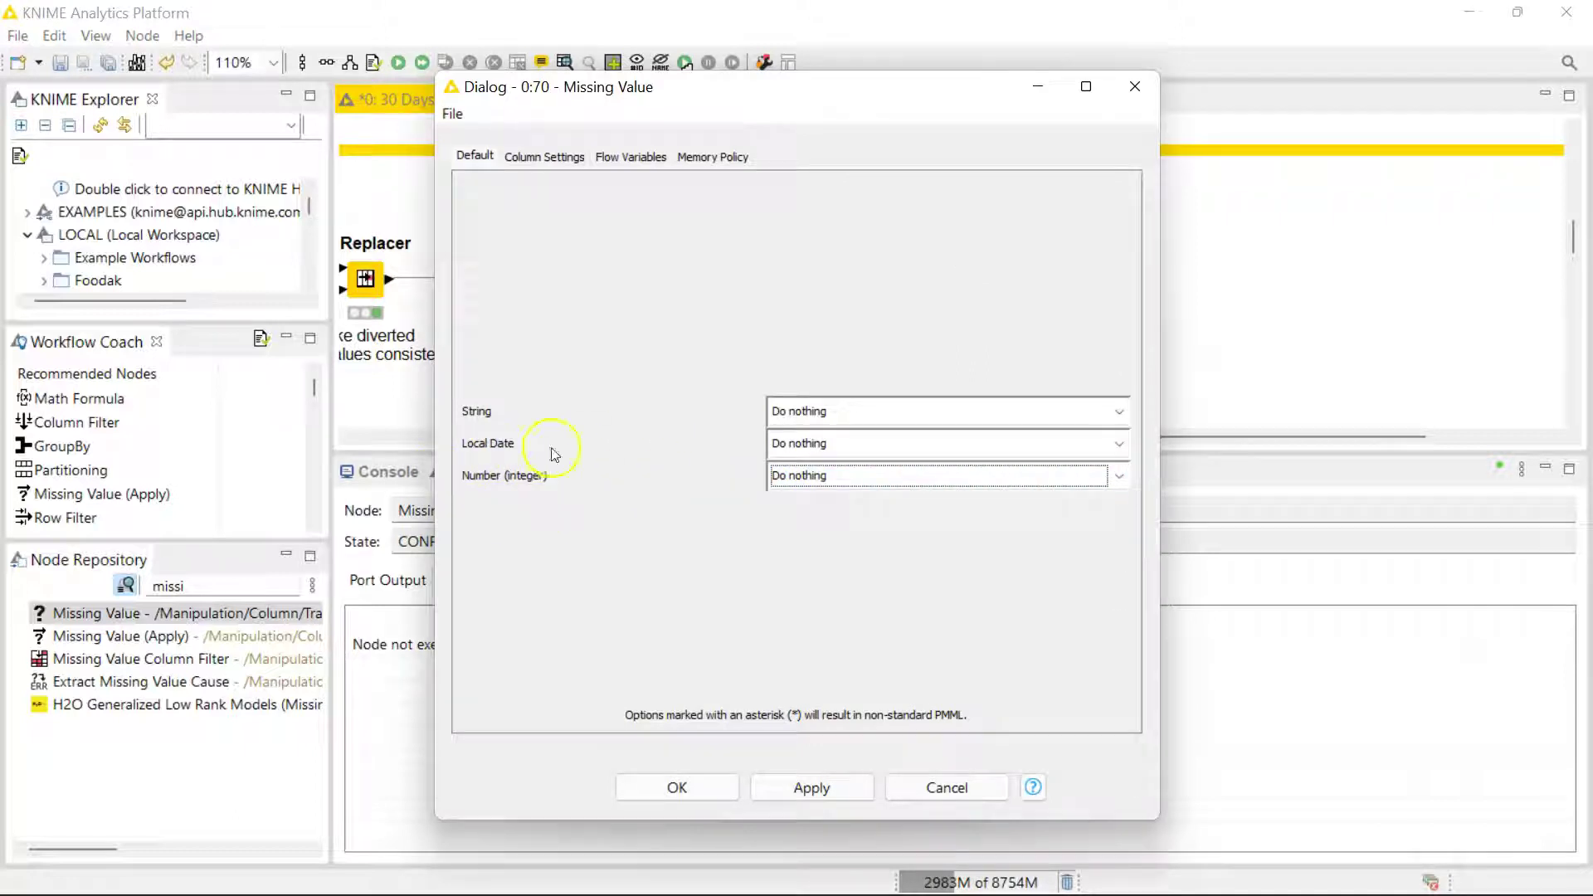
pyautogui.click(878, 477)
pyautogui.scroll(-2, 842, 596)
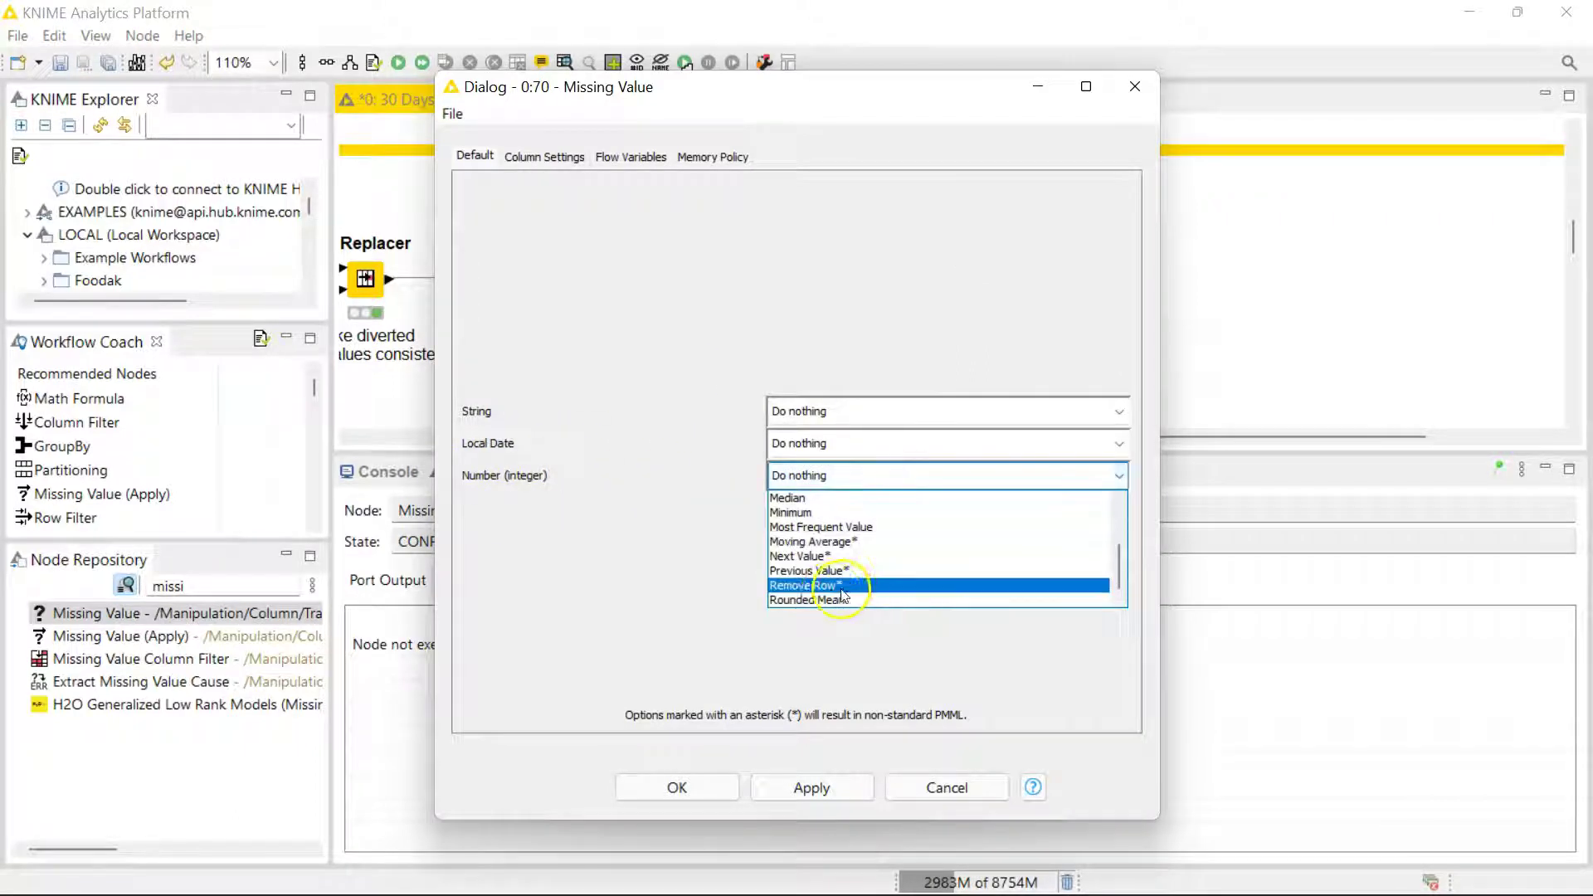
pyautogui.click(830, 586)
pyautogui.click(677, 786)
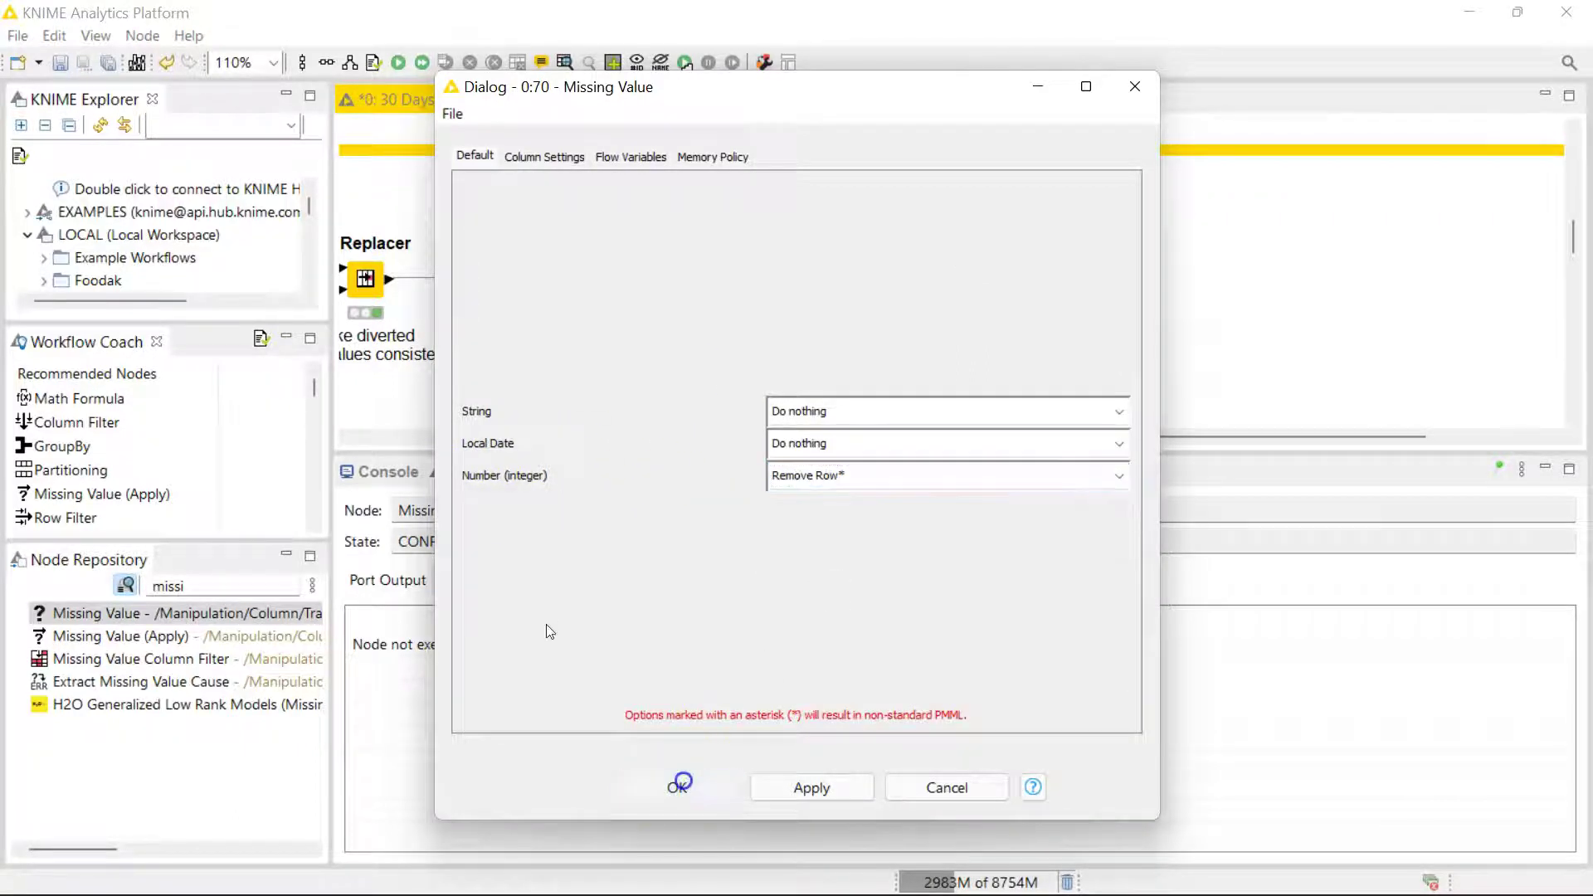
# Execute Missing Value, compare its 50974 rows against the Row Splitter's 50981, then move it right
pyautogui.click(399, 63)
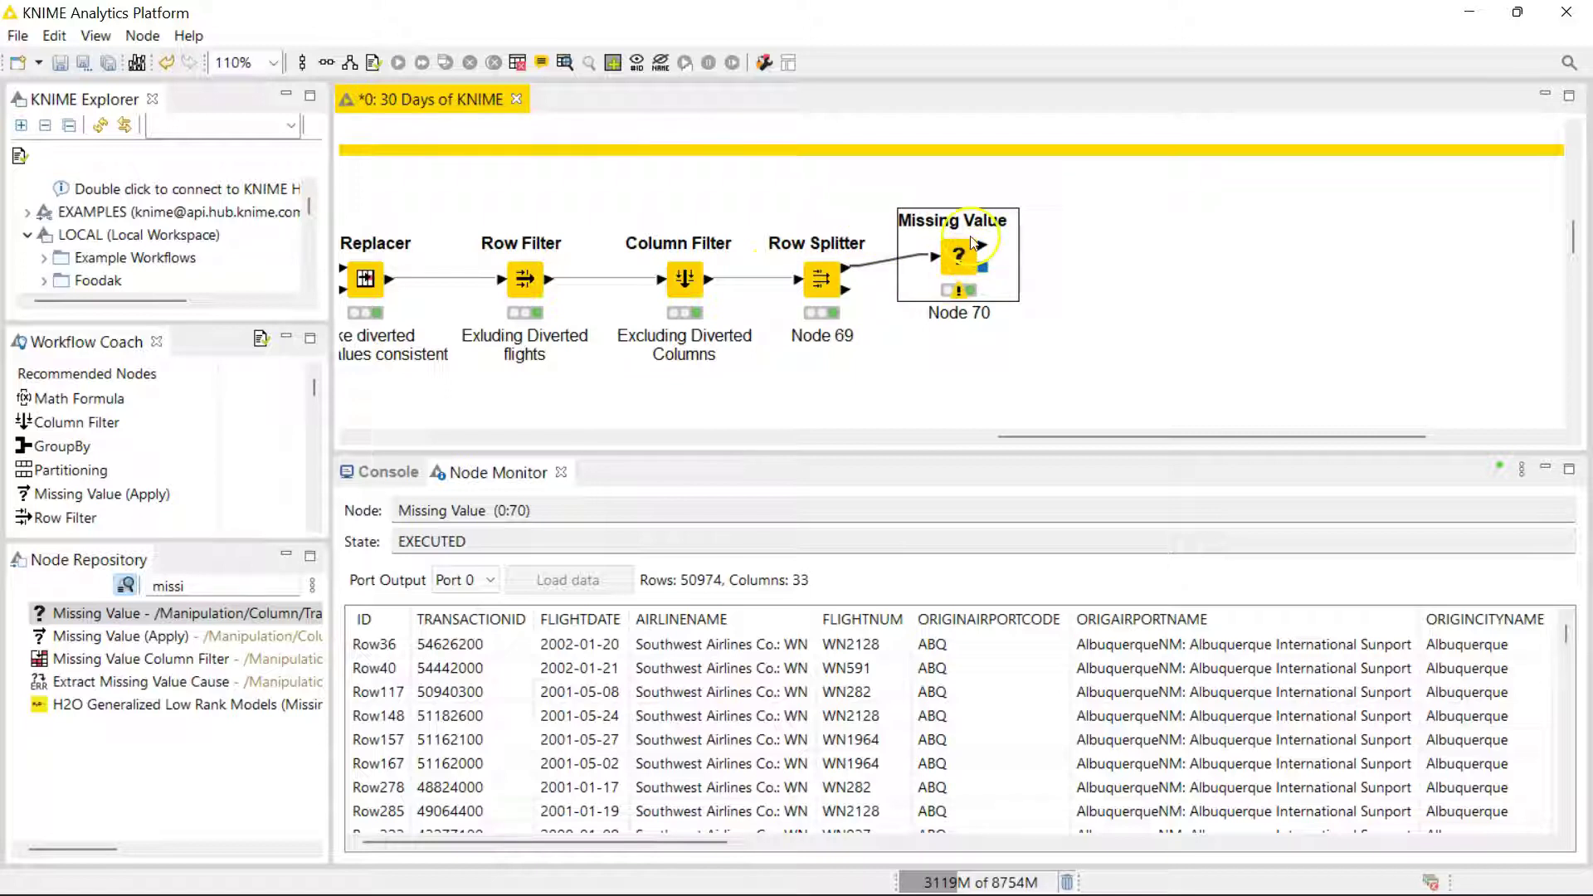
pyautogui.click(823, 280)
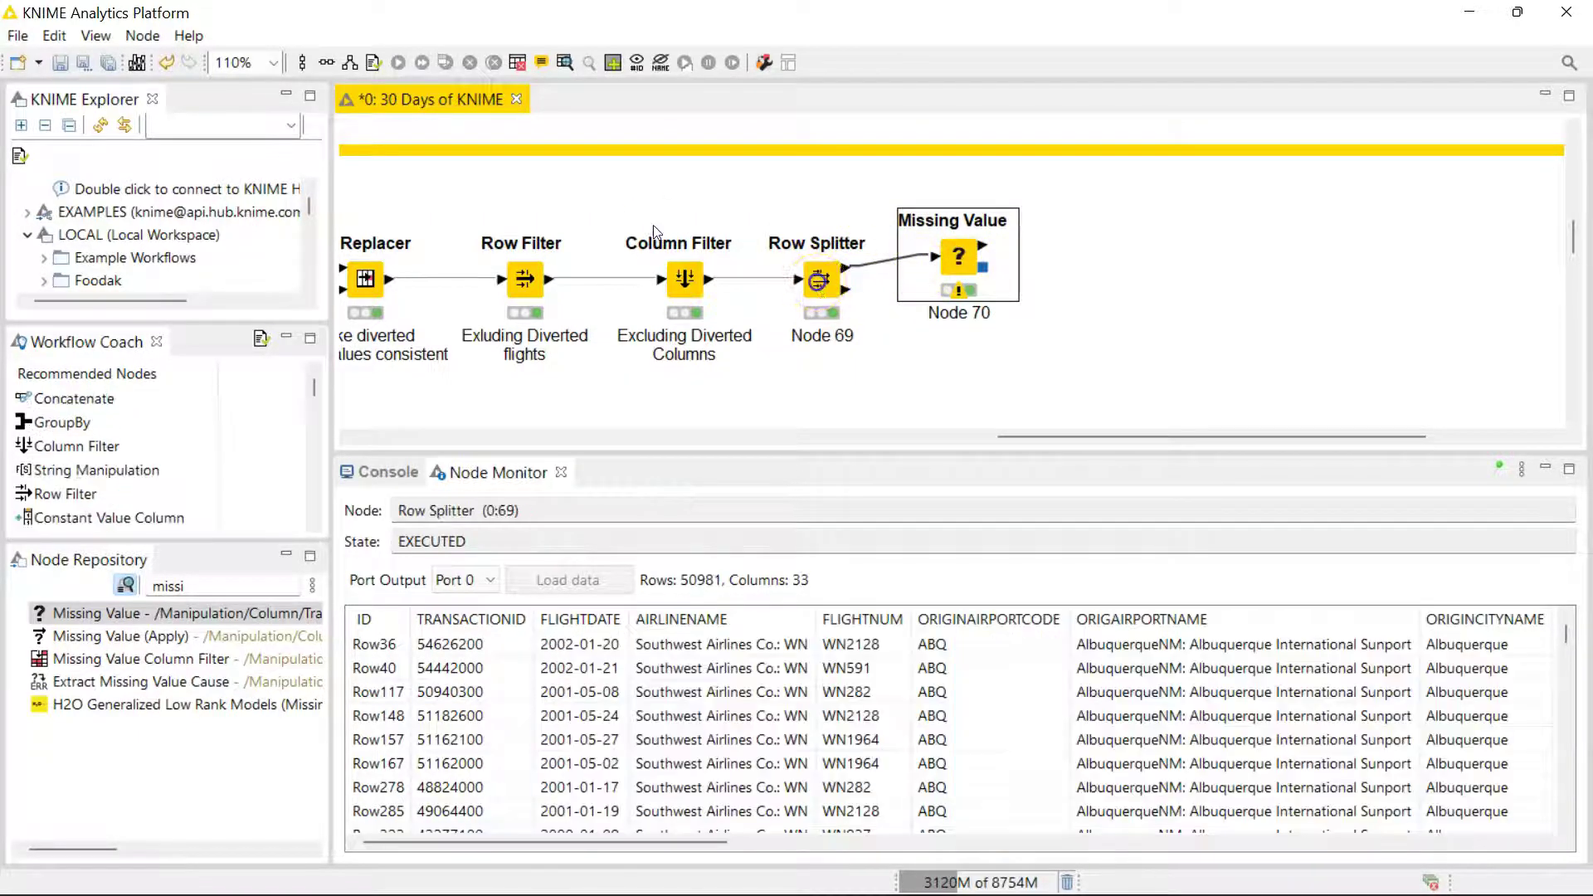
pyautogui.click(959, 264)
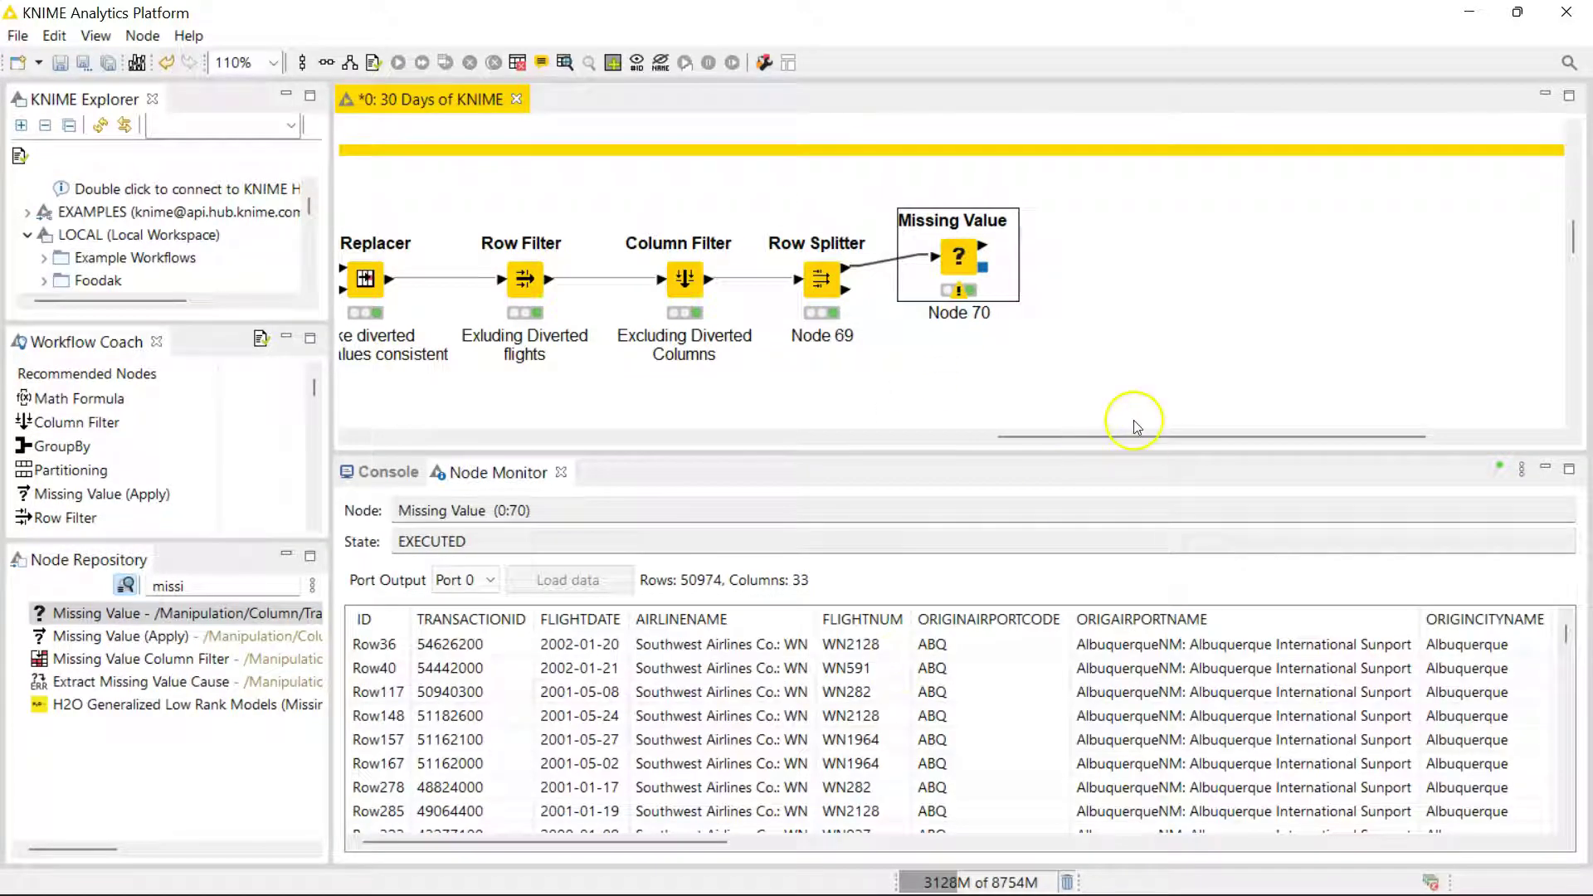
pyautogui.moveTo(961, 259); pyautogui.dragTo(1029, 259)
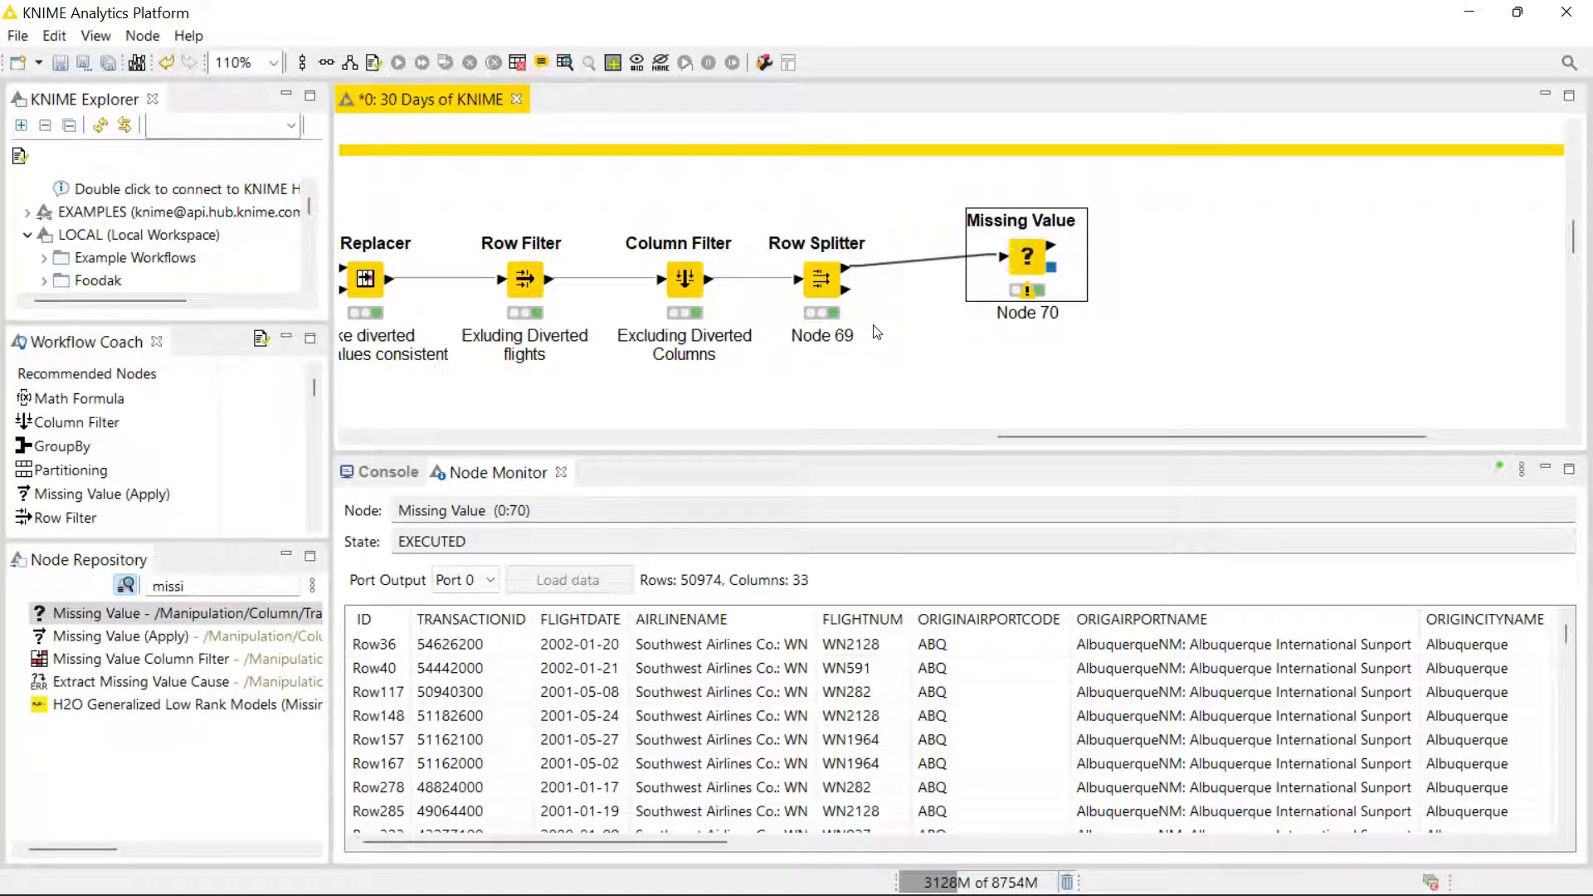
# Add a Concatenate node via an 'oonc' search, wiring Row Splitter's lower output to its second input
pyautogui.doubleClick(213, 586)
pyautogui.write('oonc')
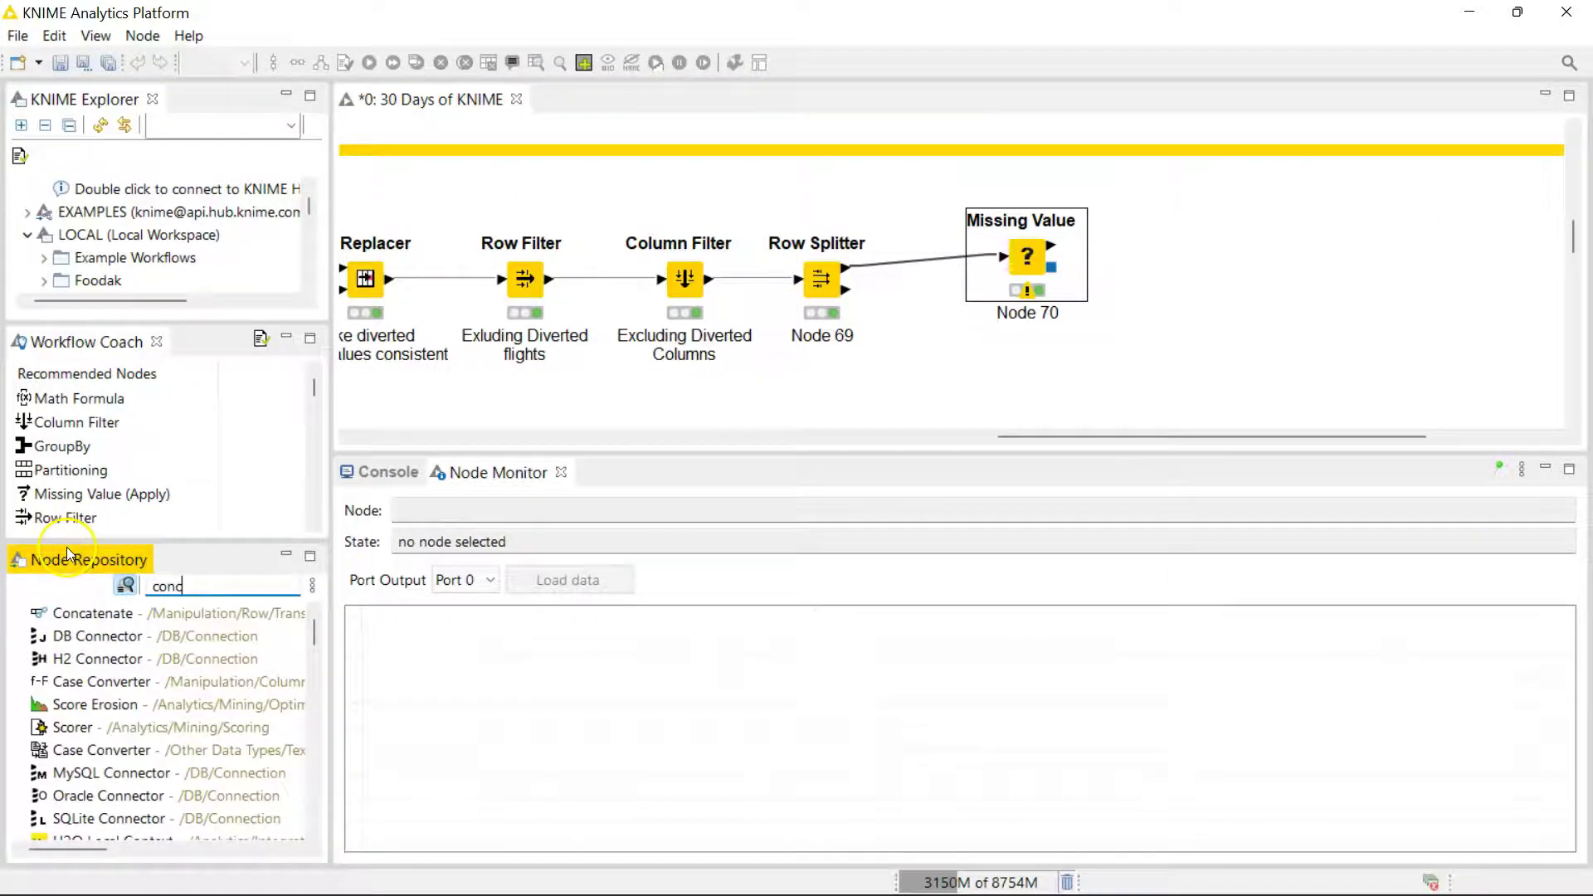
pyautogui.moveTo(92, 613); pyautogui.dragTo(1083, 266)
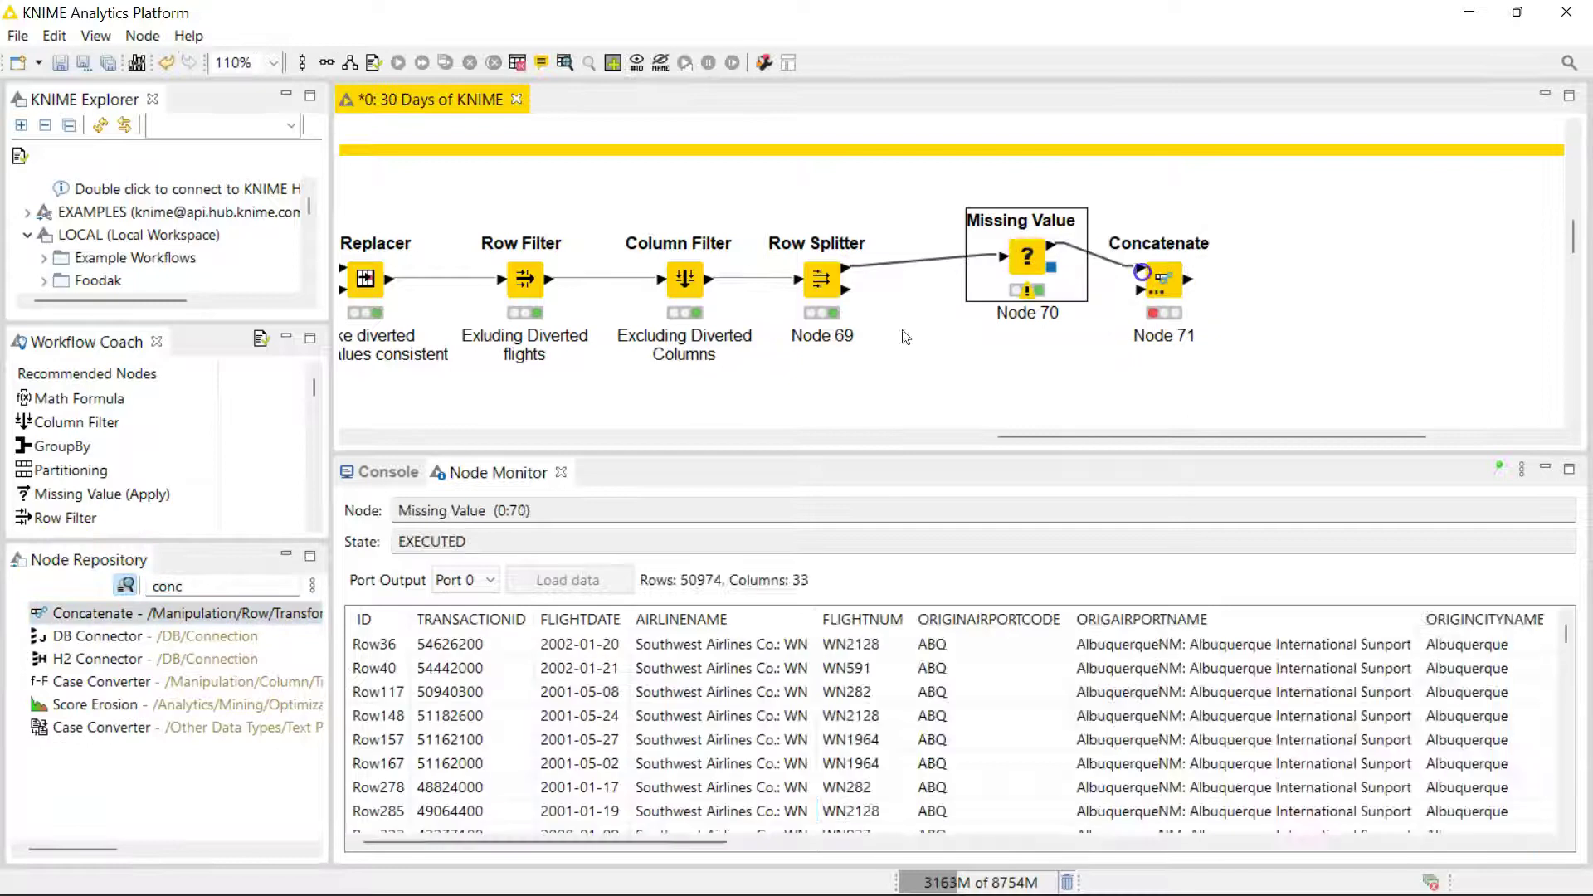
pyautogui.moveTo(845, 290); pyautogui.dragTo(1140, 290)
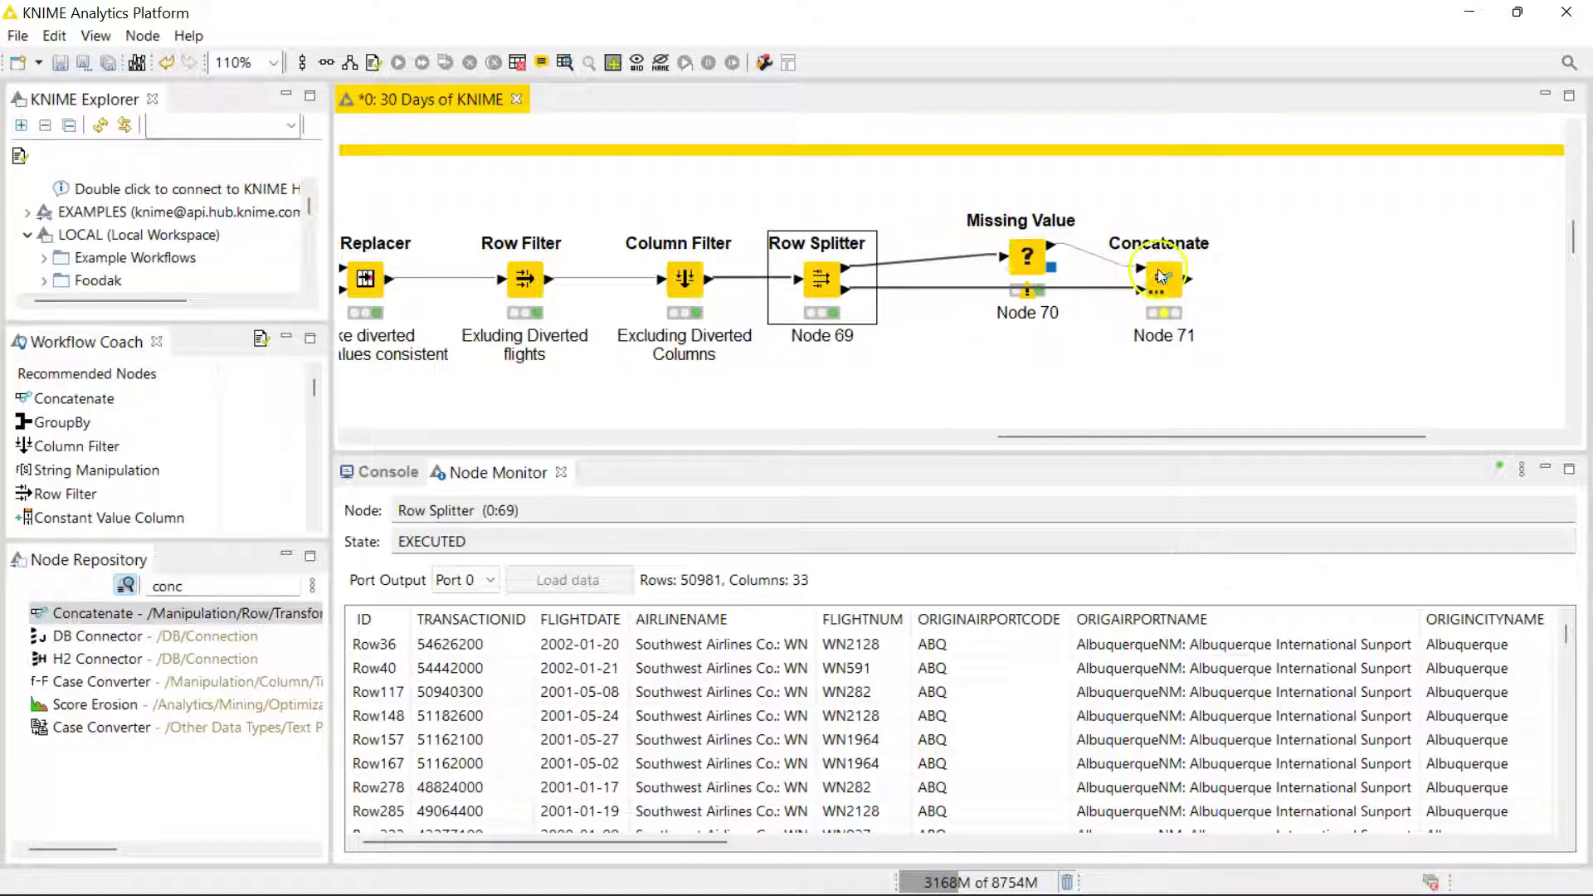
# Add and then remove a third input port so Concatenate keeps two inputs
pyautogui.rightClick(1161, 277)
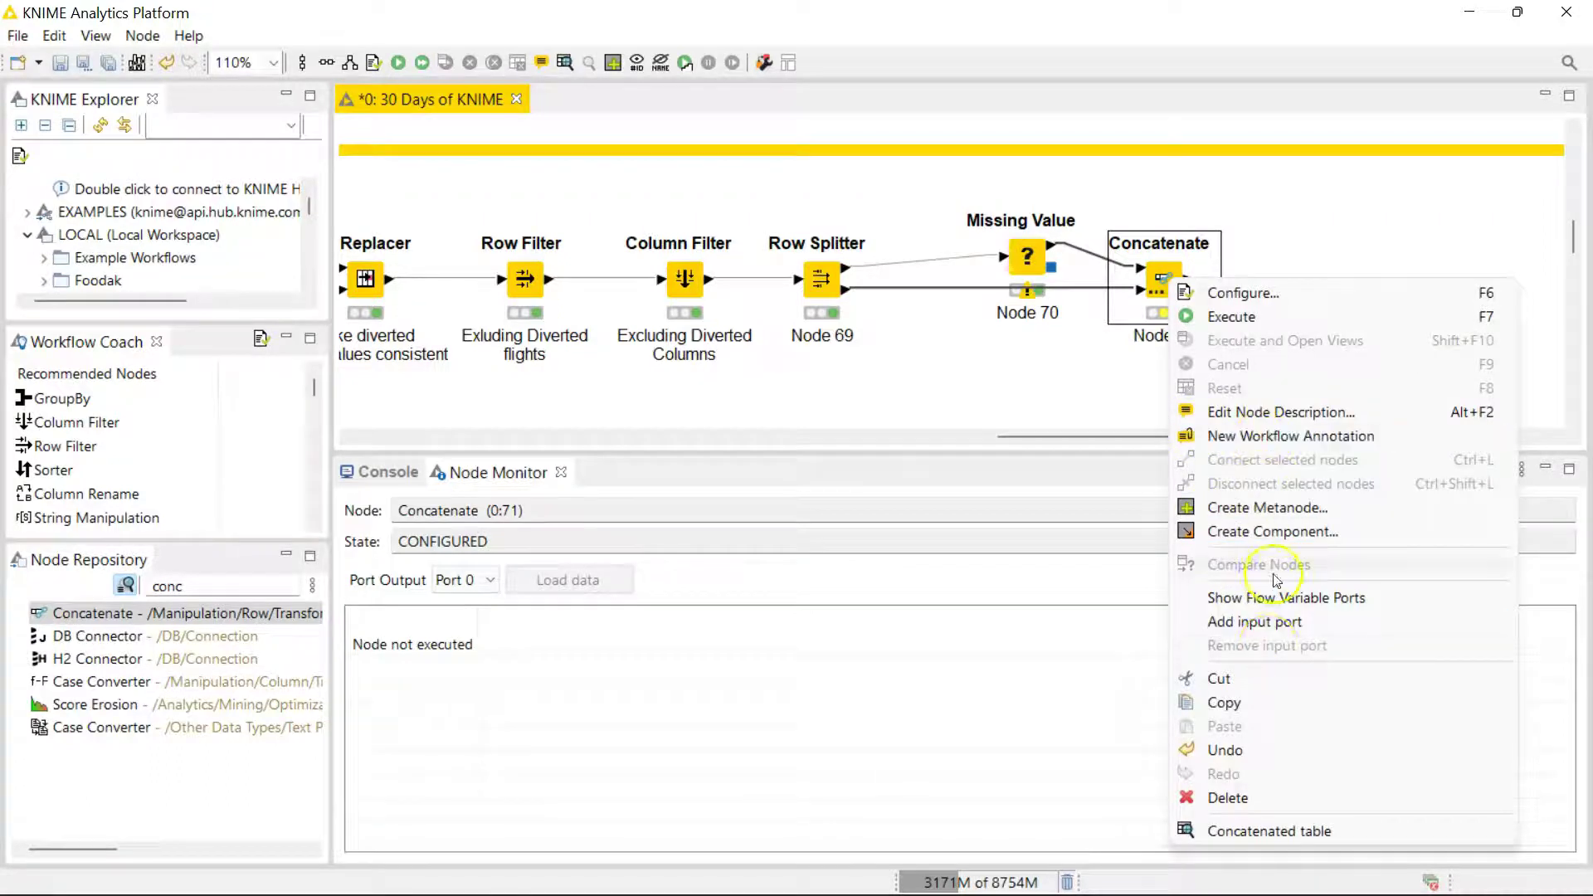
pyautogui.click(1276, 628)
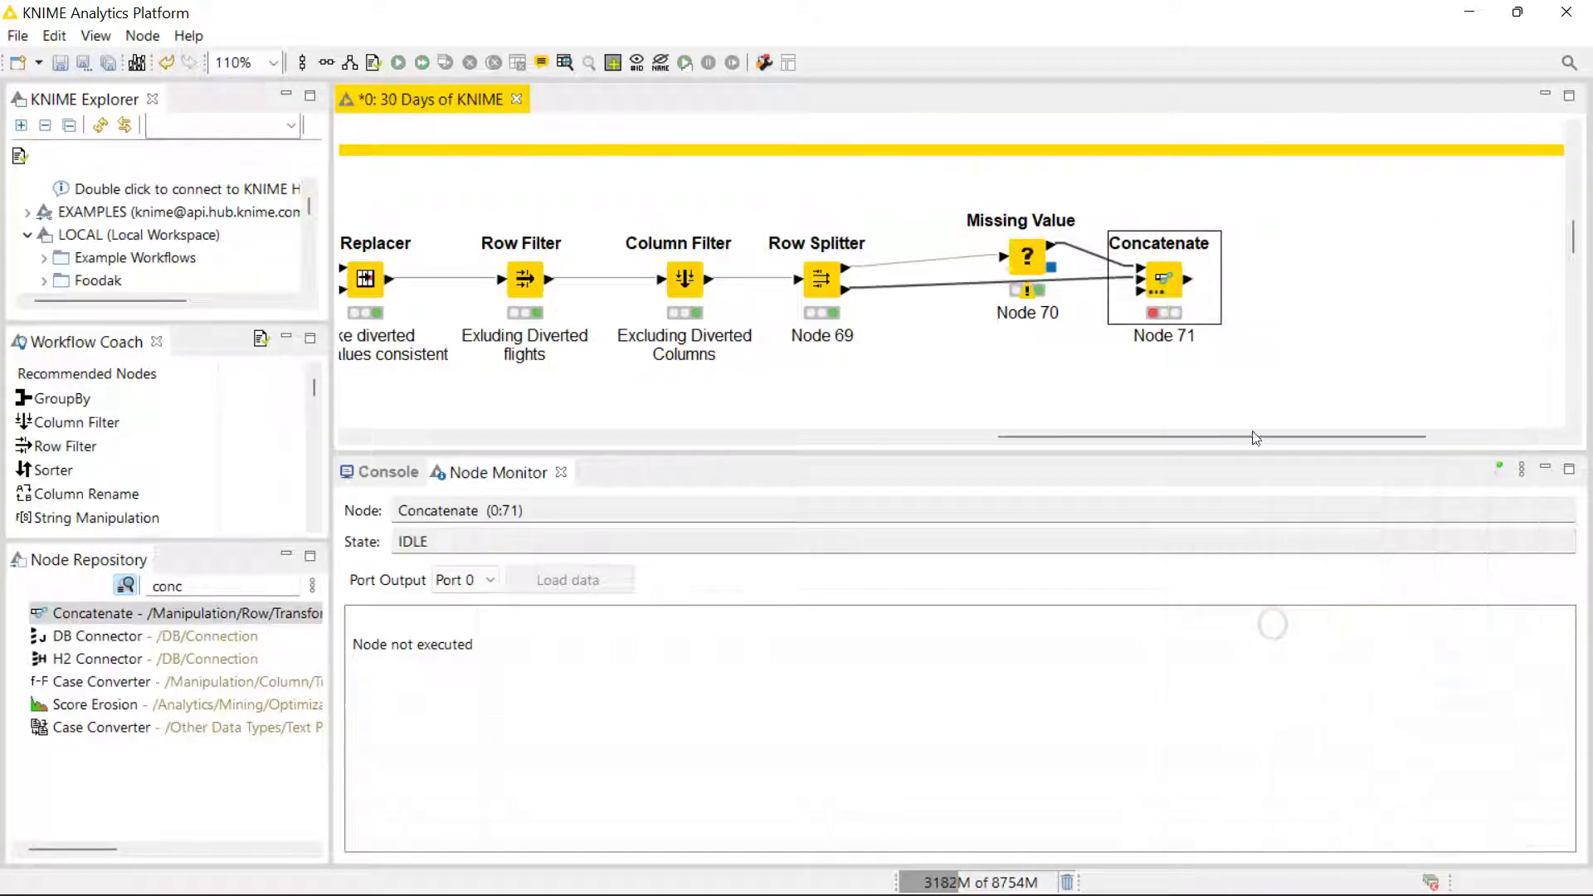
pyautogui.rightClick(1167, 284)
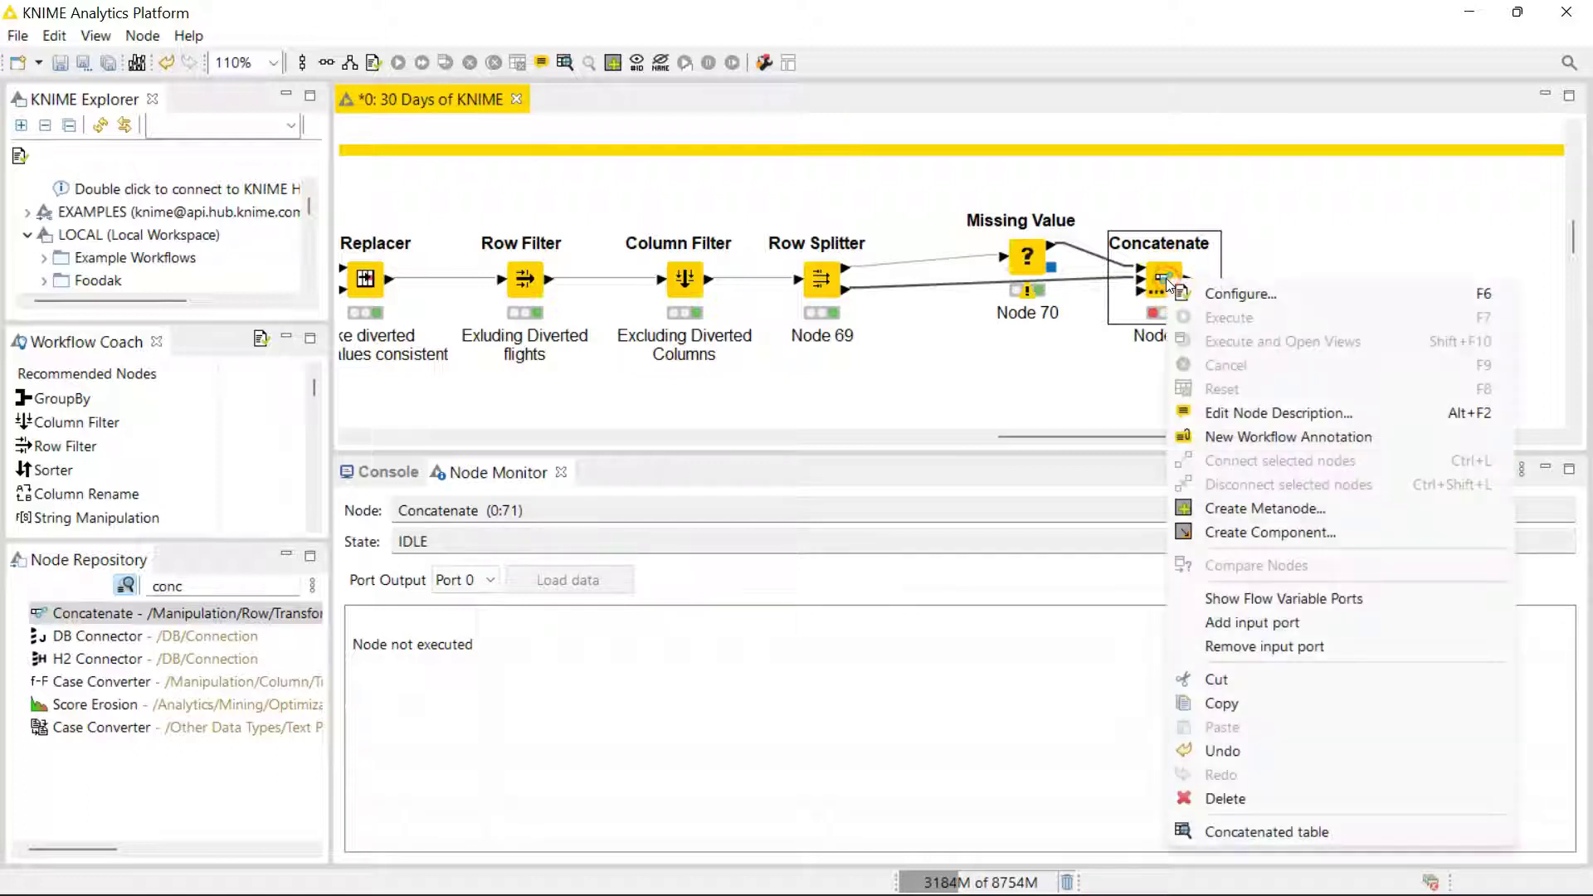
pyautogui.click(1256, 649)
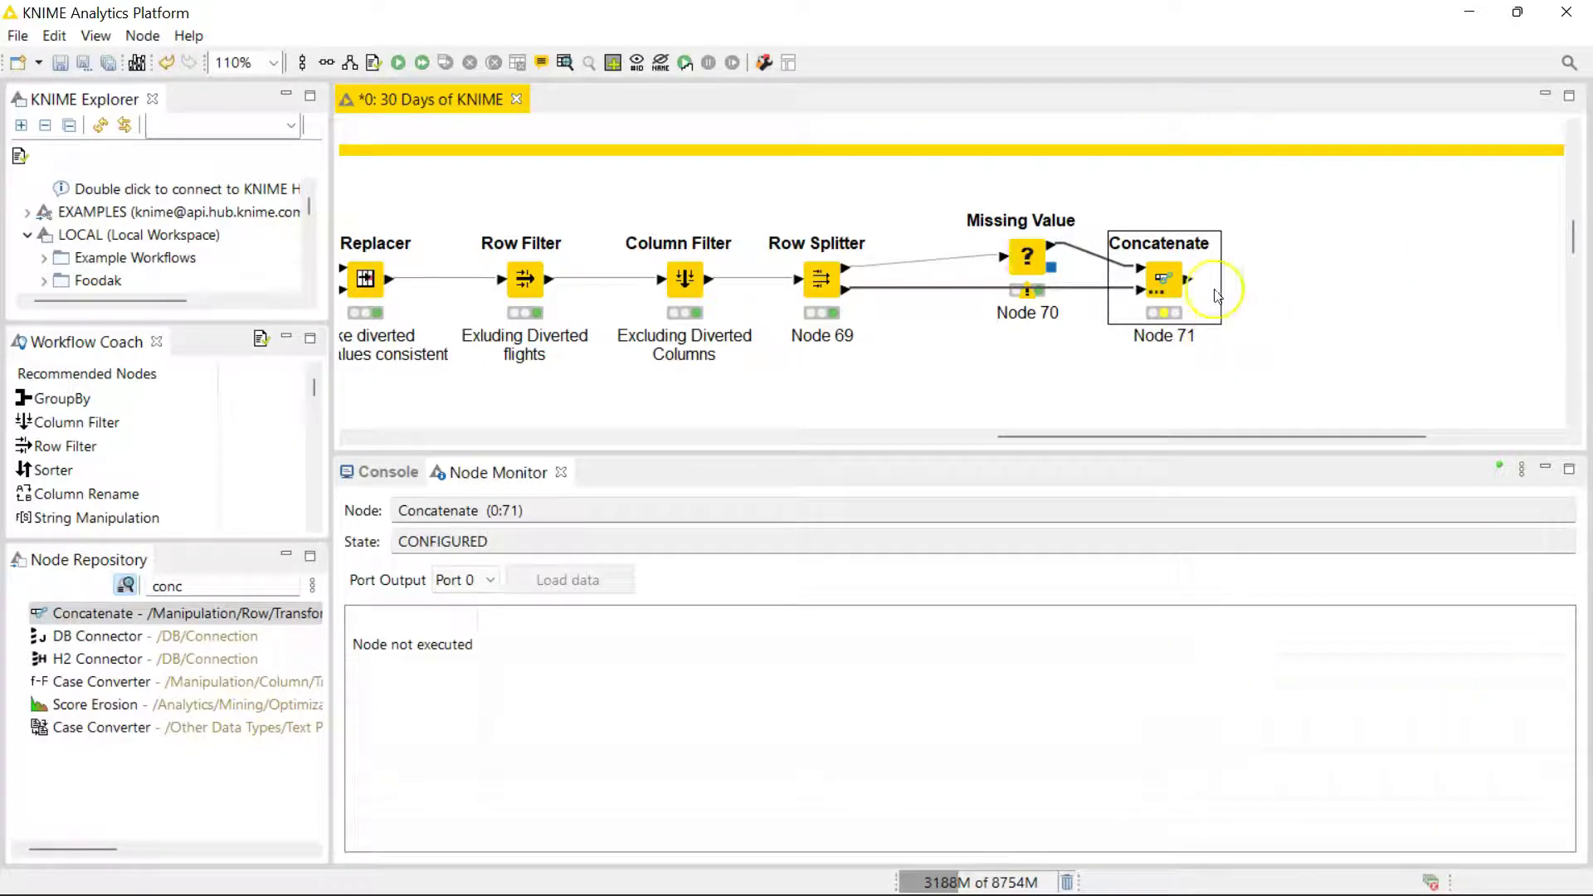
# Check the Row Splitter output and the Concatenate node's input port options
pyautogui.click(1027, 313)
pyautogui.click(825, 280)
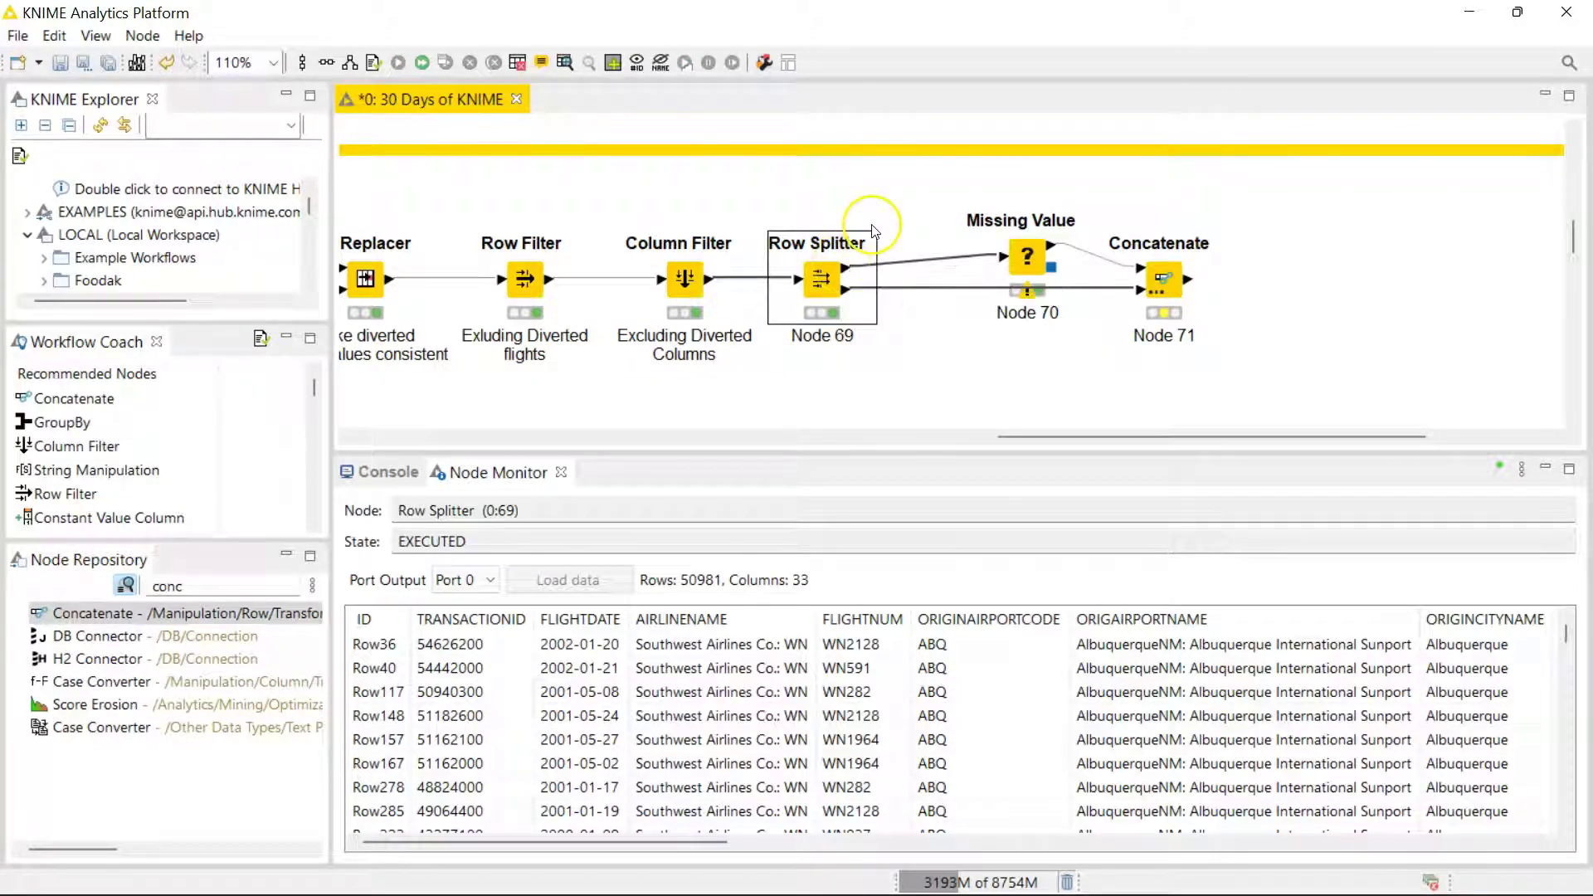
pyautogui.click(1237, 300)
pyautogui.scroll(-1, 1238, 298)
pyautogui.click(1160, 269)
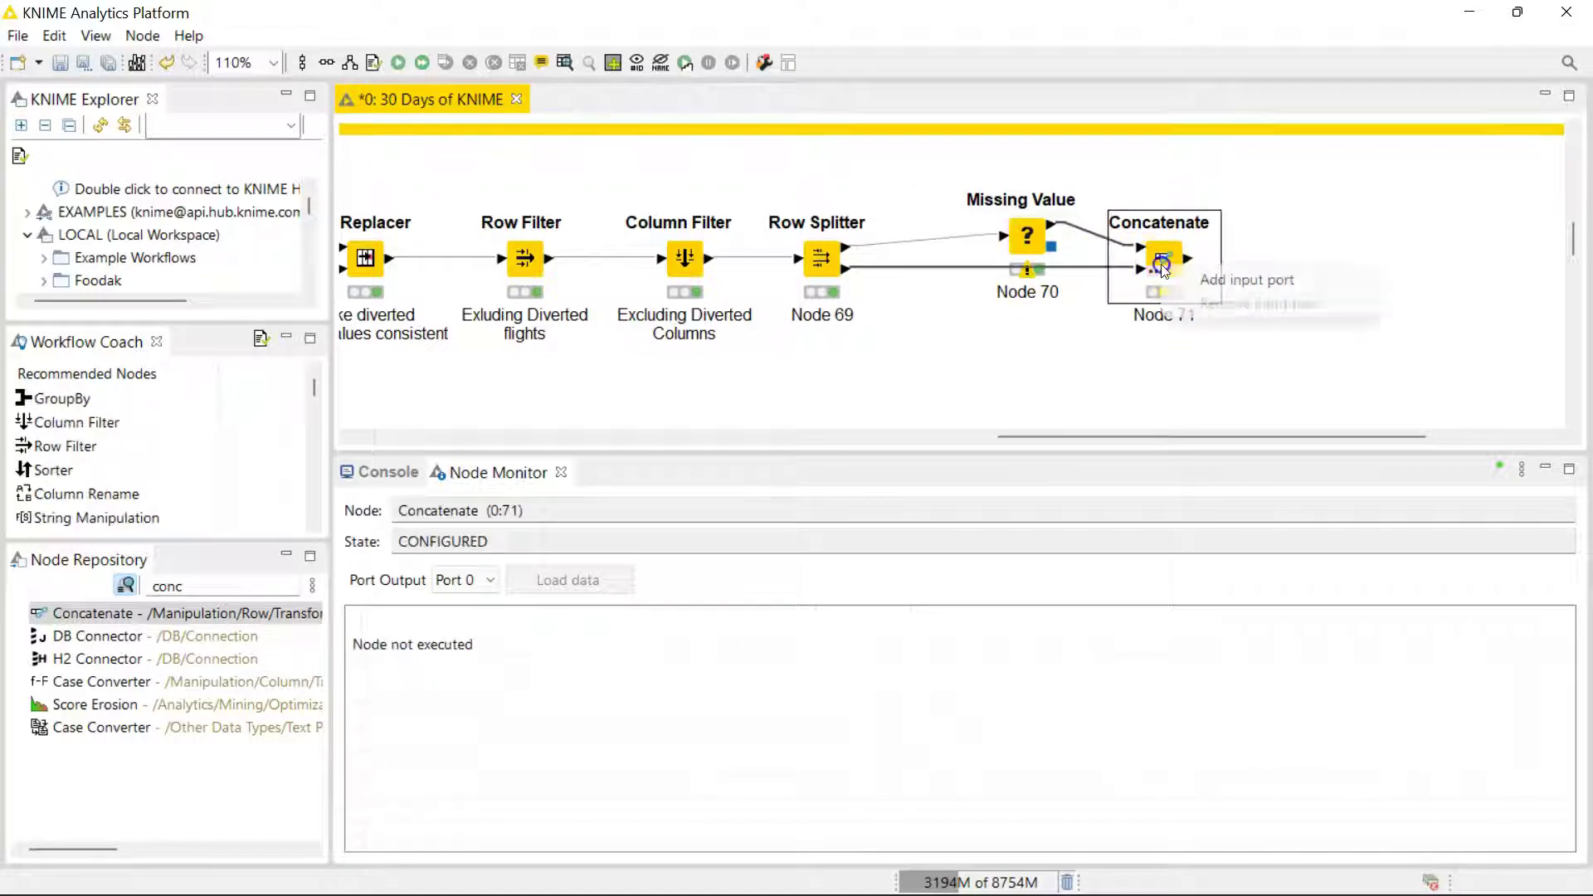
pyautogui.click(1298, 171)
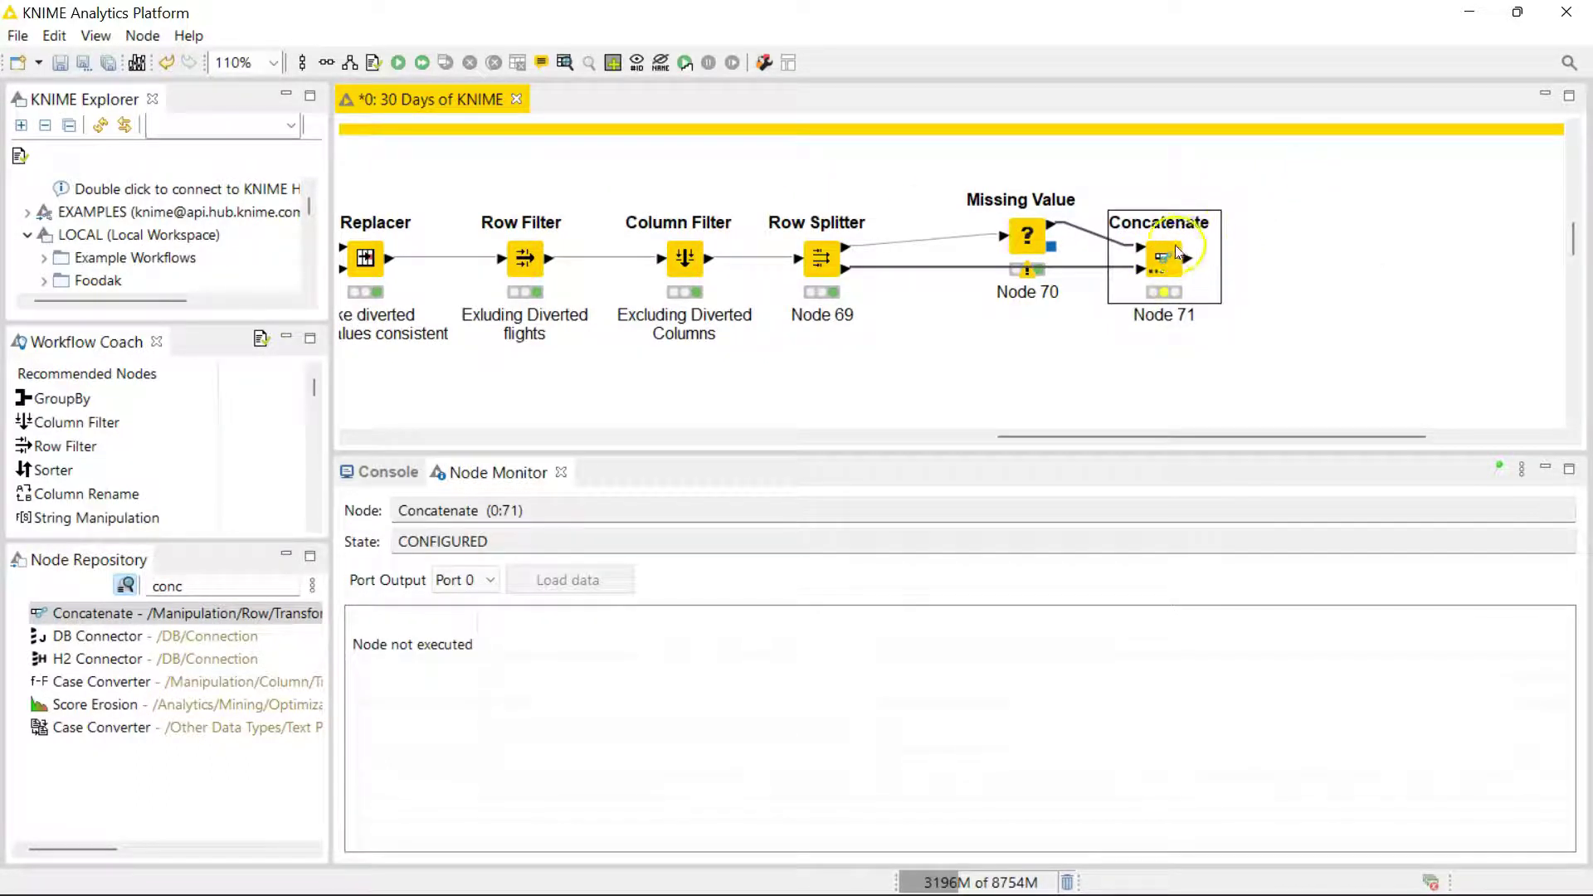
# Execute Concatenate and review its column handling, settling on keeping all columns (union)
pyautogui.click(403, 67)
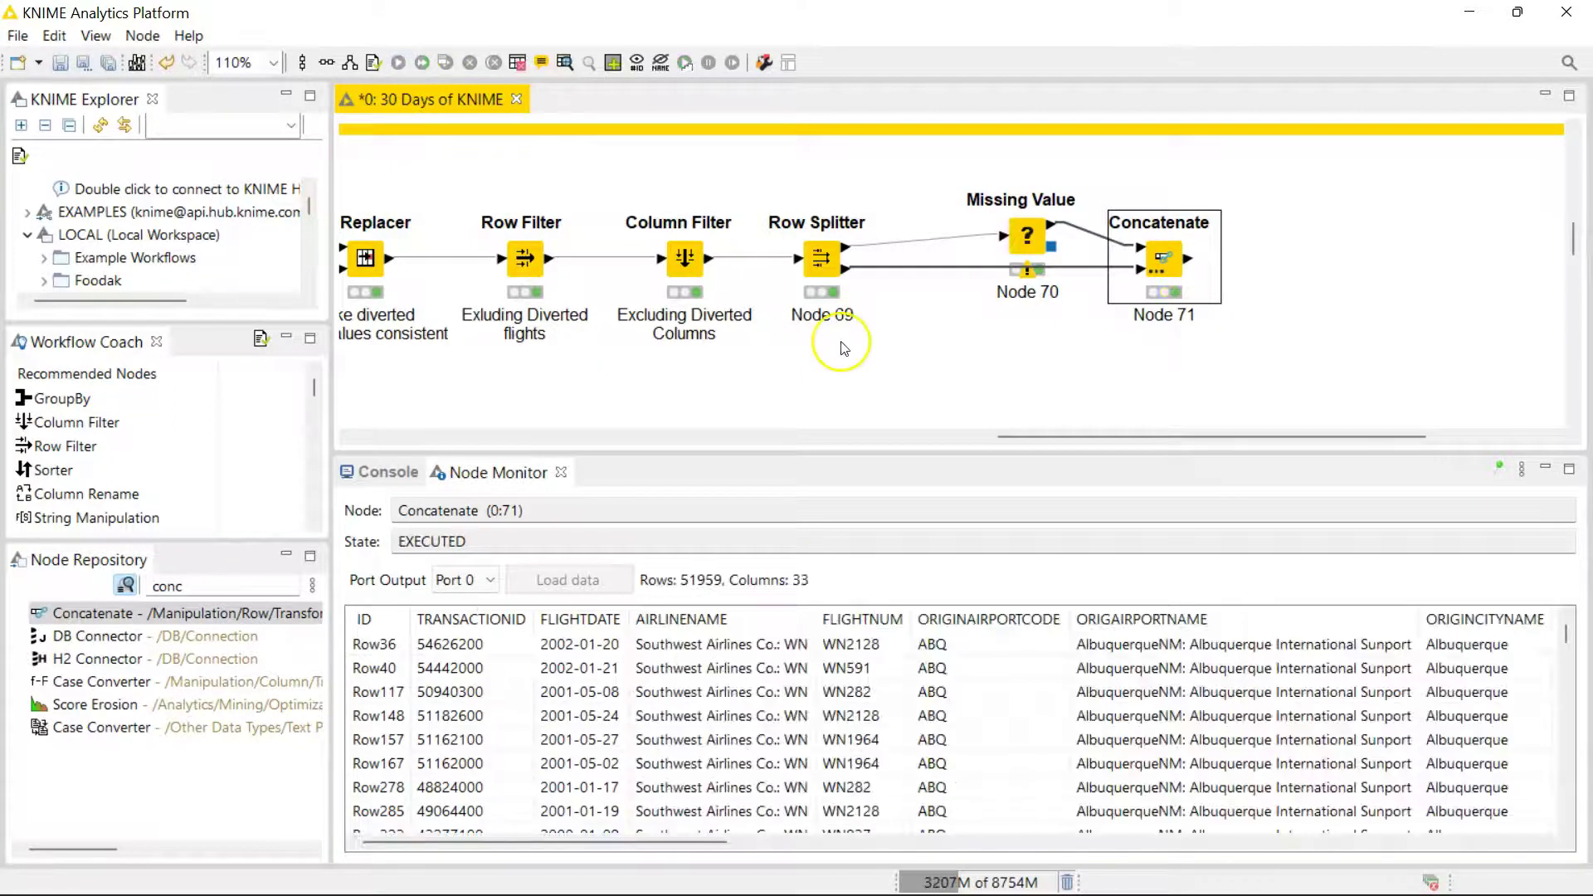
pyautogui.click(1182, 280)
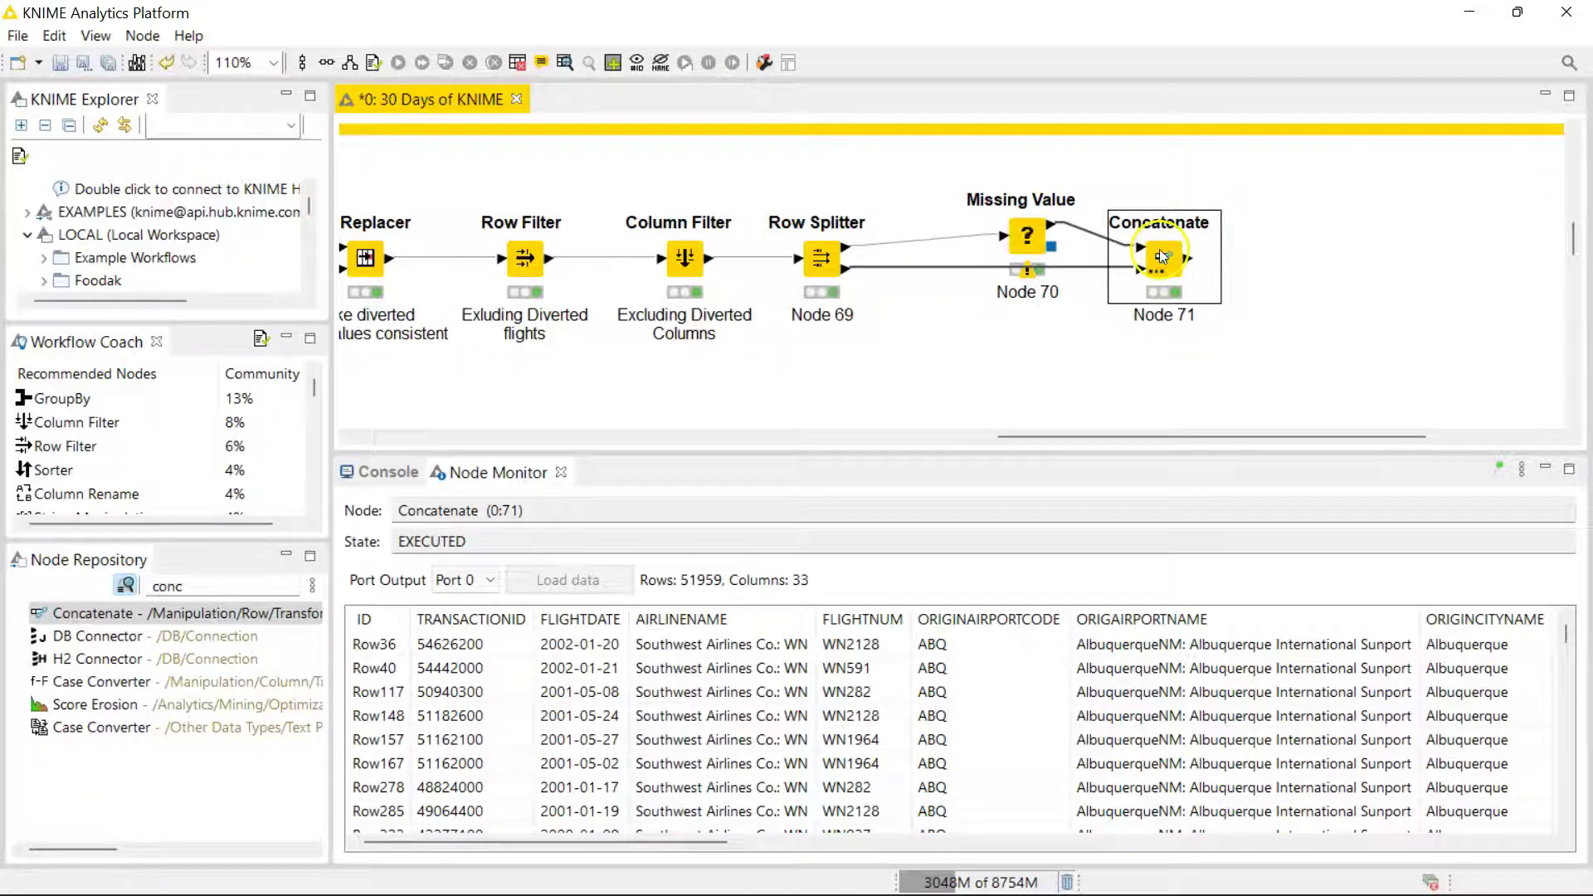
pyautogui.doubleClick(1162, 256)
pyautogui.click(797, 531)
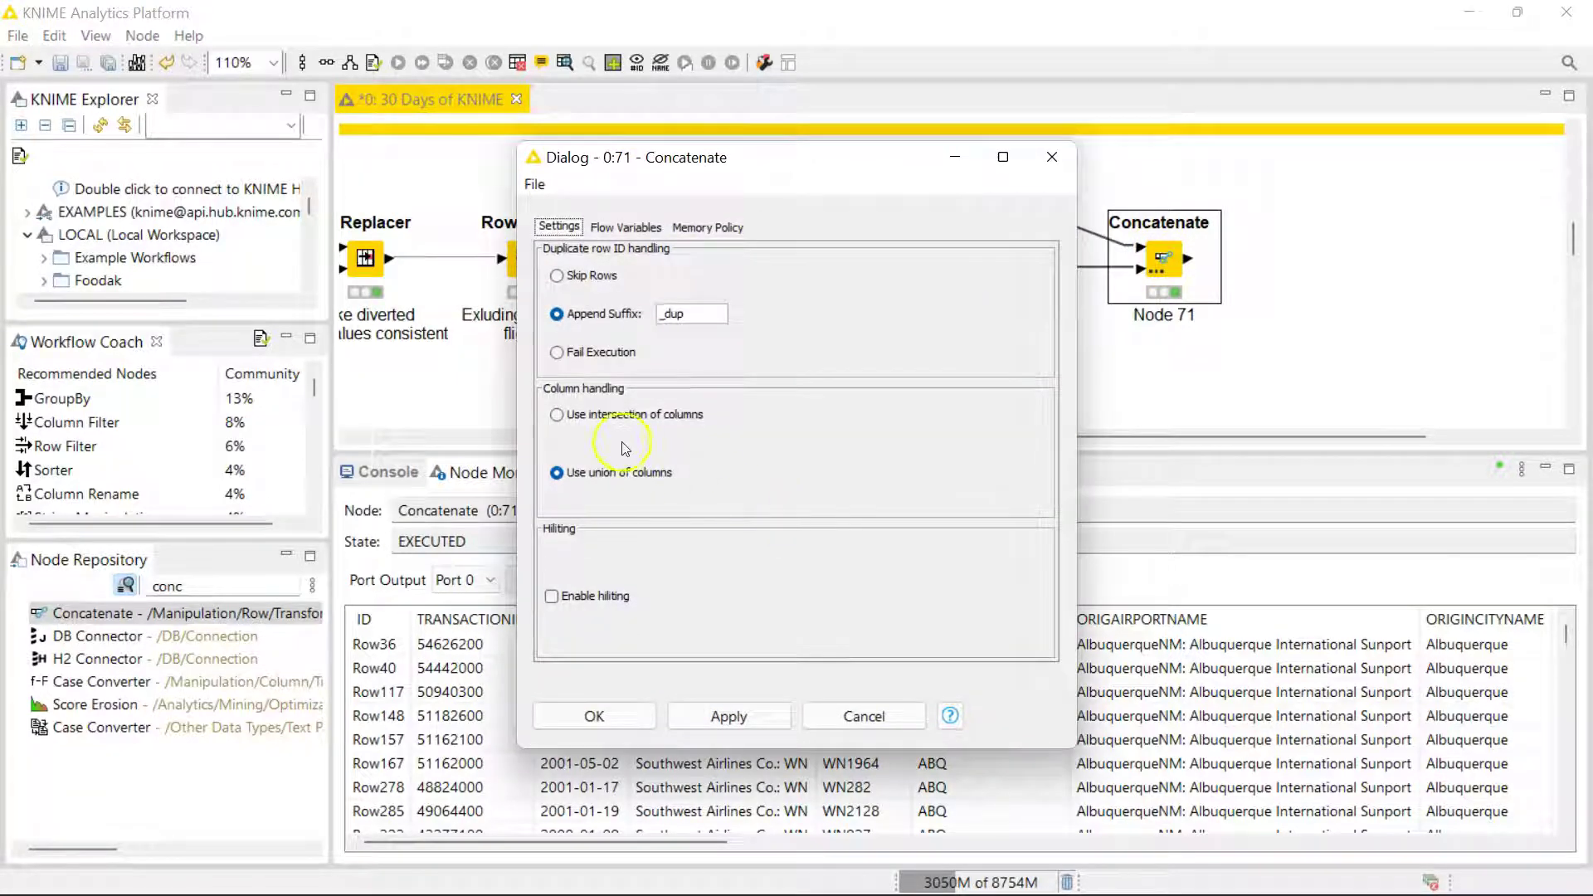
pyautogui.click(577, 415)
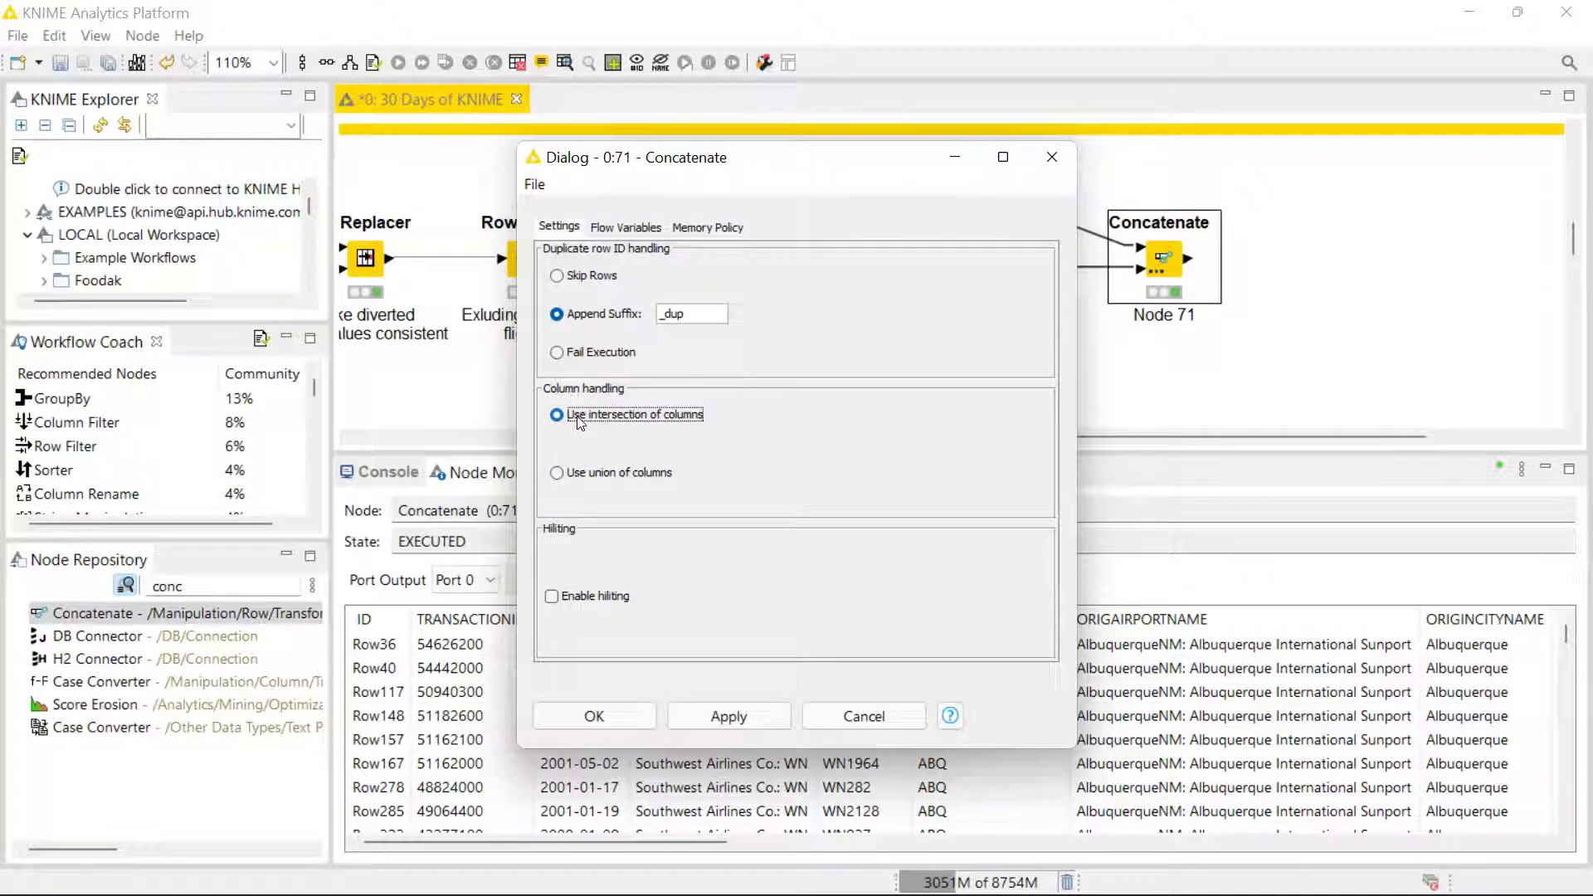
pyautogui.click(617, 440)
pyautogui.click(605, 475)
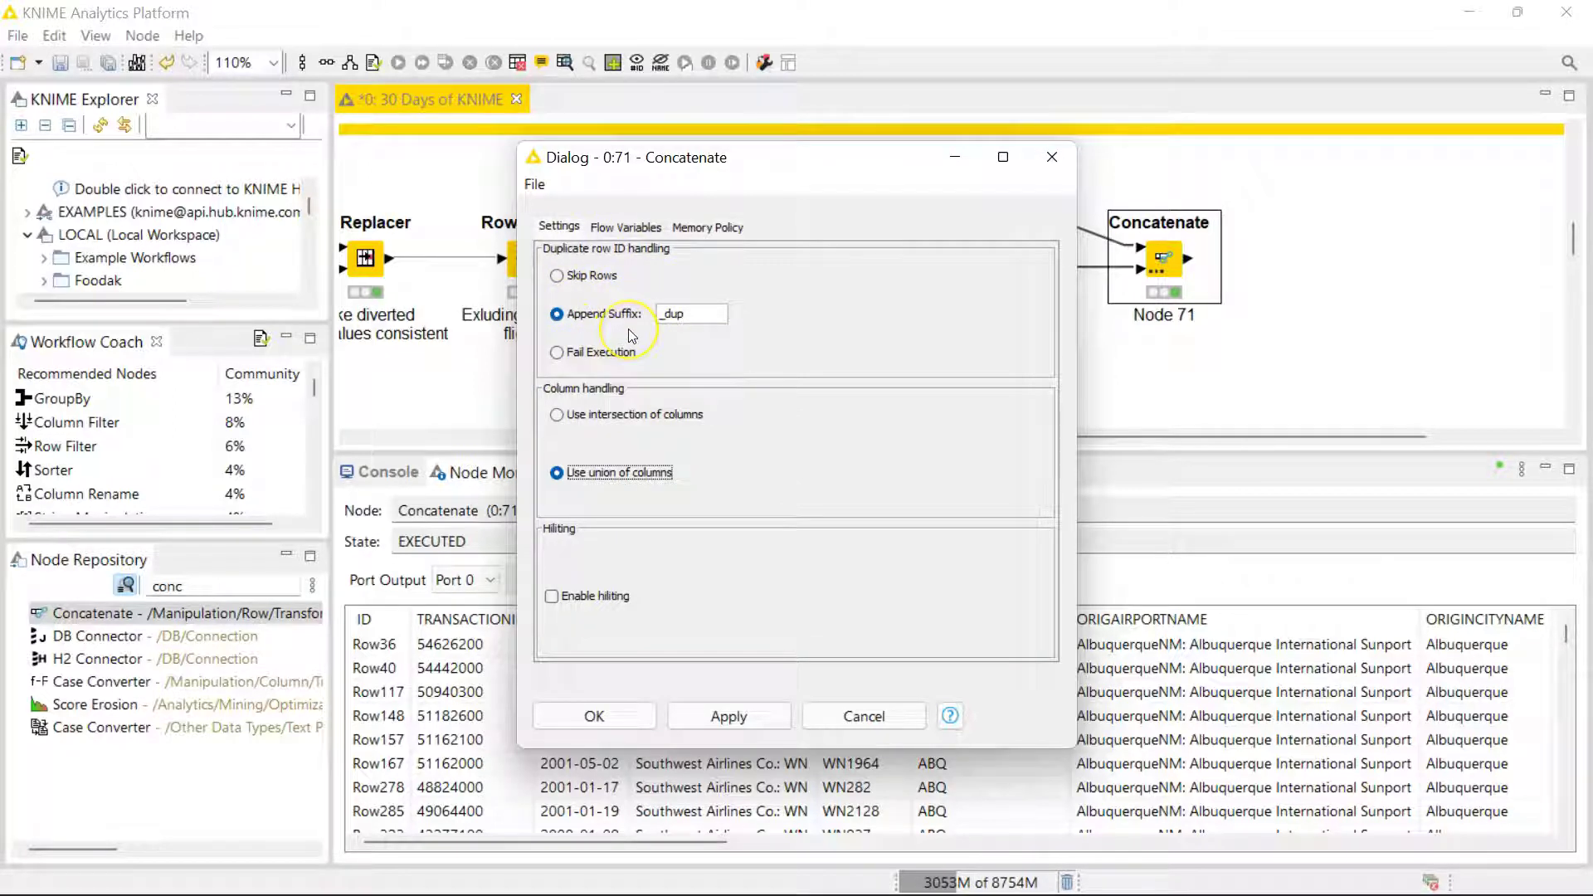
# Make duplicate row IDs get an appended suffix and confirm the Concatenate settings
pyautogui.click(559, 277)
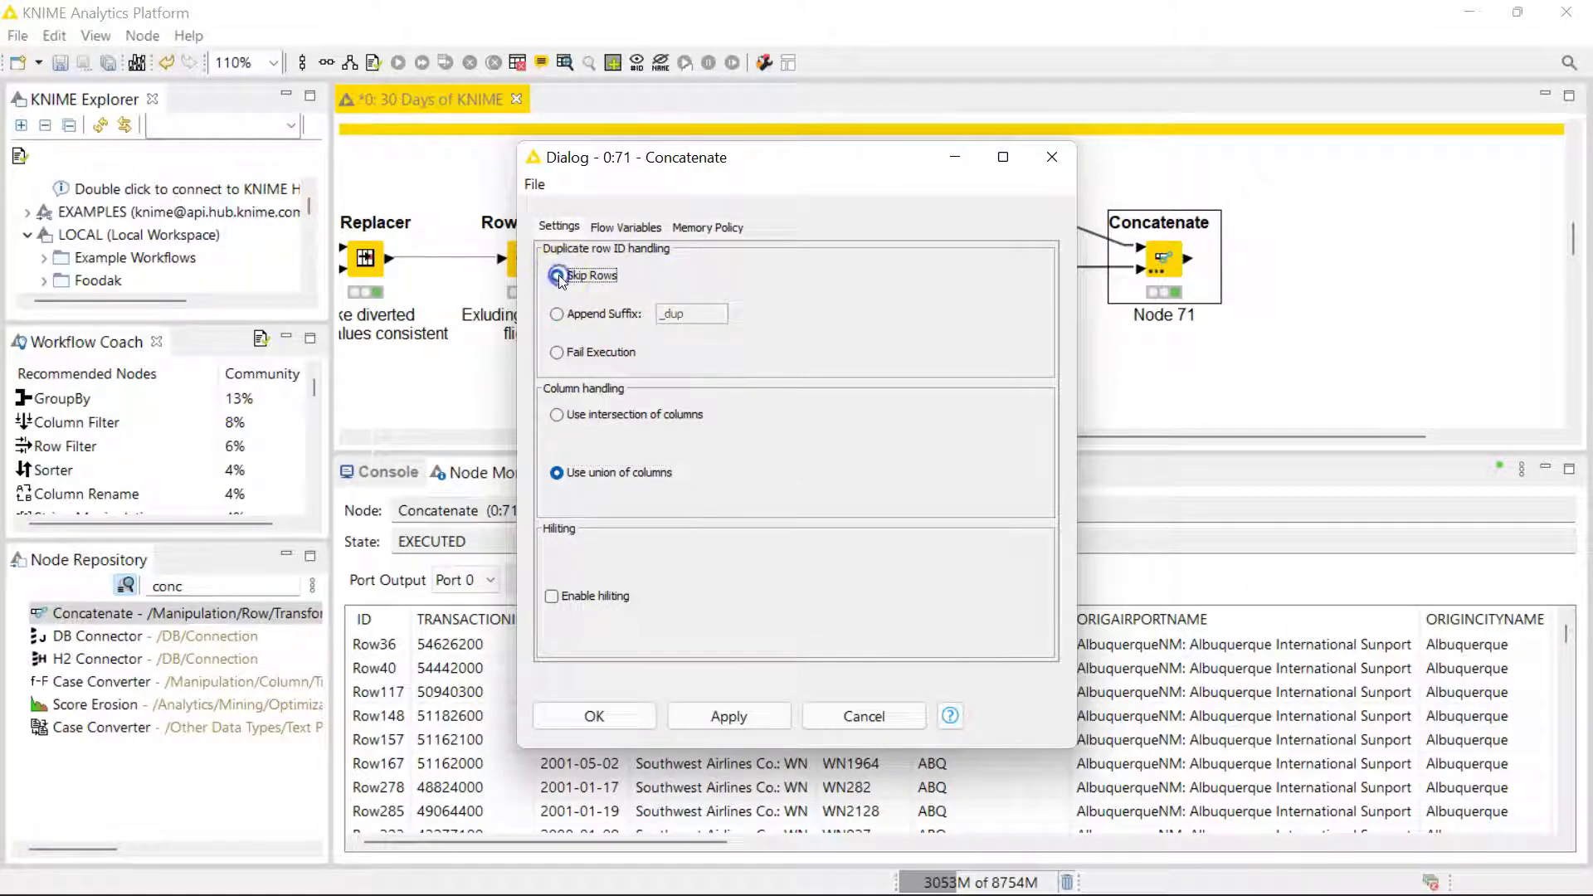
pyautogui.click(633, 315)
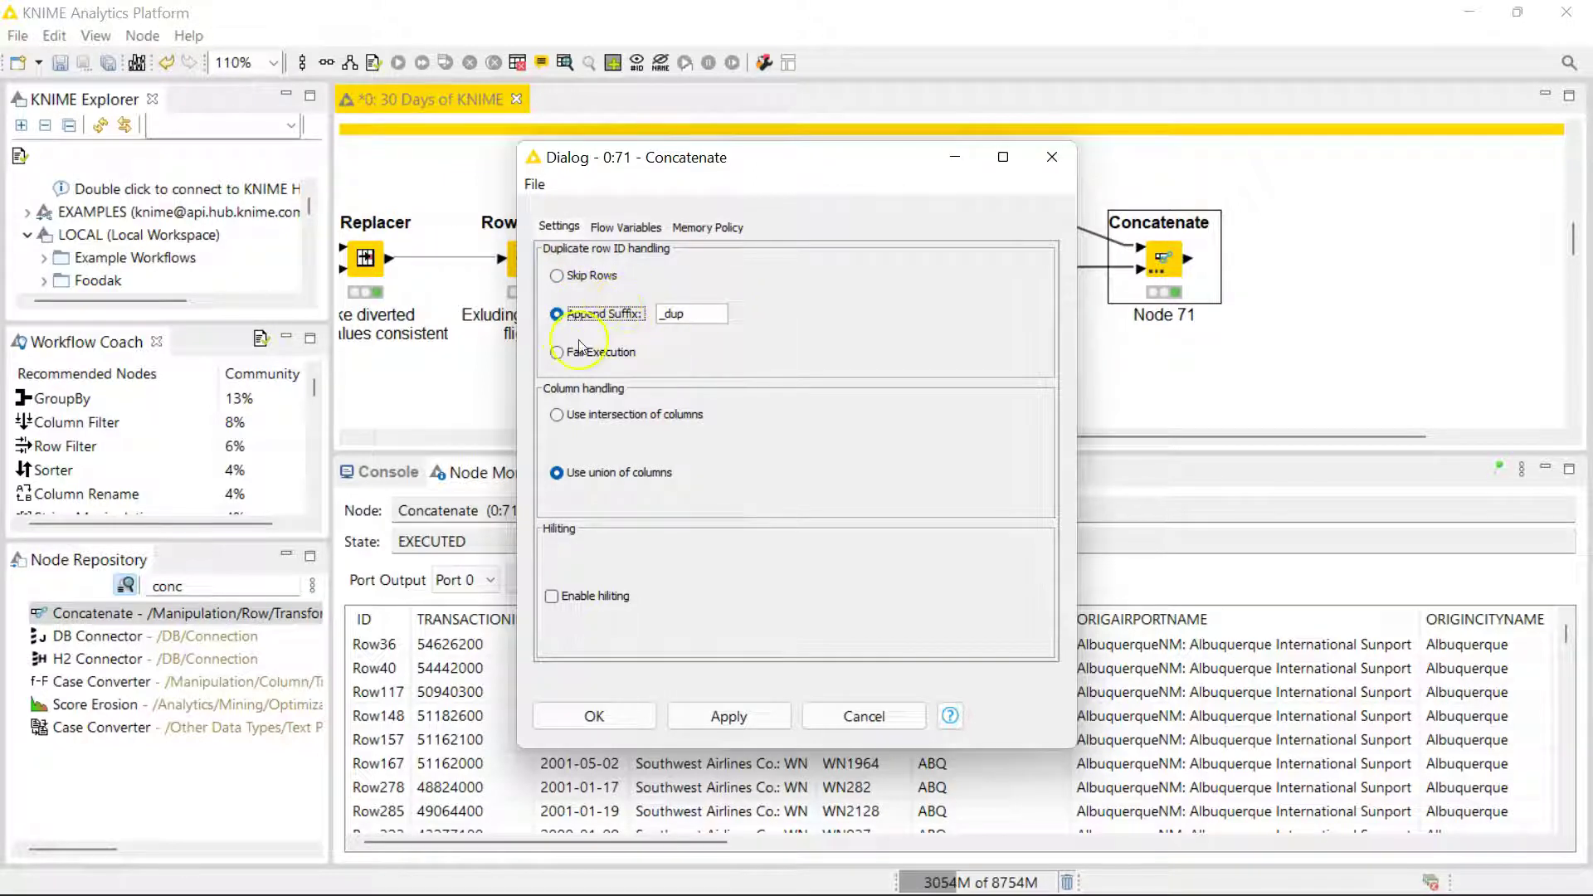
pyautogui.click(614, 716)
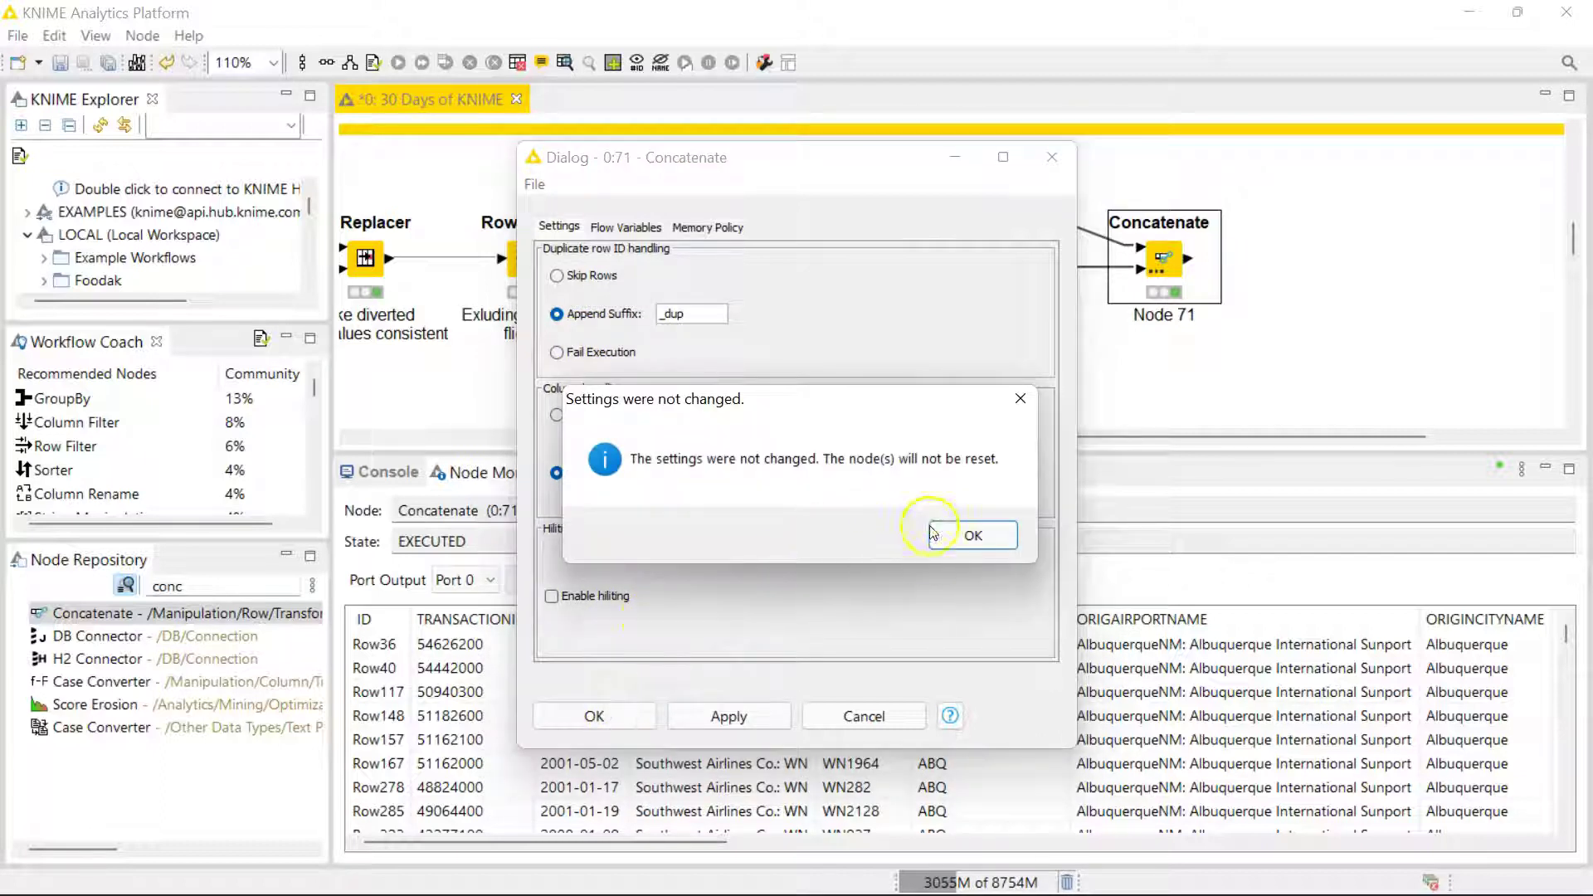
pyautogui.click(953, 545)
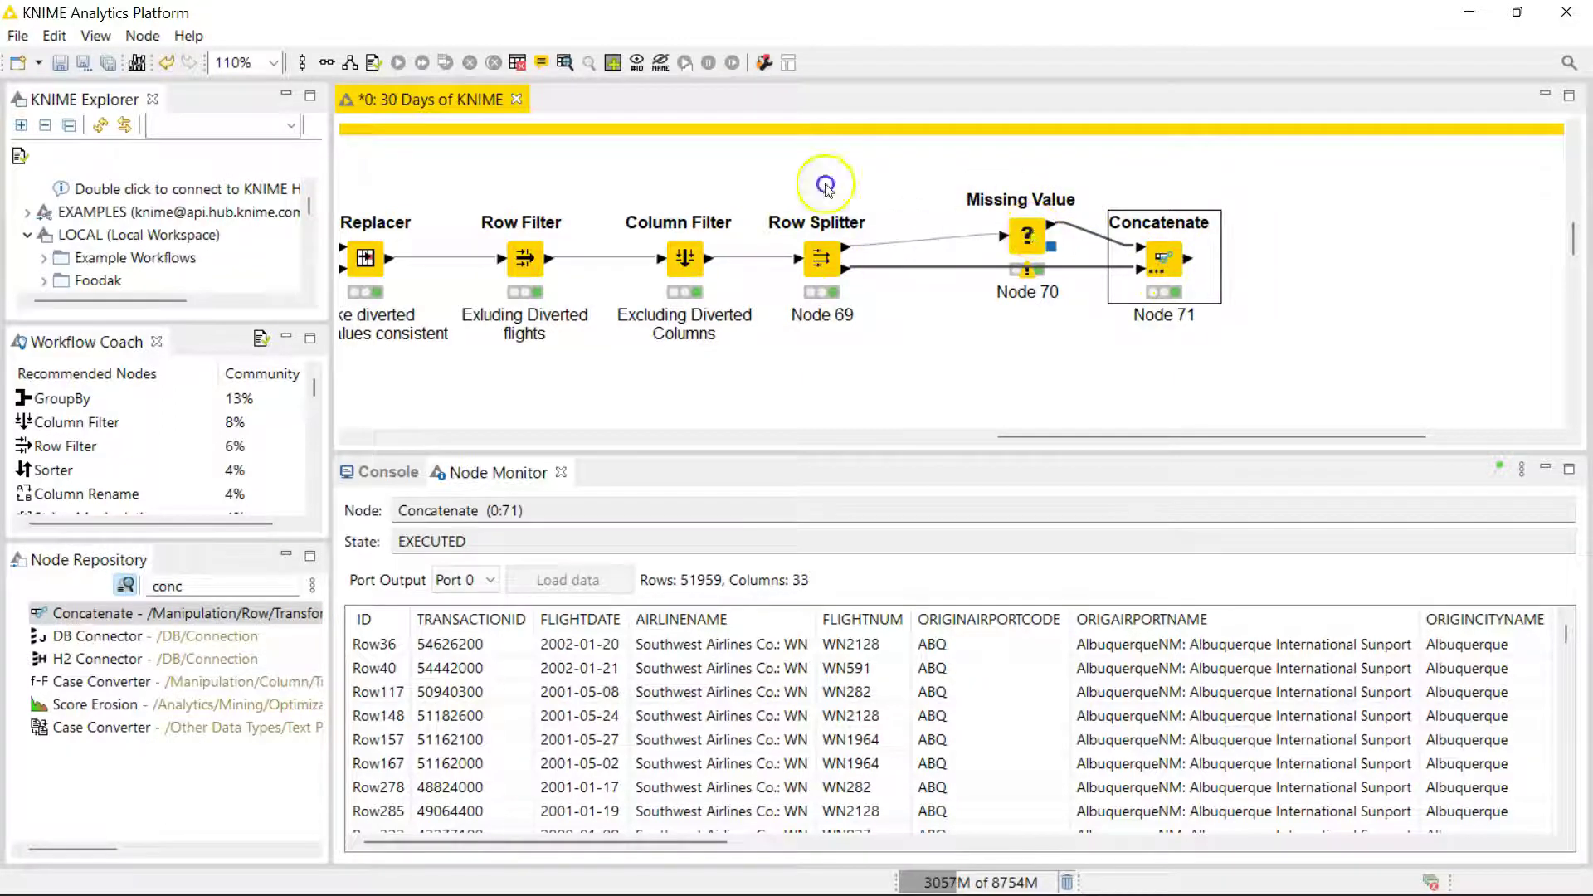
# Nudge the Missing Value node slightly left and the Concatenate node slightly right
pyautogui.moveTo(1034, 235); pyautogui.dragTo(1011, 231)
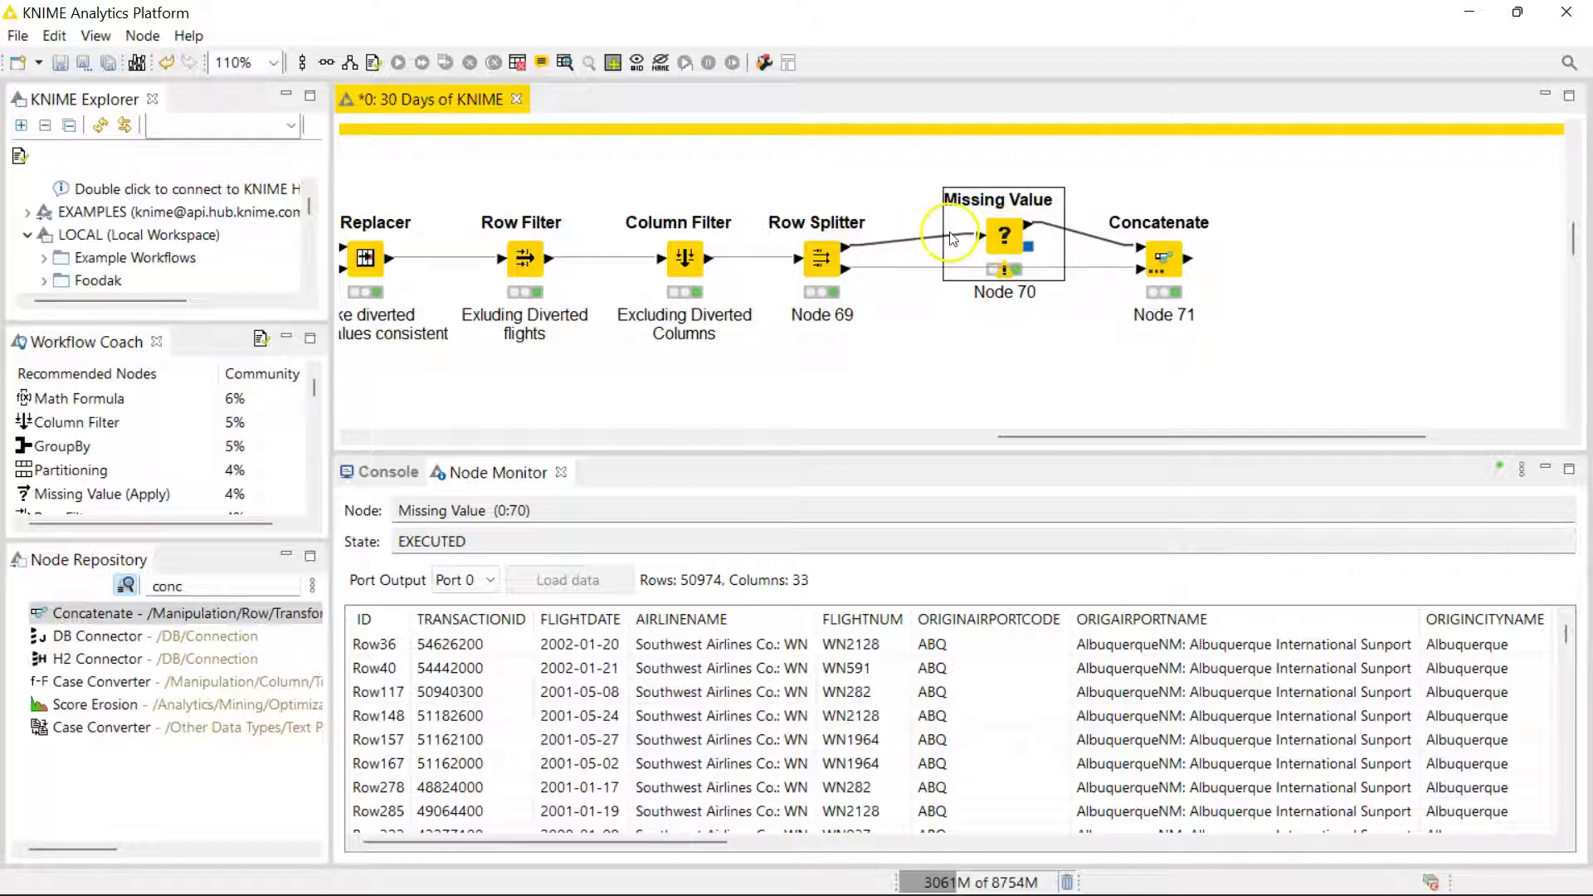
pyautogui.click(1170, 269)
pyautogui.moveTo(1169, 268); pyautogui.dragTo(1192, 268)
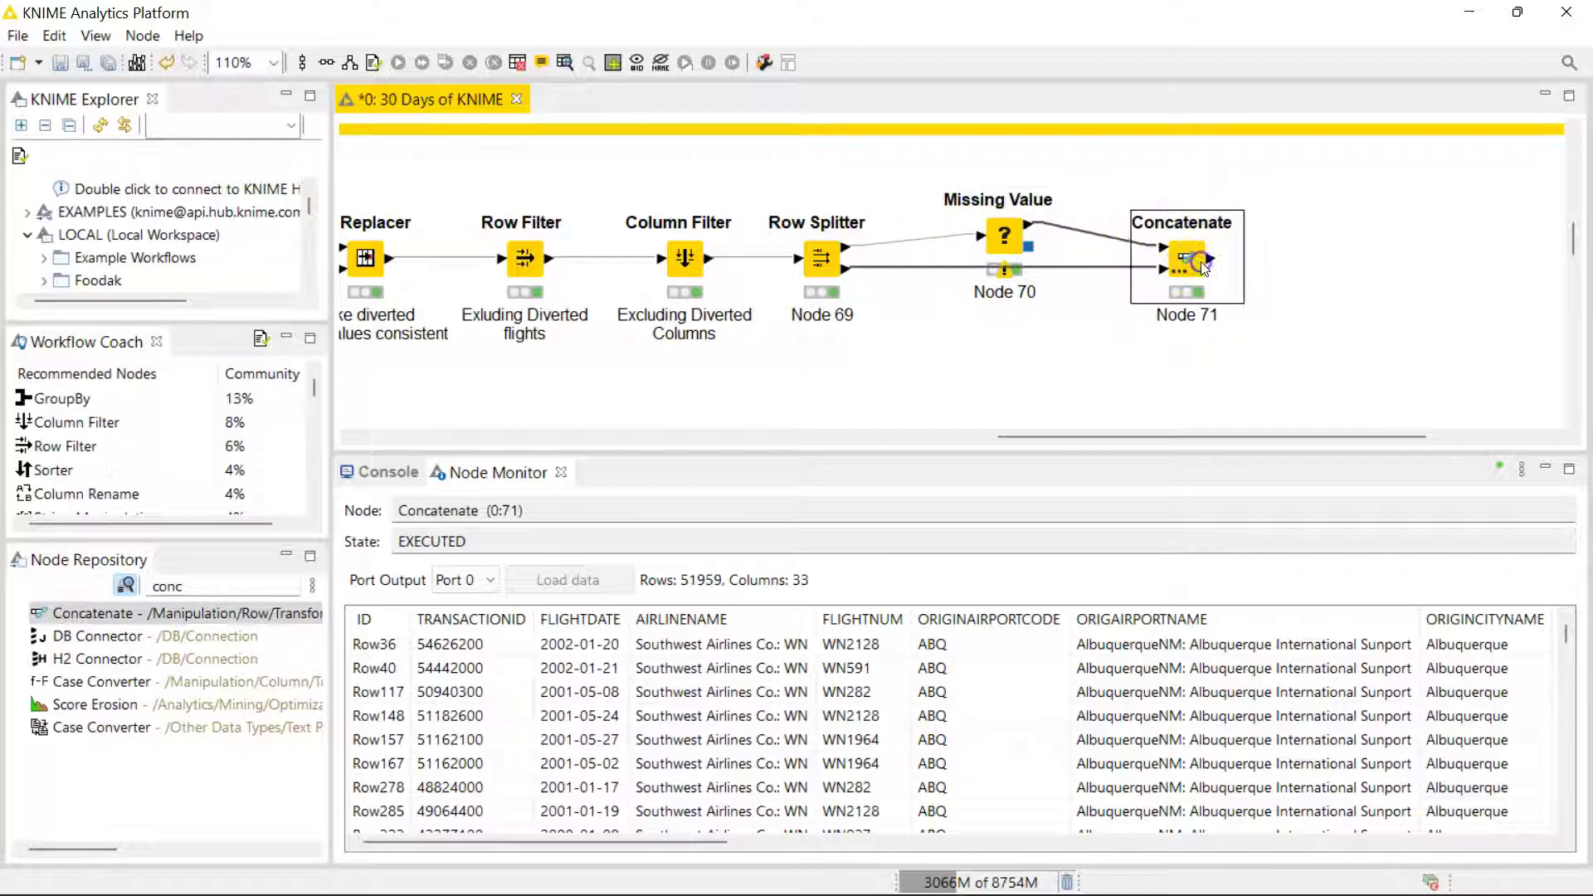
pyautogui.click(1173, 262)
pyautogui.hscroll(-15, 1173, 263)
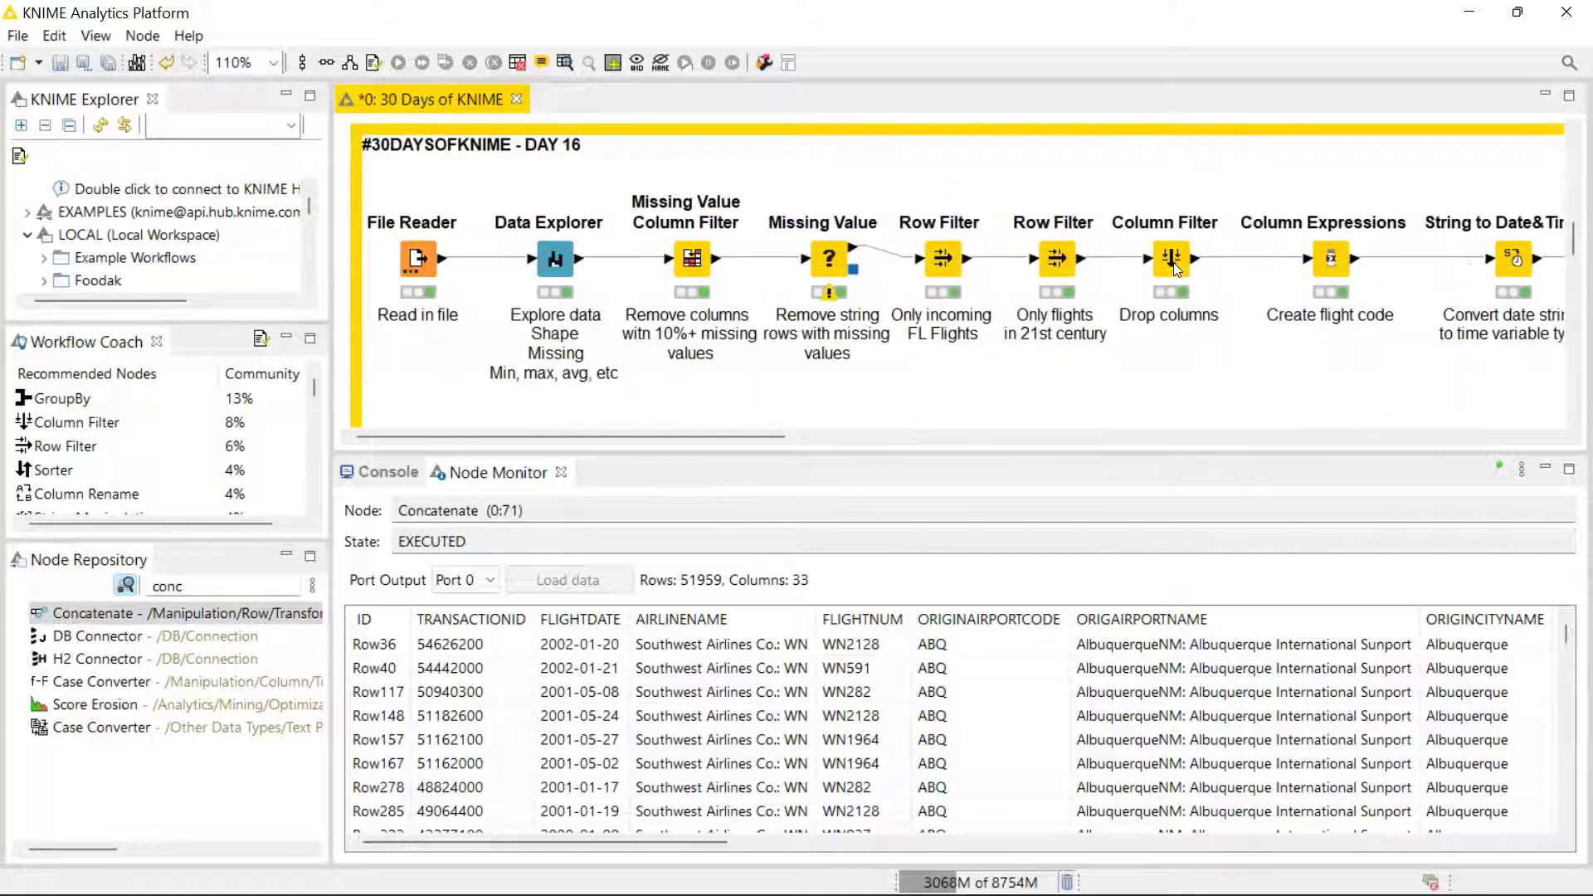
pyautogui.hscroll(2, 1173, 262)
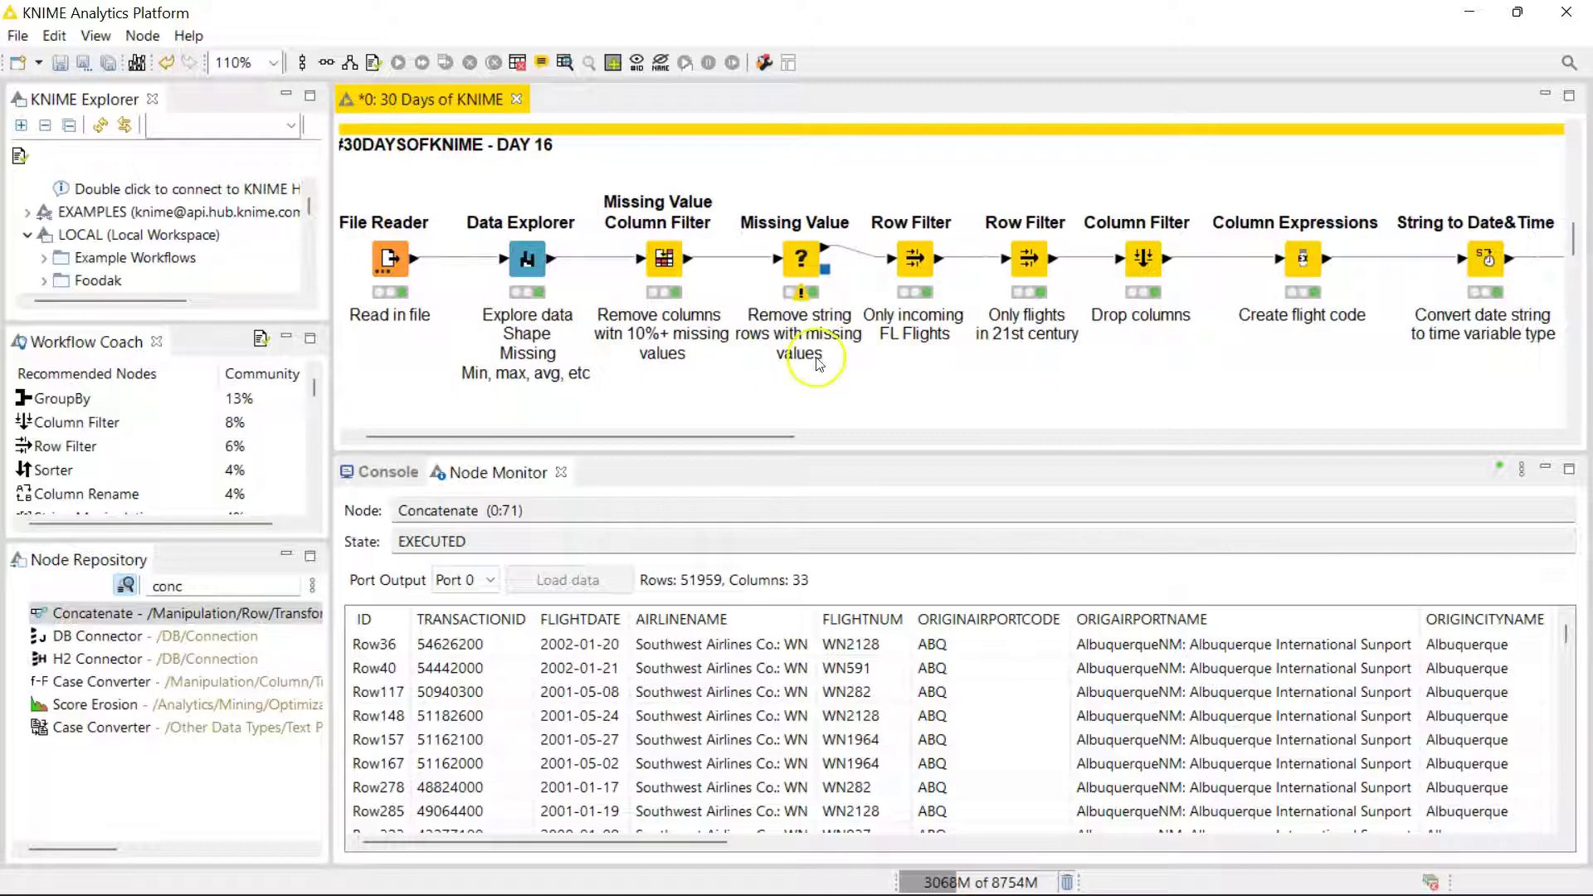
pyautogui.hscroll(12, 996, 320)
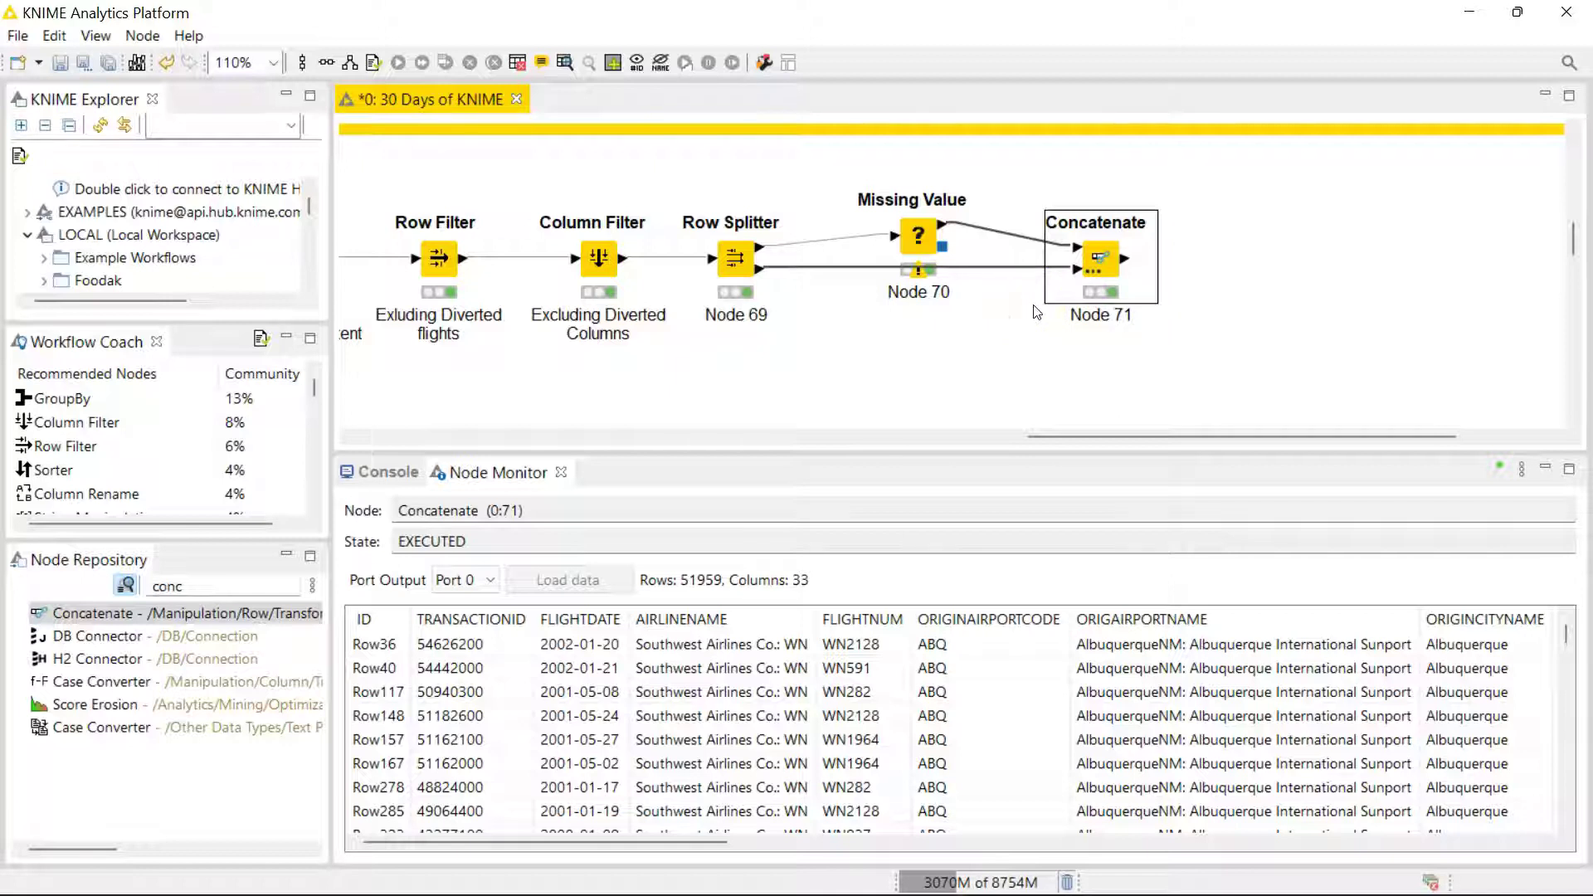
pyautogui.doubleClick(738, 313)
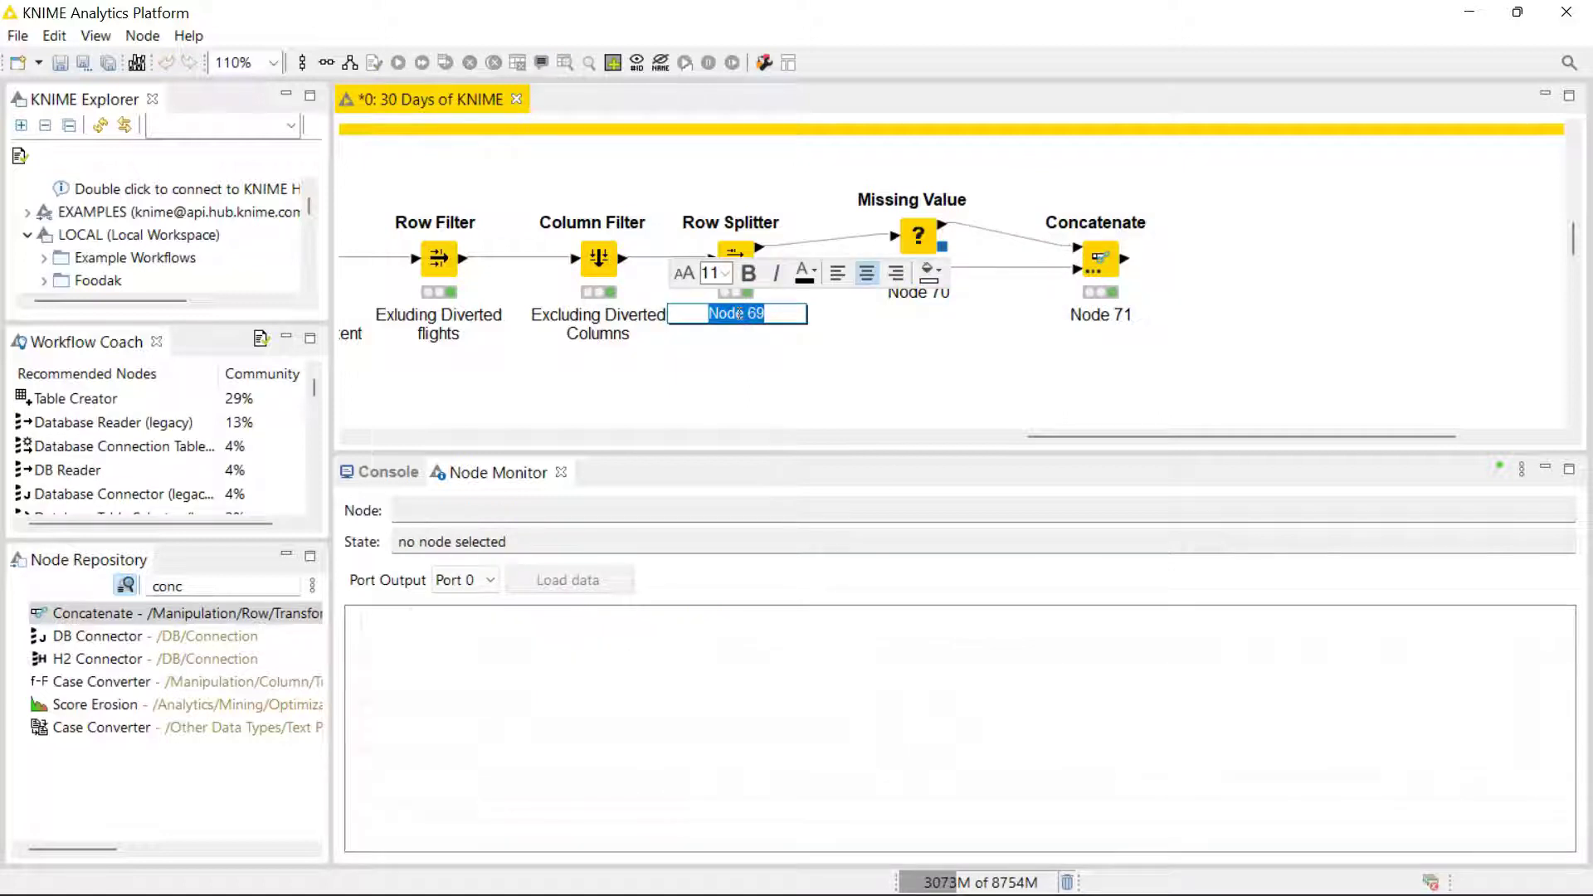
pyautogui.click(771, 347)
pyautogui.hscroll(-10, 608, 307)
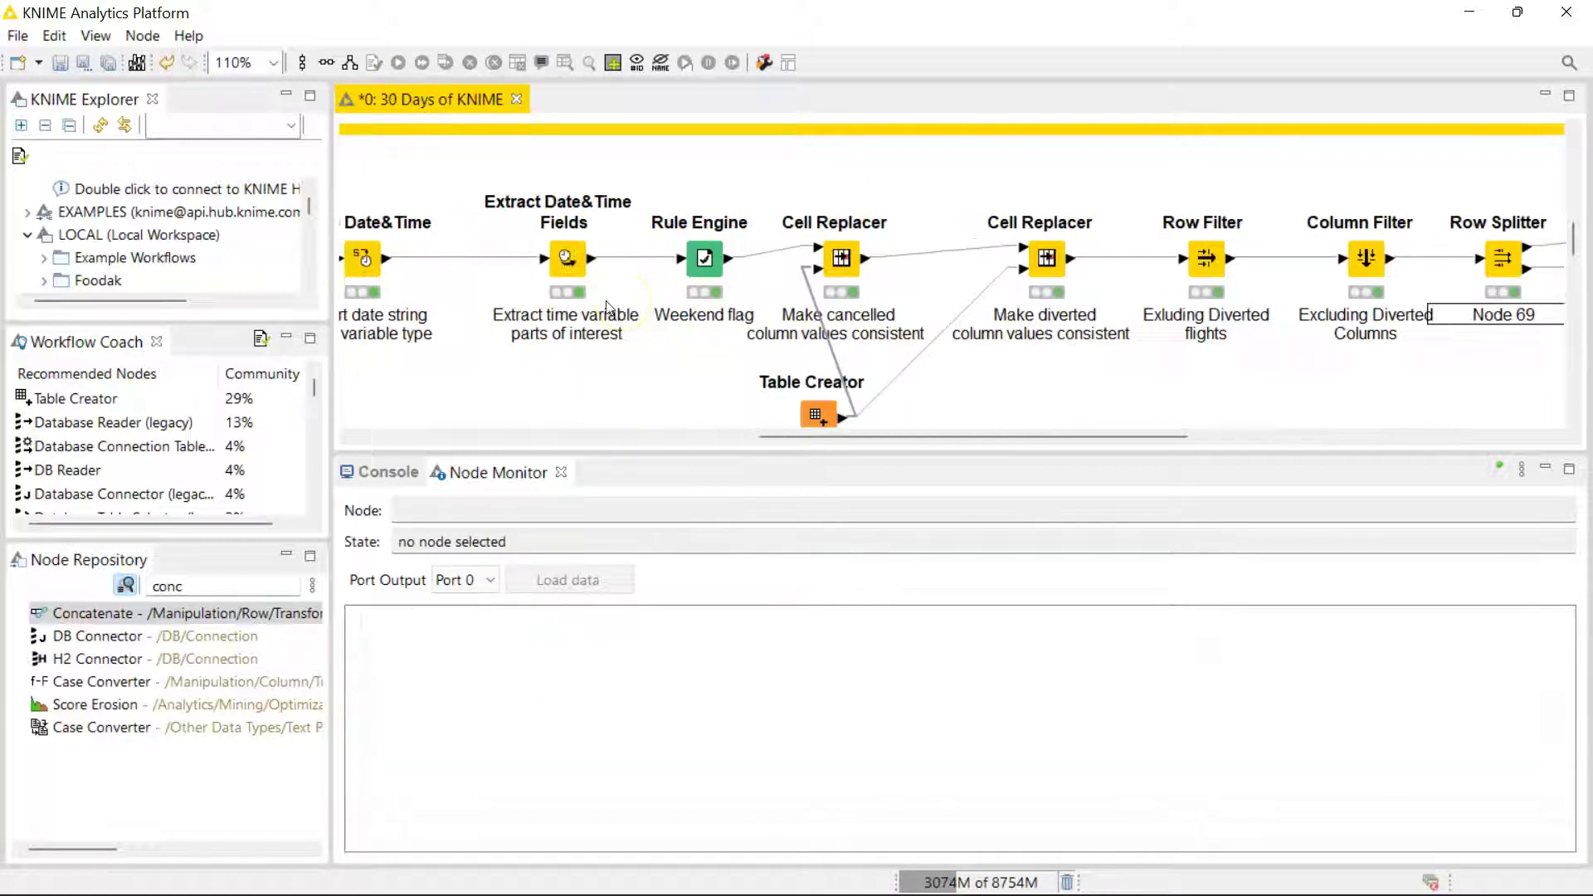
pyautogui.hscroll(-10, 609, 307)
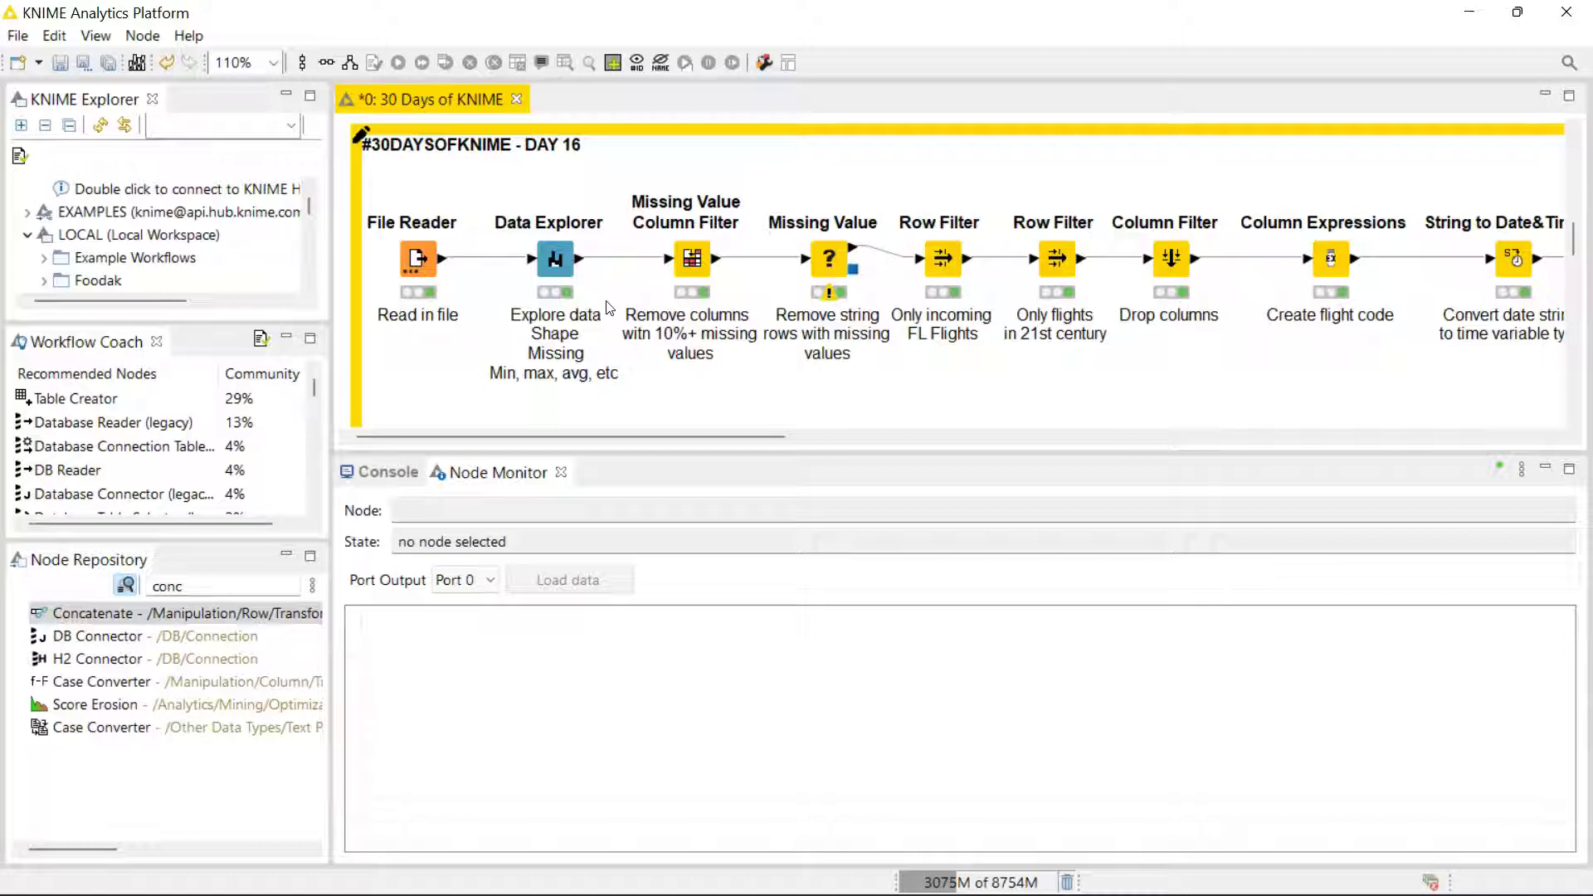